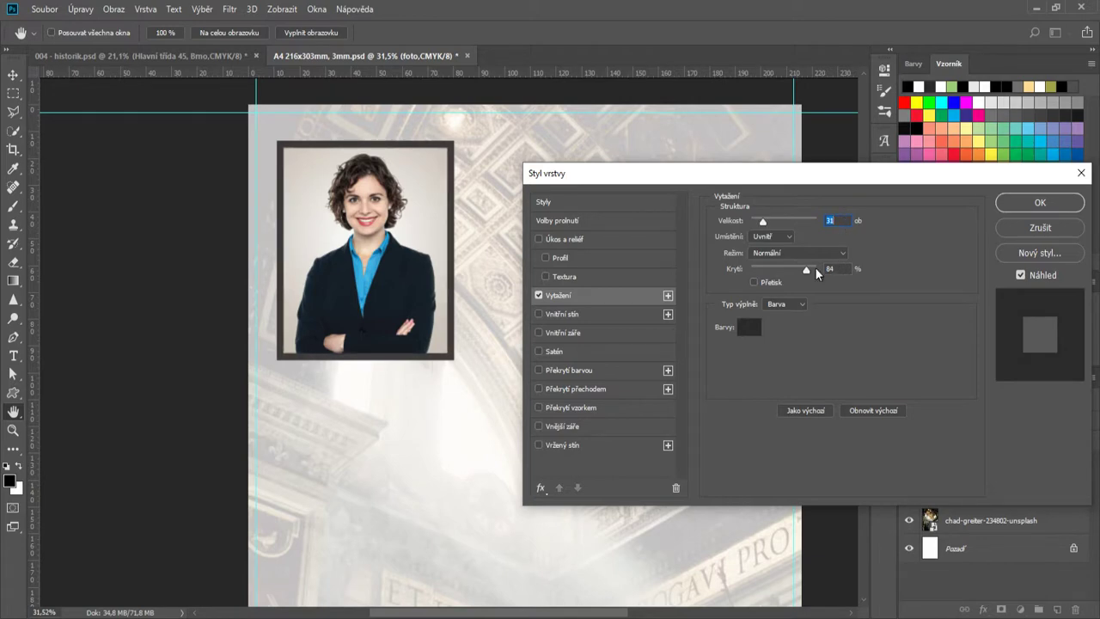
# - Finish the portrait's 32 px inside frame in dark grey 2a2a2a and nudge the photo slightly up
pyautogui.click(748, 326)
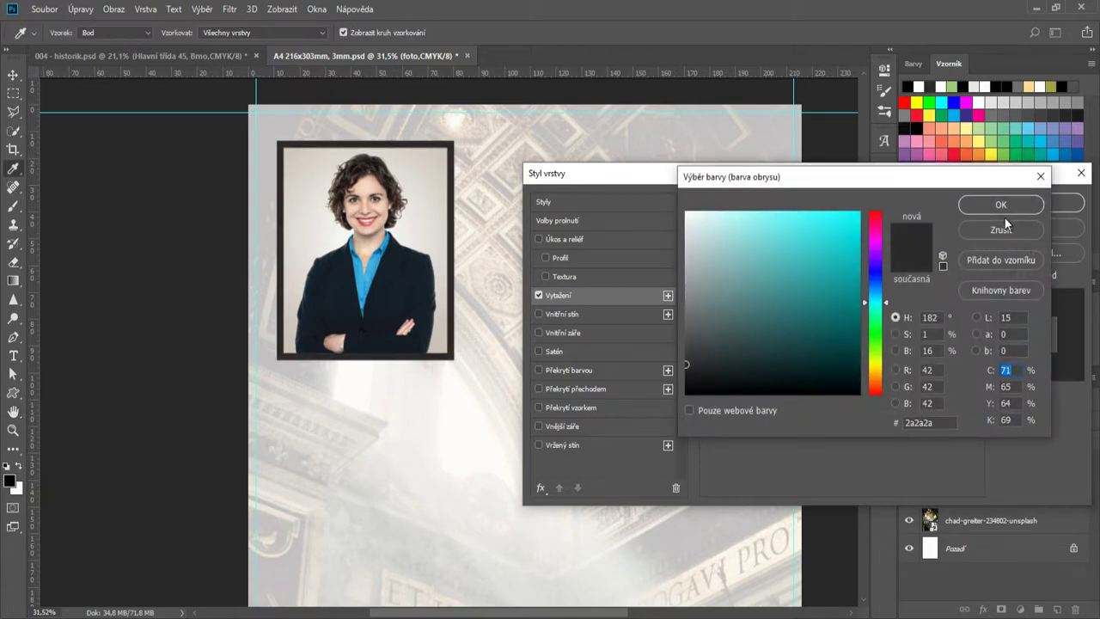
pyautogui.click(1000, 206)
pyautogui.click(1059, 203)
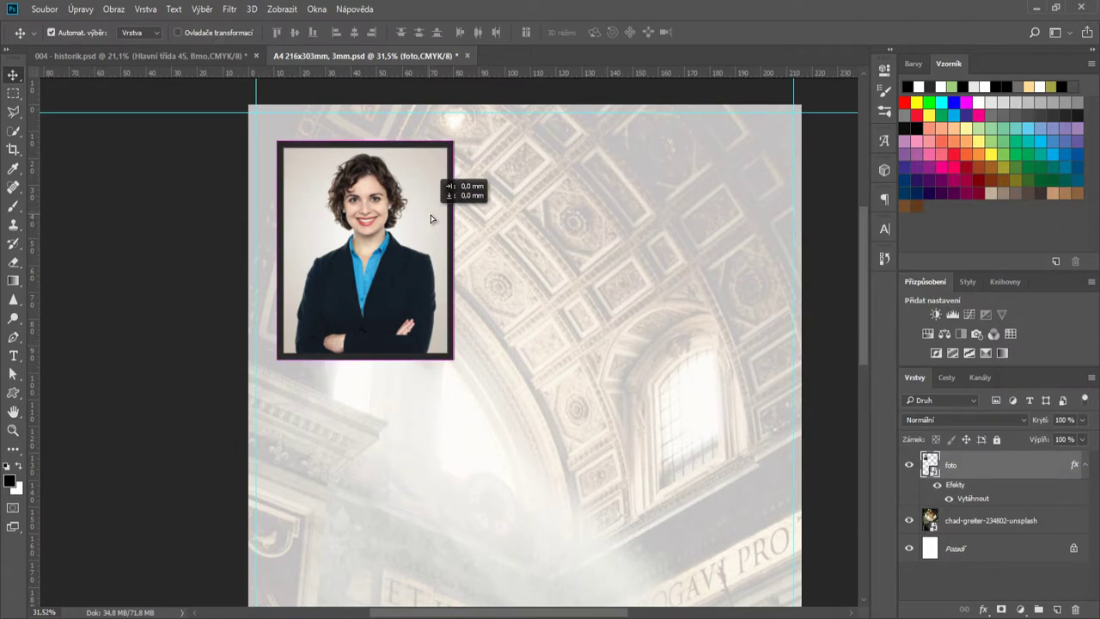
pyautogui.moveTo(432, 219); pyautogui.dragTo(430, 212)
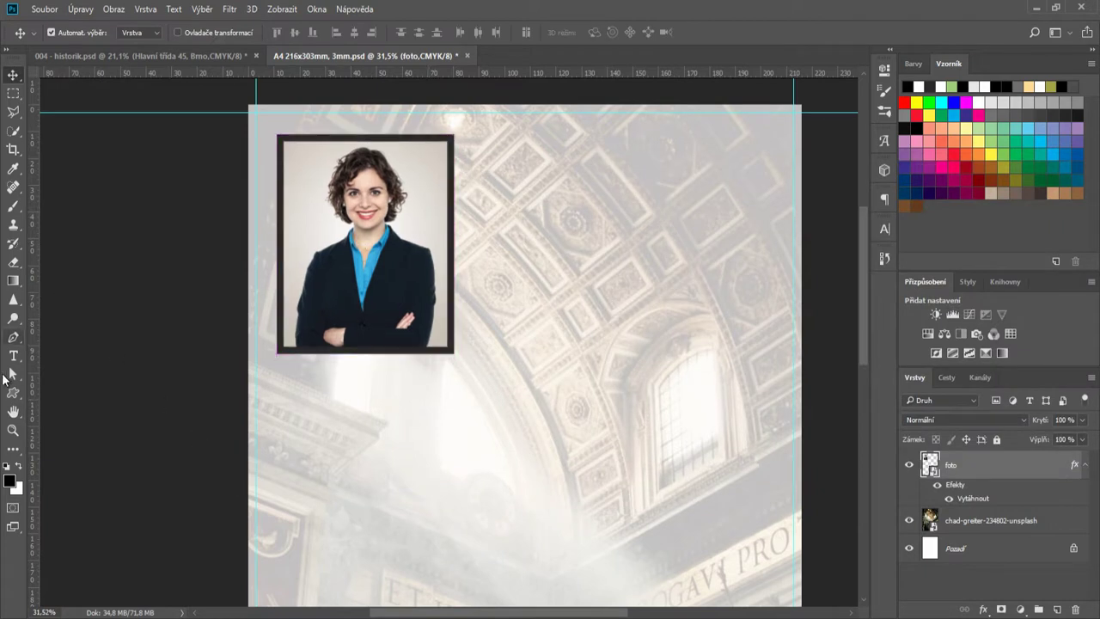
# - Draw a full-width rectangle bar under the portrait, filled with dark grey 2a2a2a
pyautogui.rightClick(15, 394)
pyautogui.click(86, 386)
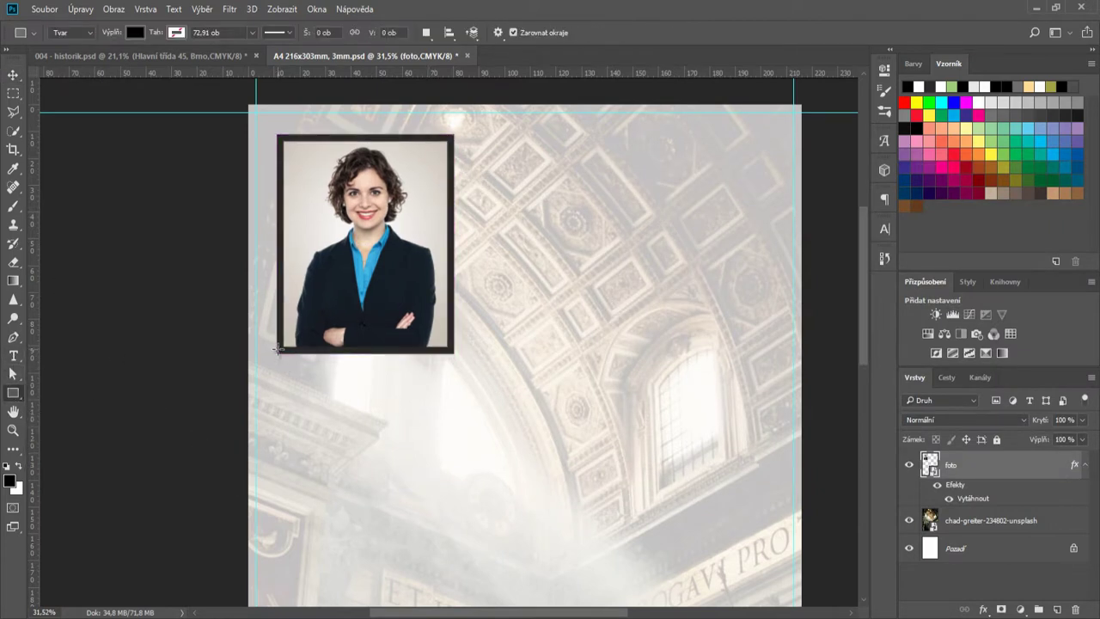
pyautogui.moveTo(276, 348); pyautogui.dragTo(813, 377)
pyautogui.click(847, 61)
pyautogui.press('v')
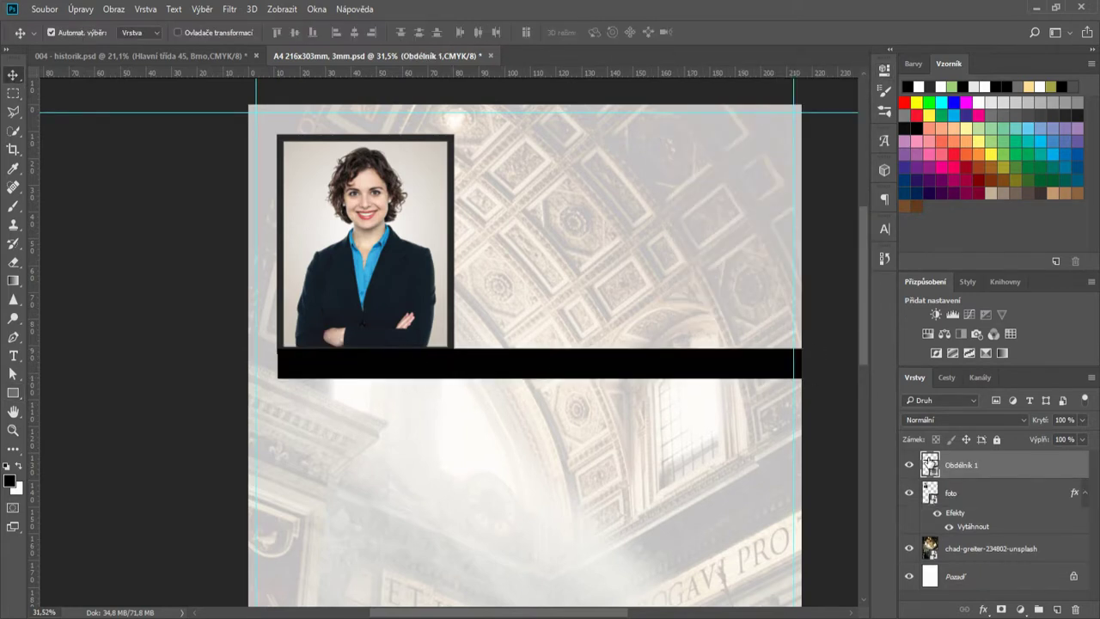
pyautogui.doubleClick(930, 464)
pyautogui.click(454, 272)
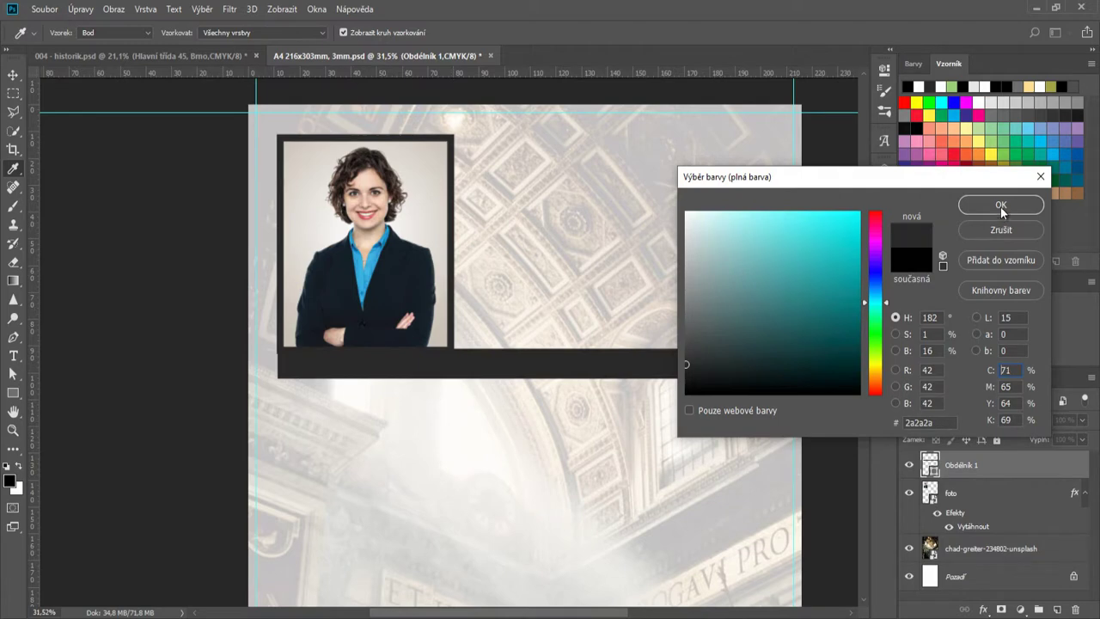
pyautogui.click(1001, 207)
pyautogui.scroll(4, 437, 375)
pyautogui.moveTo(498, 381); pyautogui.dragTo(514, 349)
# - Duplicate the dark grey bar down to the bottom of the page
pyautogui.scroll(-5, 665, 376)
pyautogui.moveTo(507, 612); pyautogui.dragTo(585, 615)
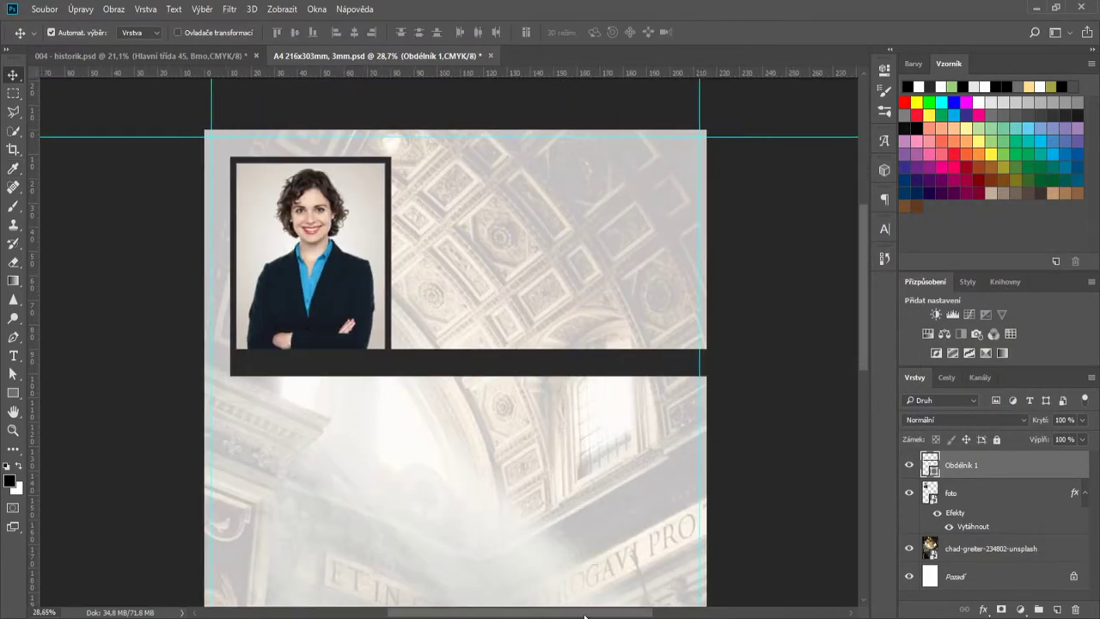
pyautogui.scroll(-2, 541, 441)
pyautogui.scroll(-3, 545, 438)
pyautogui.moveTo(527, 210); pyautogui.dragTo(539, 554)
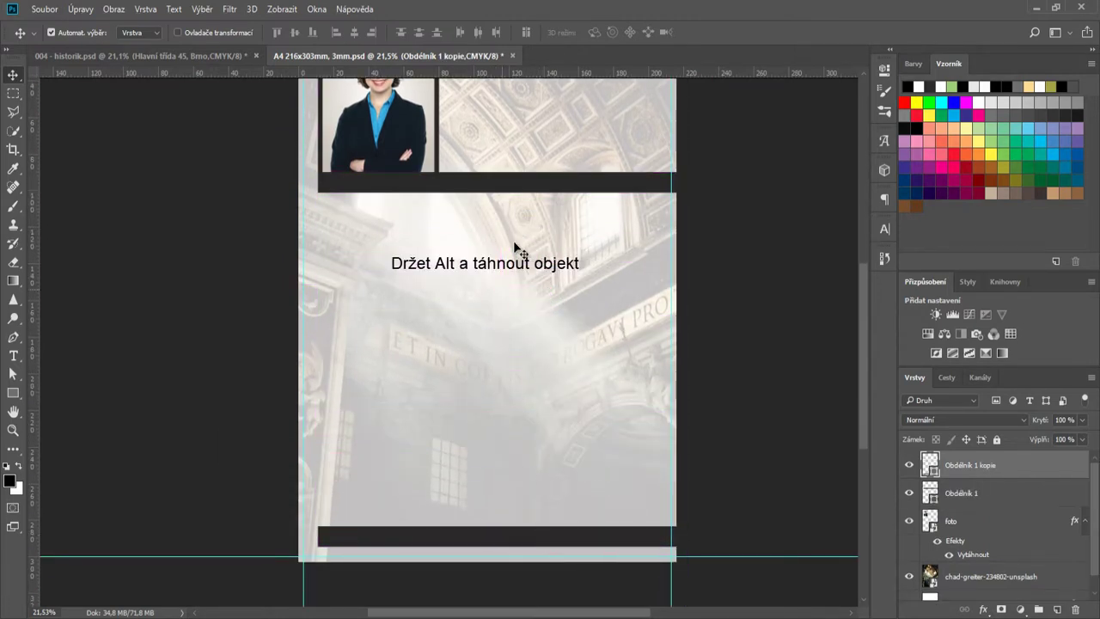
pyautogui.scroll(2, 516, 248)
pyautogui.scroll(3, 504, 240)
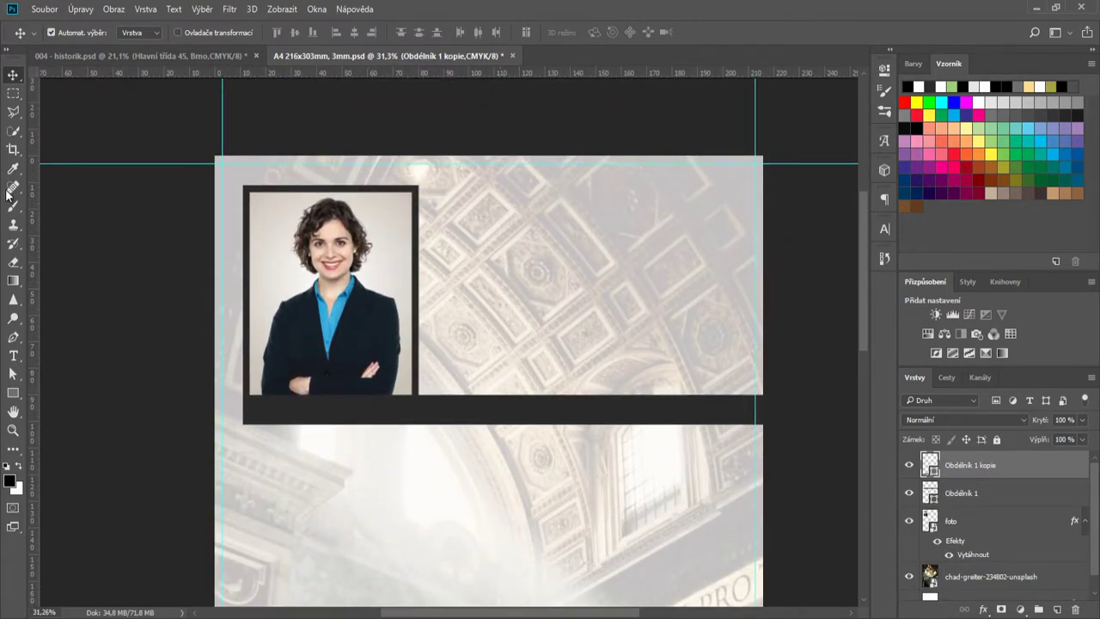
pyautogui.click(13, 355)
# - Type the candidate's first name and surname on two lines beside the portrait in dark grey
pyautogui.click(467, 269)
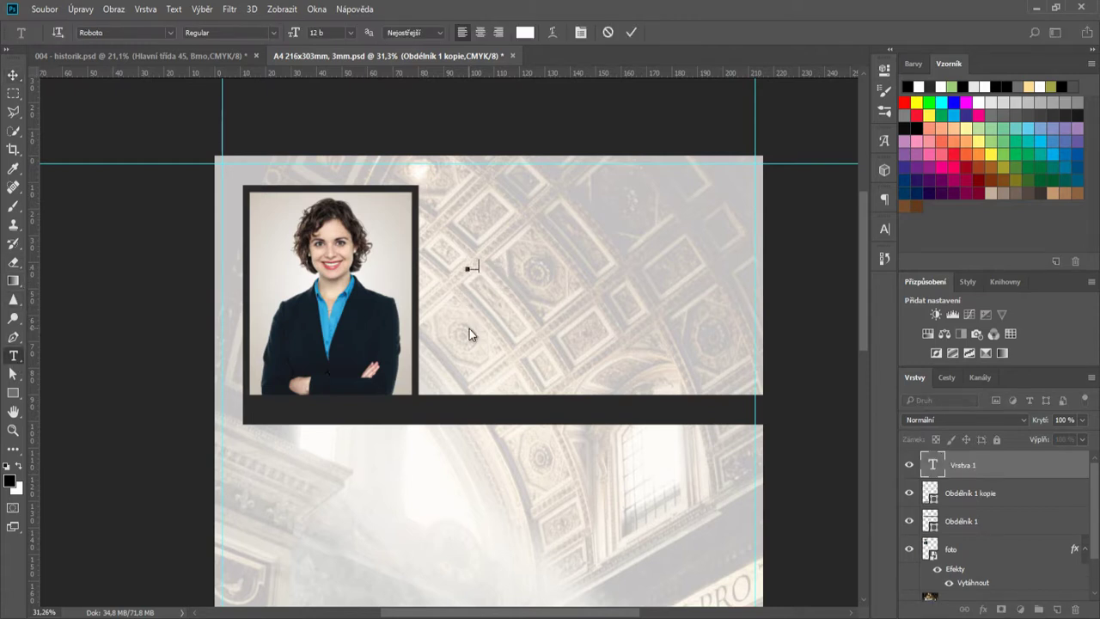
pyautogui.moveTo(527, 300); pyautogui.dragTo(462, 252)
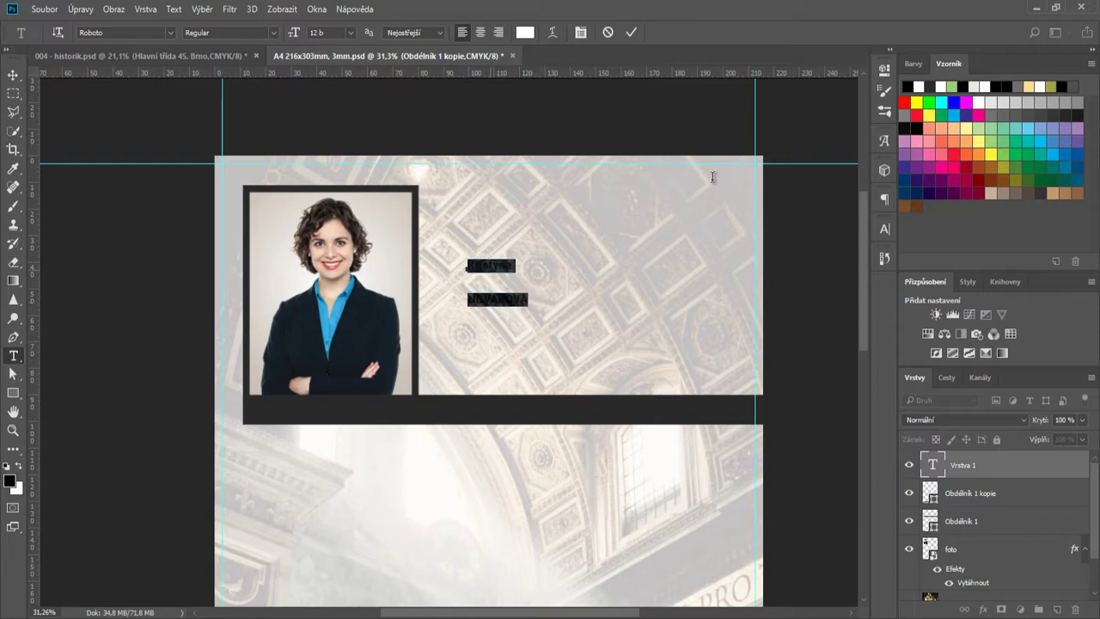
pyautogui.click(885, 228)
pyautogui.click(842, 317)
pyautogui.click(1002, 203)
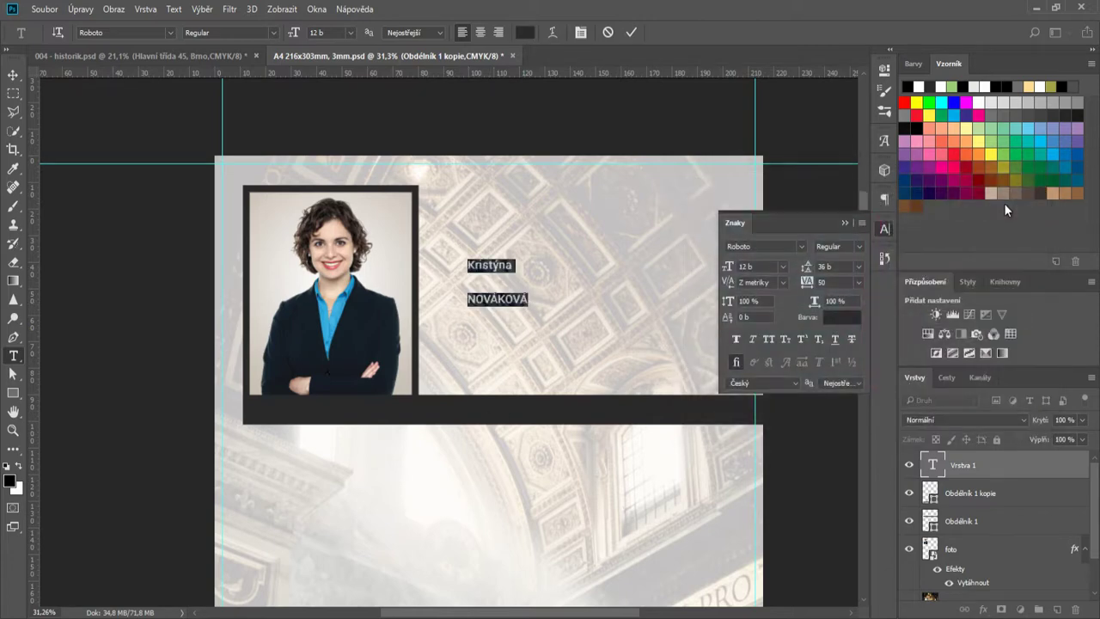
# - Set the first name to 30 pt and the surname to 36 pt
pyautogui.doubleClick(489, 262)
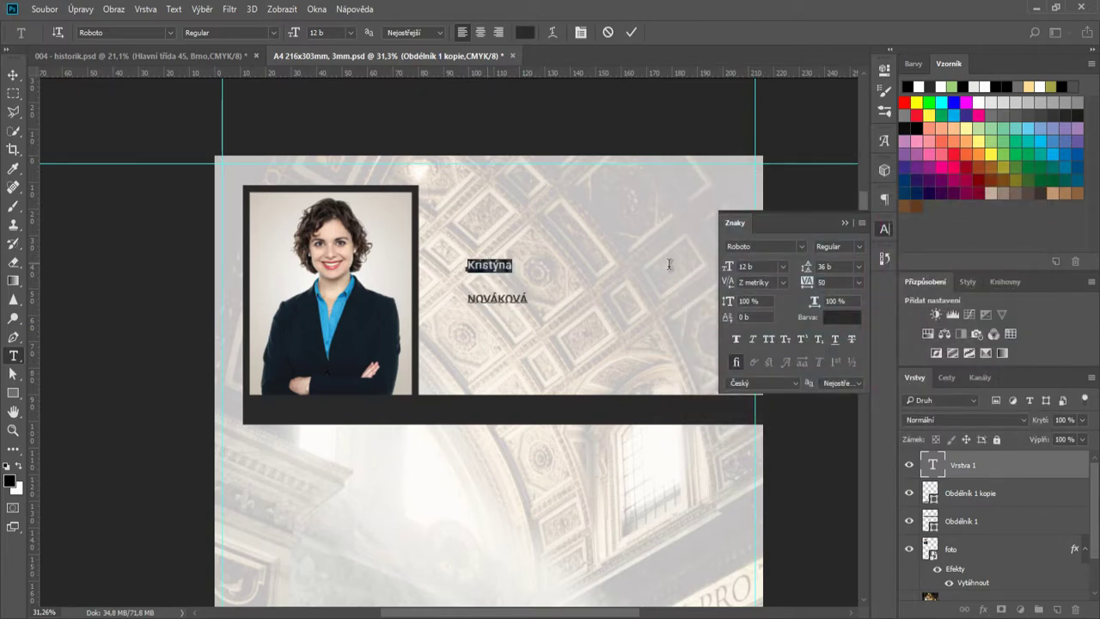
pyautogui.click(782, 268)
pyautogui.click(774, 445)
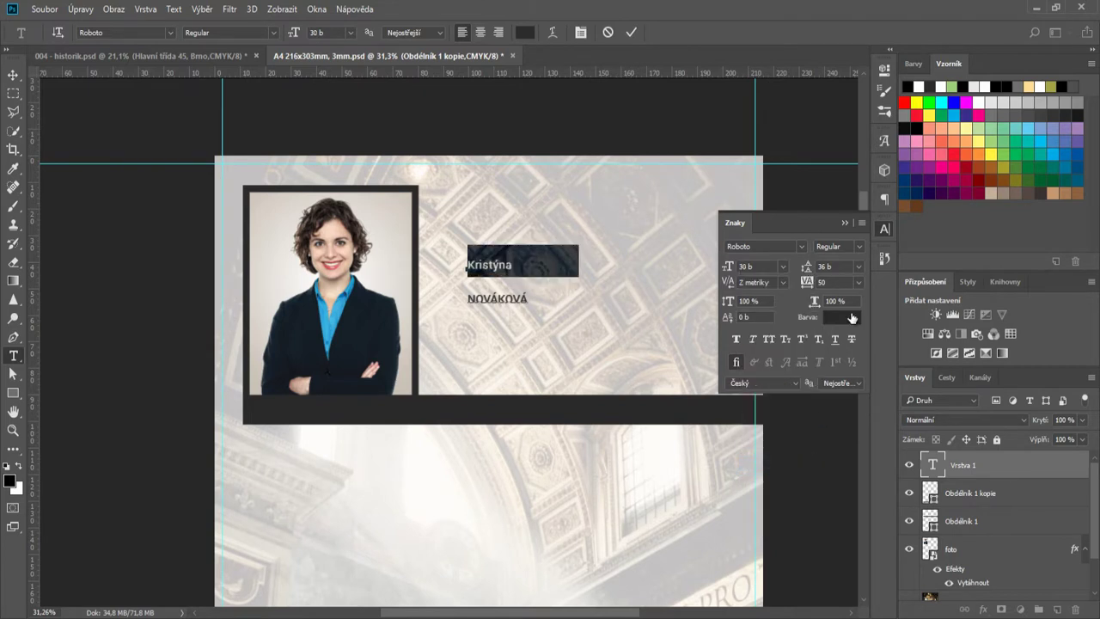
pyautogui.doubleClick(515, 301)
pyautogui.click(782, 267)
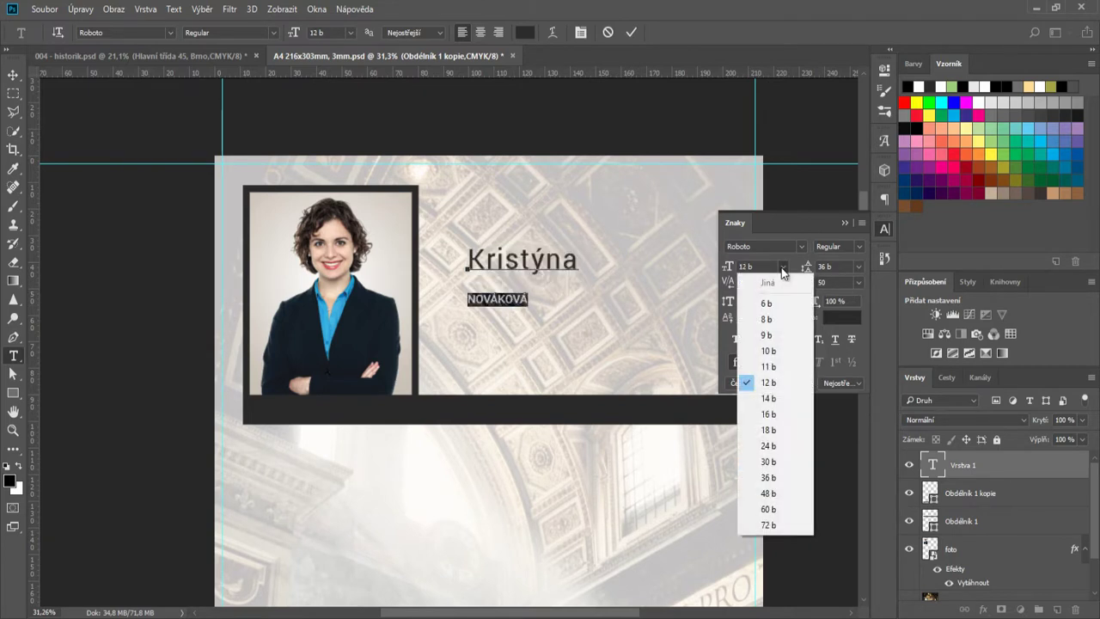
pyautogui.click(769, 477)
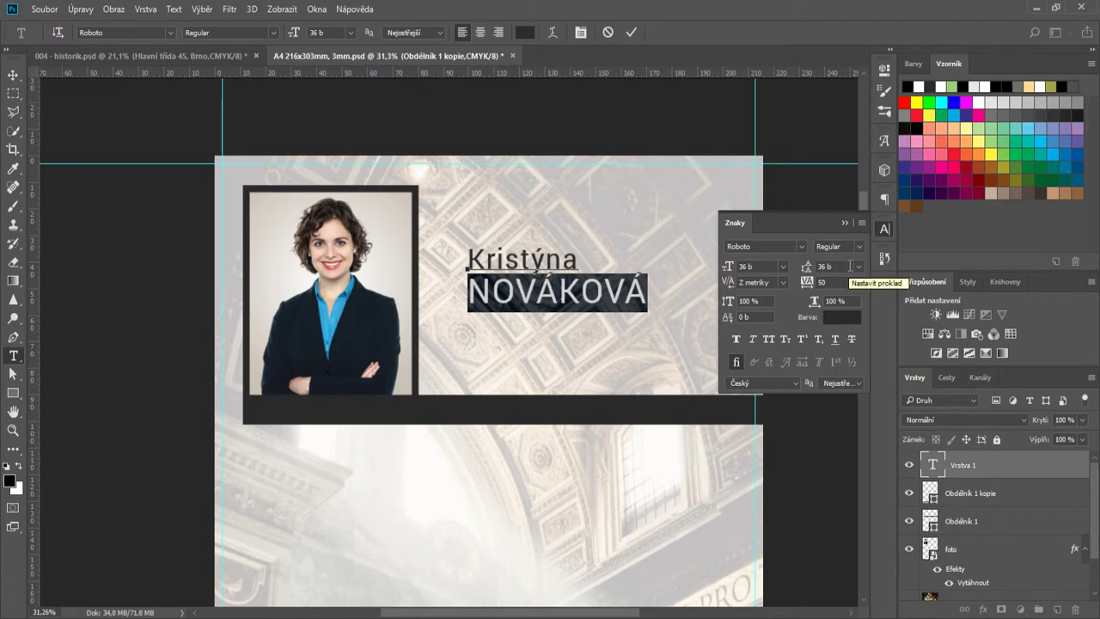
# - Commit the name text and move it up and left beside the photo
pyautogui.click(631, 32)
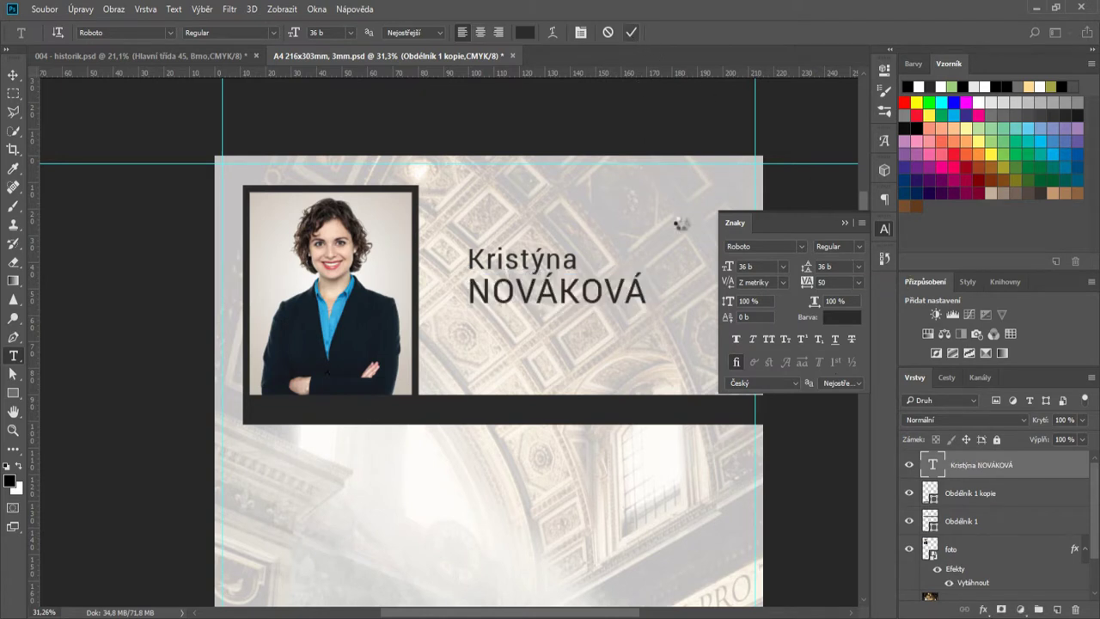
pyautogui.click(846, 223)
pyautogui.hotkey('ctrl', '0')
pyautogui.click(15, 75)
pyautogui.moveTo(518, 269); pyautogui.dragTo(511, 246)
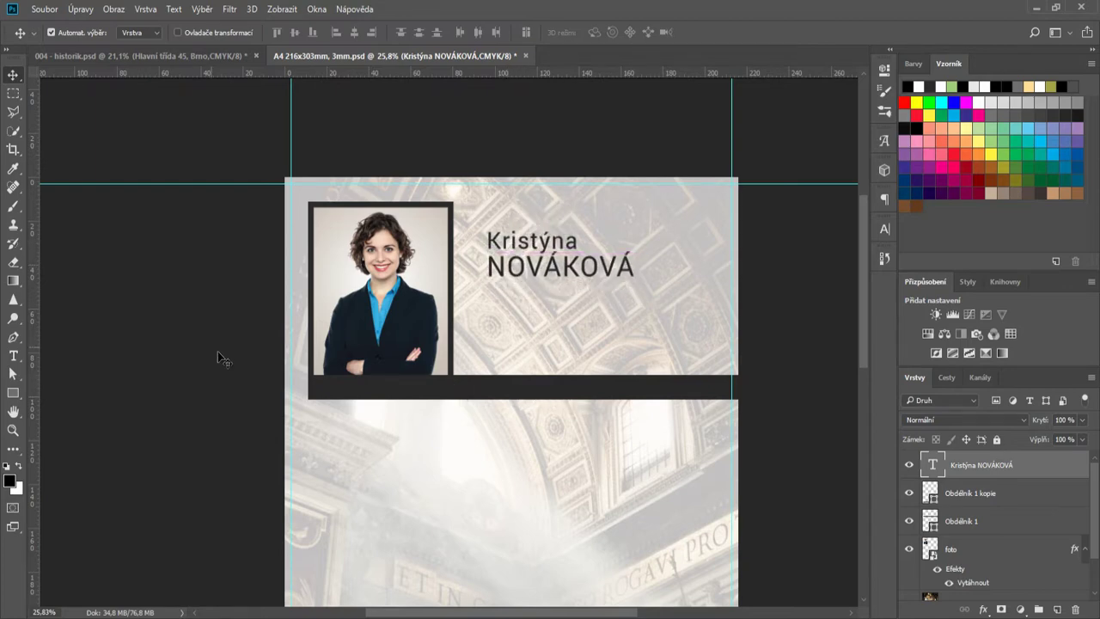
# - Copy the intro paragraph from 004 - historik.psd into a text box below the name
pyautogui.click(137, 55)
pyautogui.doubleClick(573, 231)
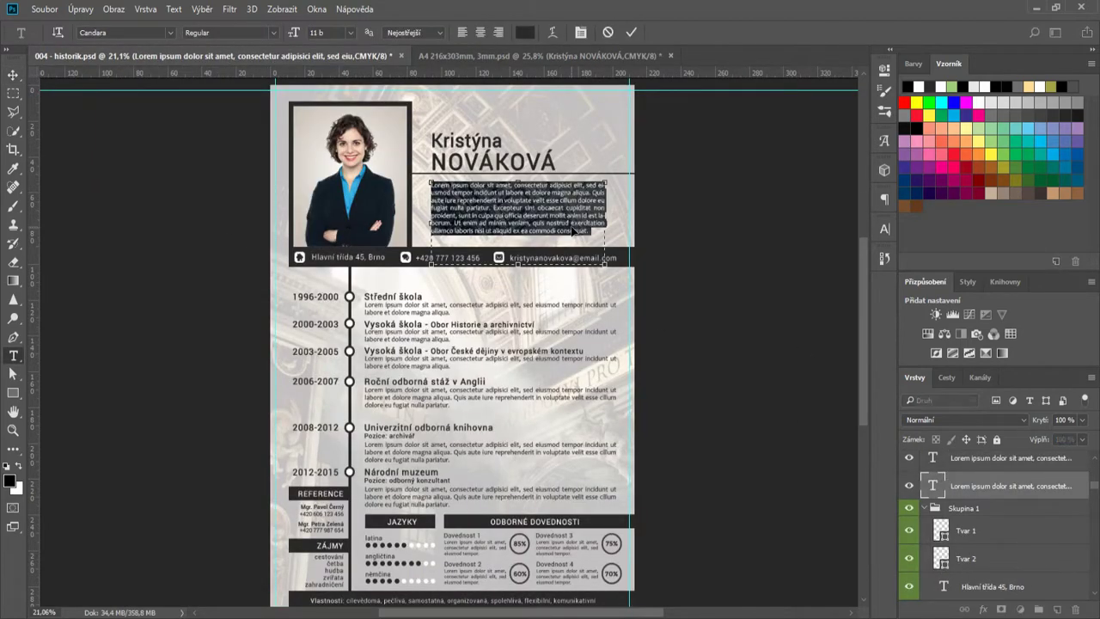
pyautogui.click(608, 32)
pyautogui.click(516, 55)
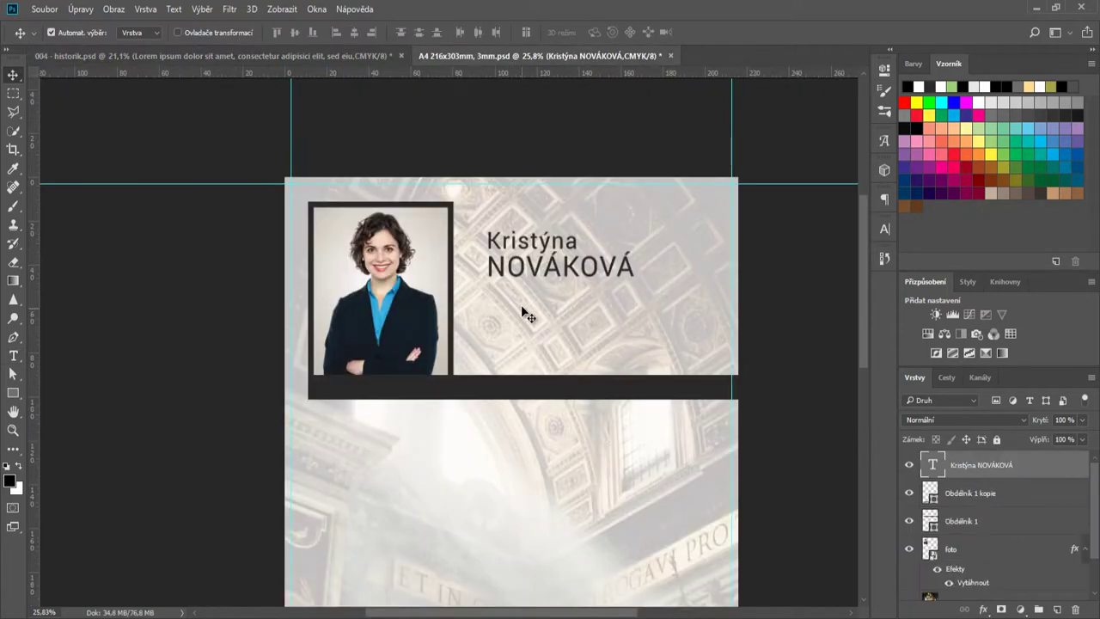
pyautogui.press('t')
pyautogui.moveTo(488, 291); pyautogui.dragTo(710, 388)
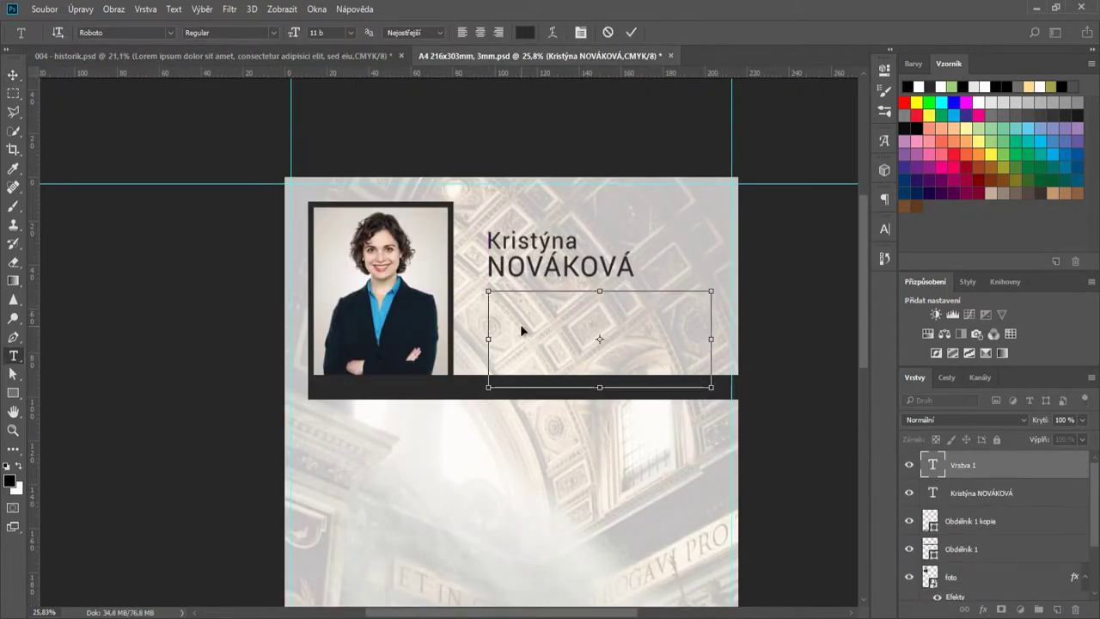
pyautogui.hotkey('ctrl', 'Return')
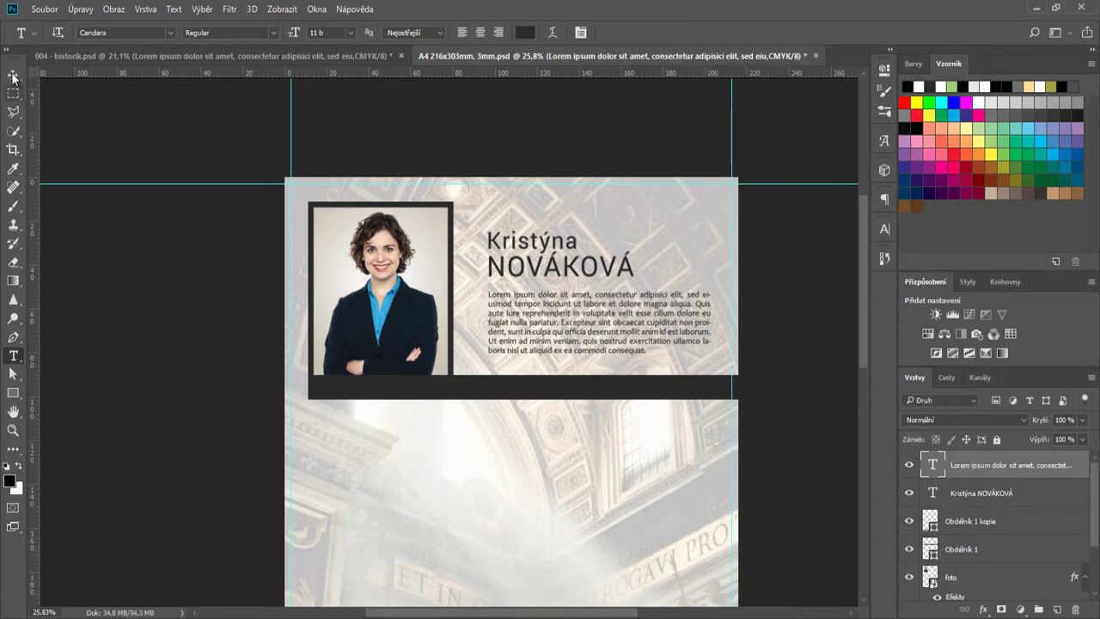
# - Line up the intro paragraph and the name with each other beside the portrait
pyautogui.click(13, 76)
pyautogui.moveTo(554, 321); pyautogui.dragTo(552, 322)
pyautogui.moveTo(521, 275); pyautogui.dragTo(518, 275)
pyautogui.scroll(2, 565, 295)
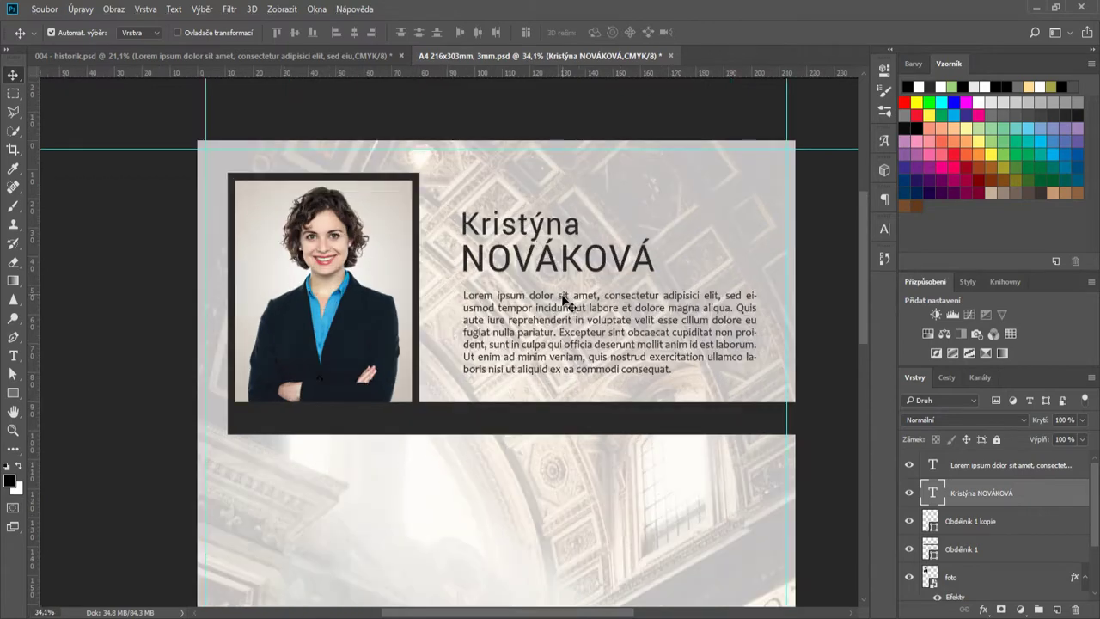
pyautogui.moveTo(560, 330); pyautogui.dragTo(560, 335)
pyautogui.moveTo(545, 256); pyautogui.dragTo(545, 263)
pyautogui.click(564, 349)
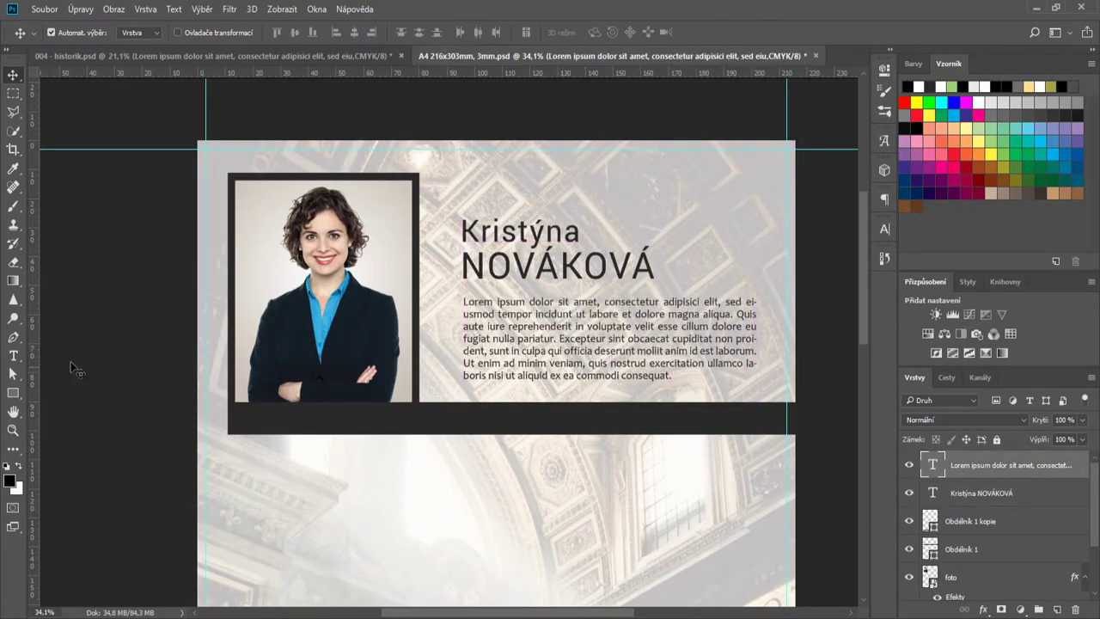
# - Draw a thin dark grey rule between the surname and the intro paragraph
pyautogui.press('u')
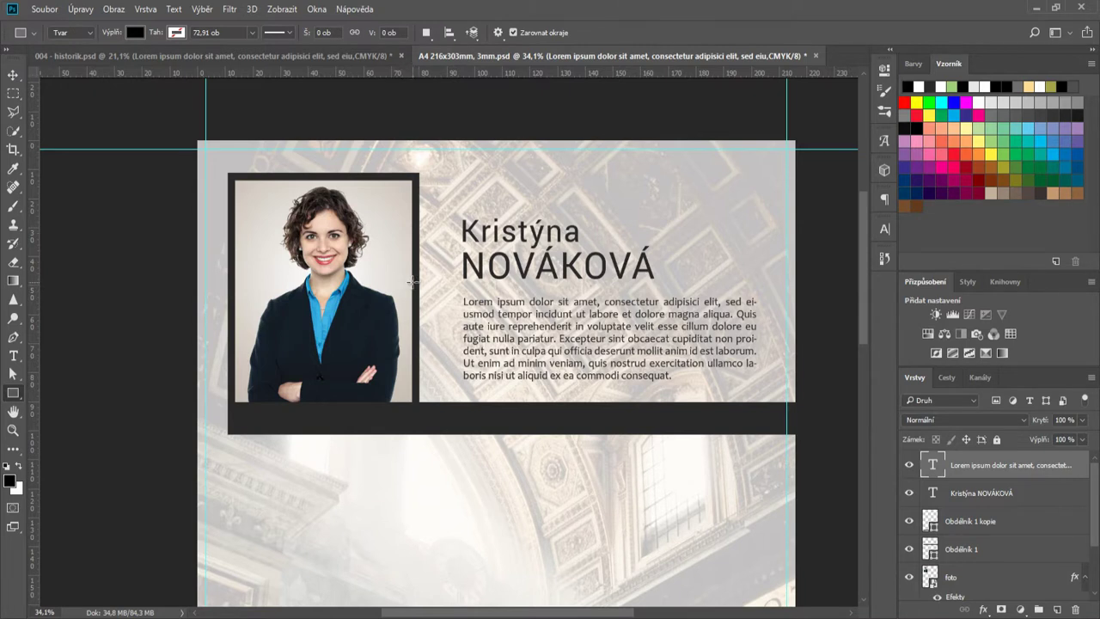
pyautogui.moveTo(412, 282); pyautogui.dragTo(804, 281)
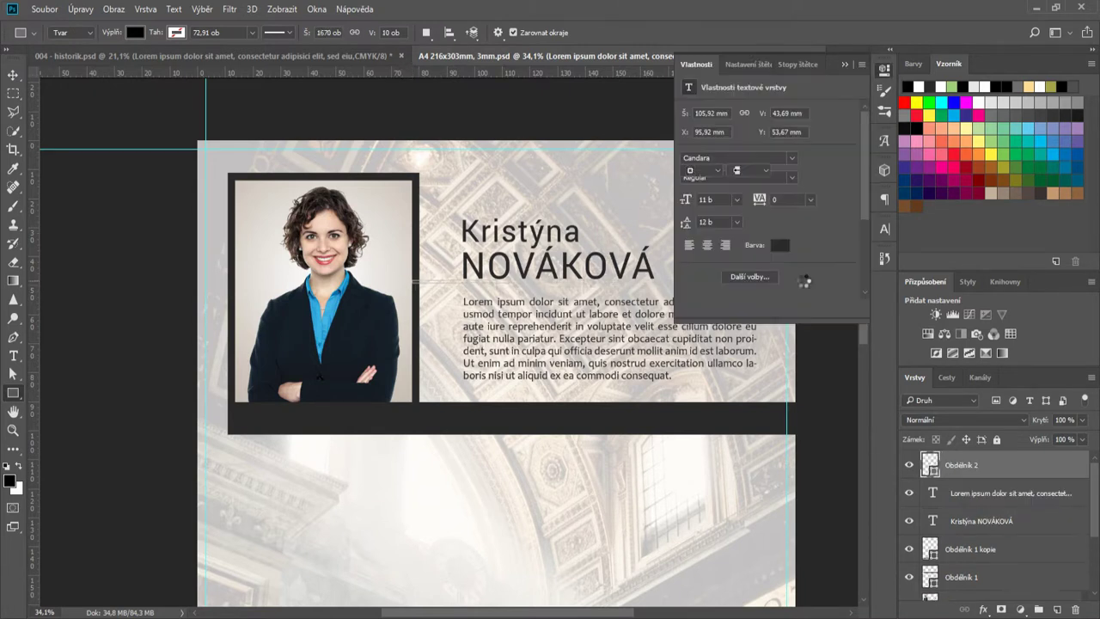
pyautogui.press('v')
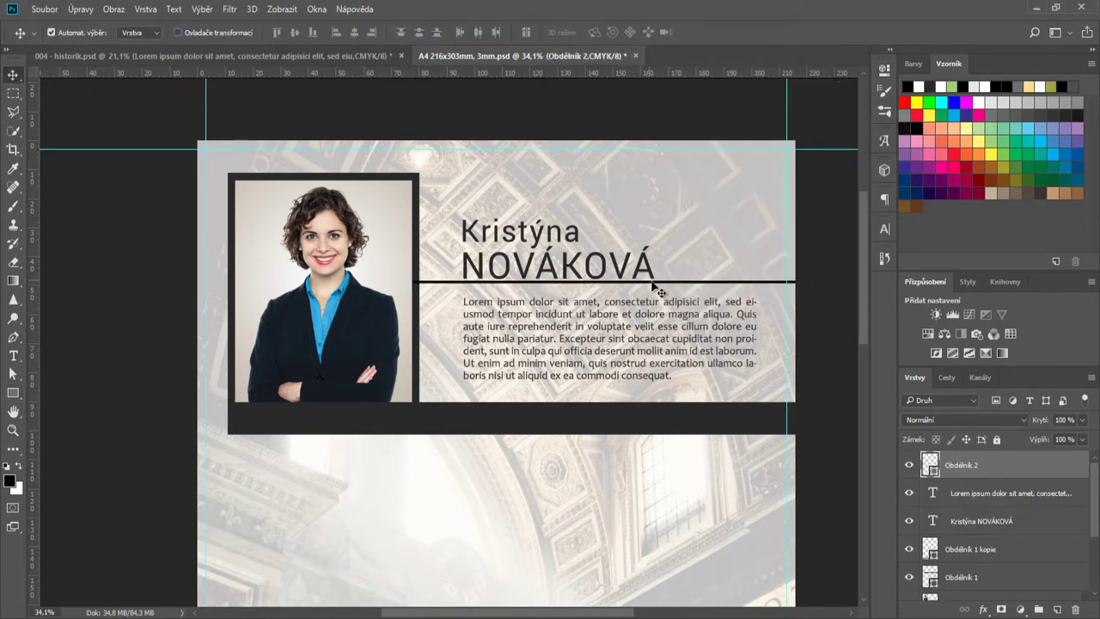
pyautogui.scroll(5, 655, 291)
pyautogui.doubleClick(929, 465)
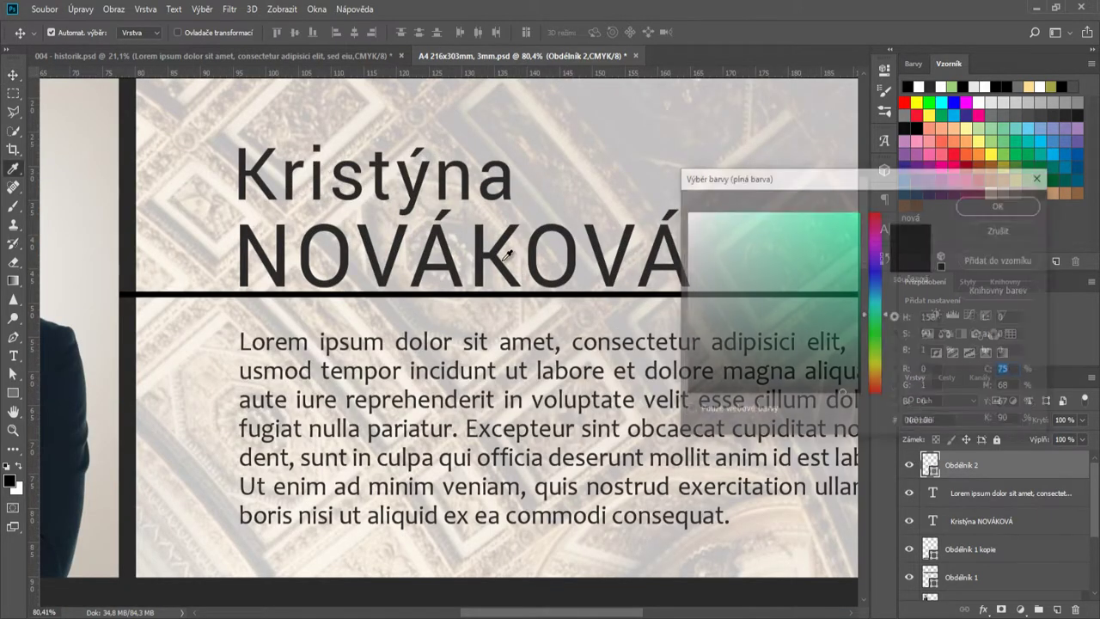
pyautogui.click(984, 206)
pyautogui.scroll(-3, 628, 395)
pyautogui.scroll(-4, 628, 396)
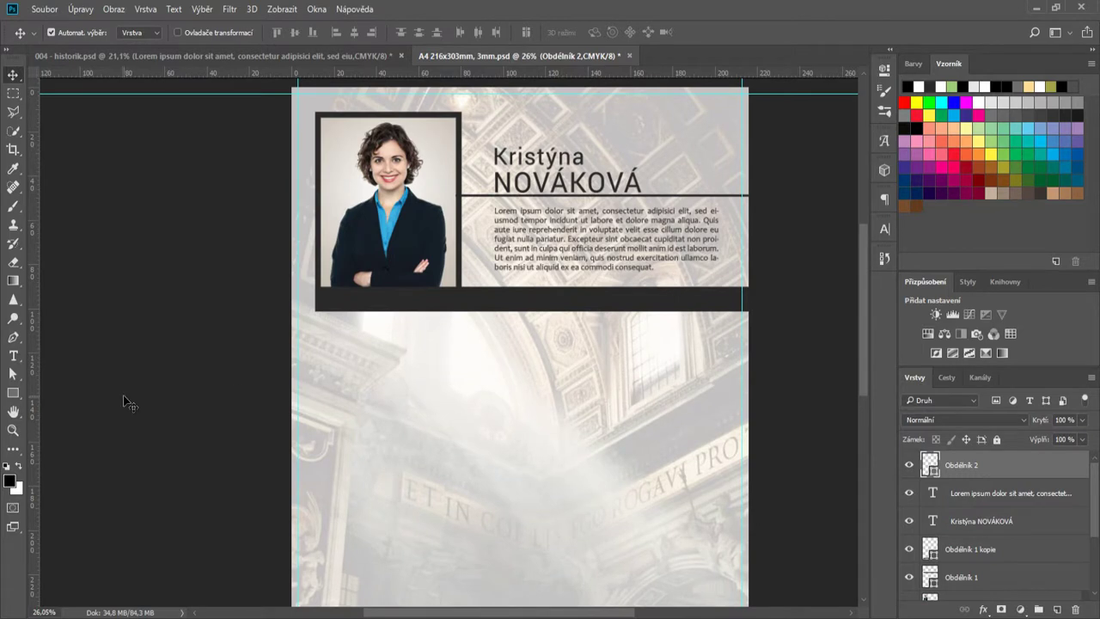
# - Check the intro paragraph's character settings and shift the paragraph slightly left
pyautogui.click(581, 256)
pyautogui.click(884, 231)
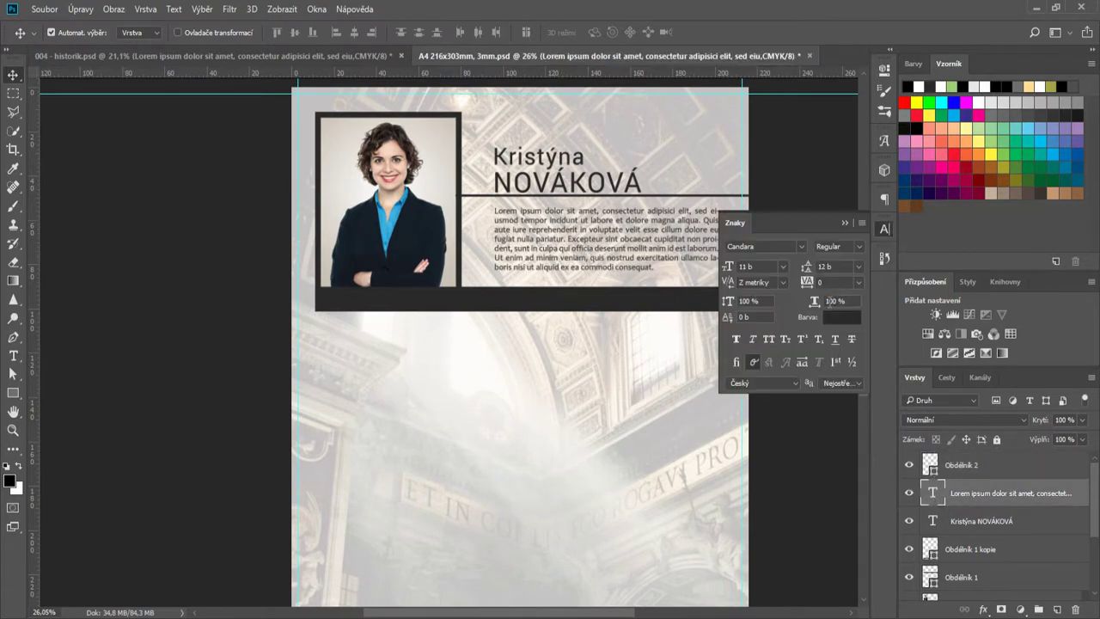
pyautogui.click(846, 222)
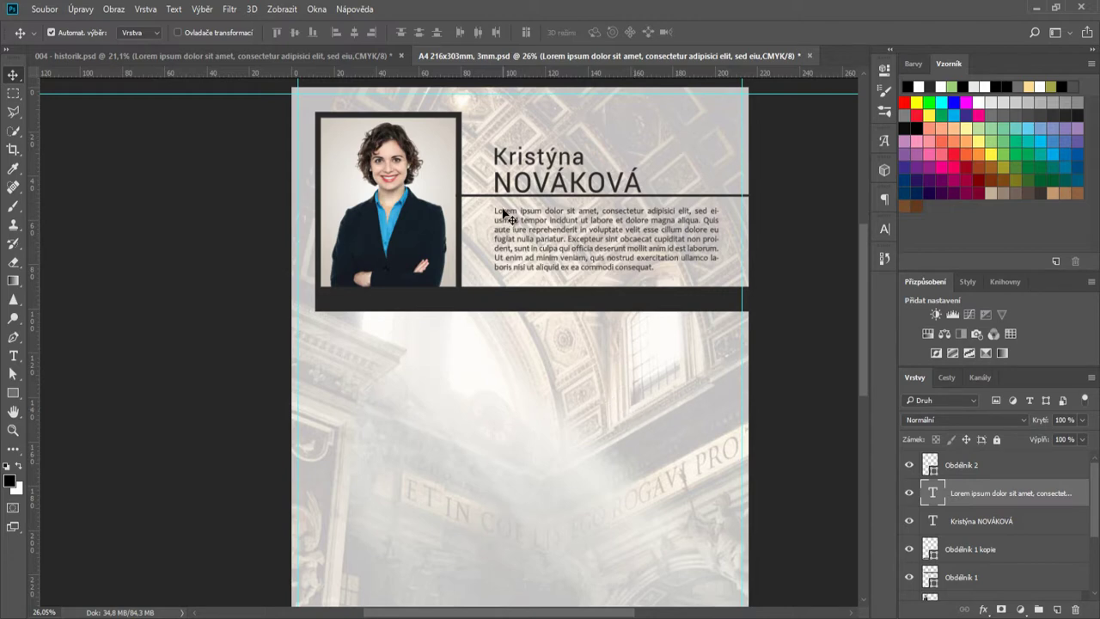
pyautogui.moveTo(504, 215)
pyautogui.mouseDown()
pyautogui.moveTo(491, 215)
pyautogui.moveTo(493, 183)
pyautogui.moveTo(505, 214)
pyautogui.mouseUp()
pyautogui.scroll(5, 499, 215)
pyautogui.scroll(3, 496, 205)
pyautogui.scroll(-6, 507, 327)
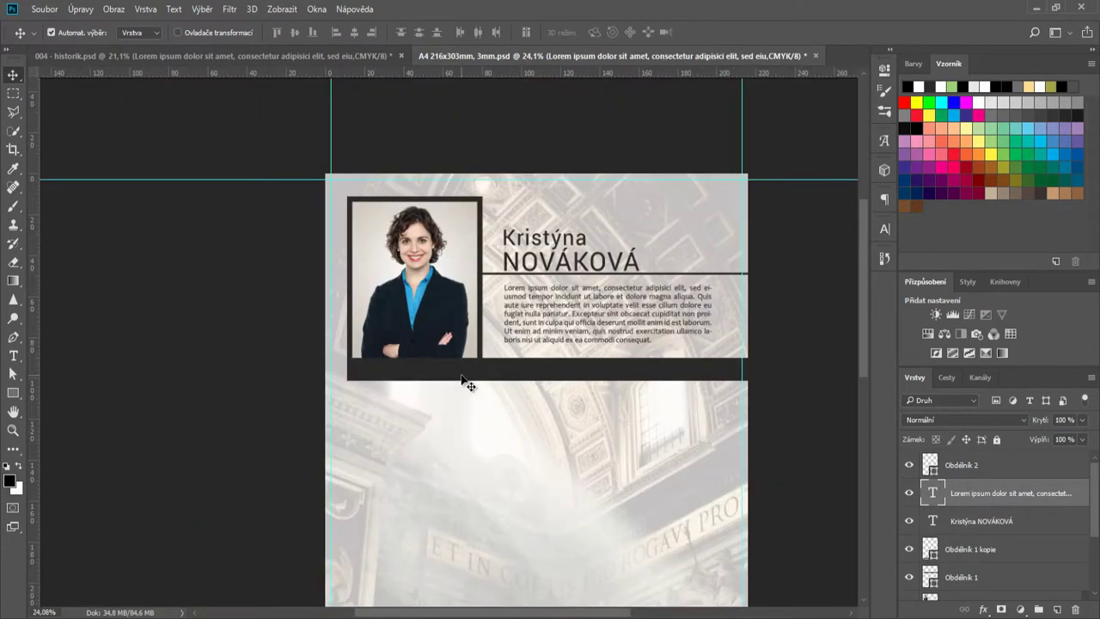
pyautogui.scroll(3, 660, 447)
# - Draw a white envelope icon in the dark bar with the Custom Shape tool
pyautogui.rightClick(13, 393)
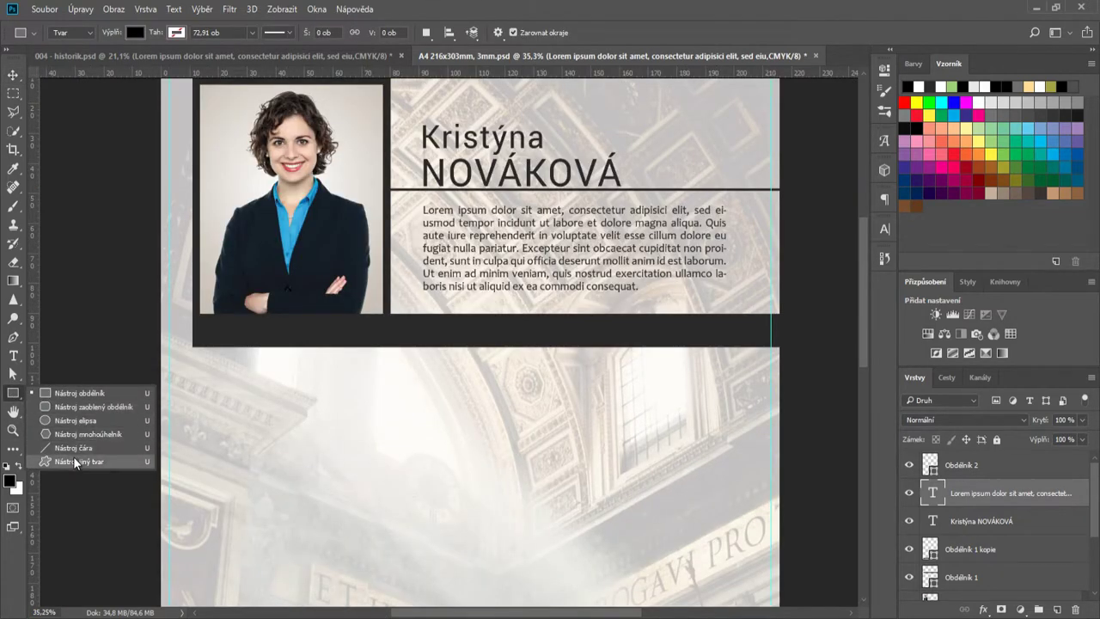
pyautogui.click(74, 463)
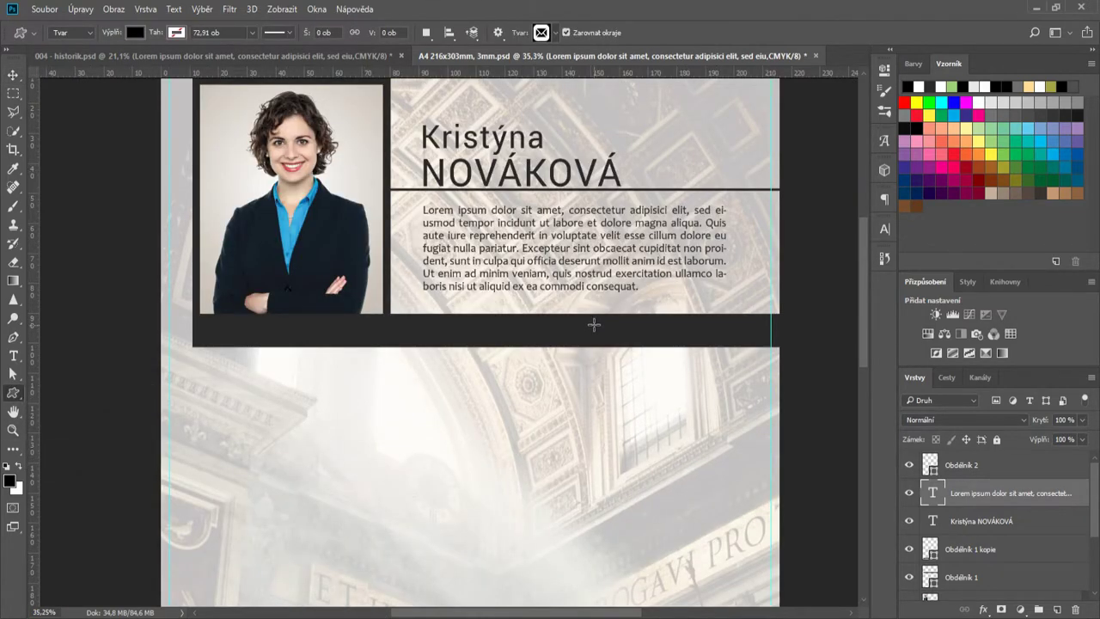
pyautogui.moveTo(562, 320); pyautogui.dragTo(582, 345)
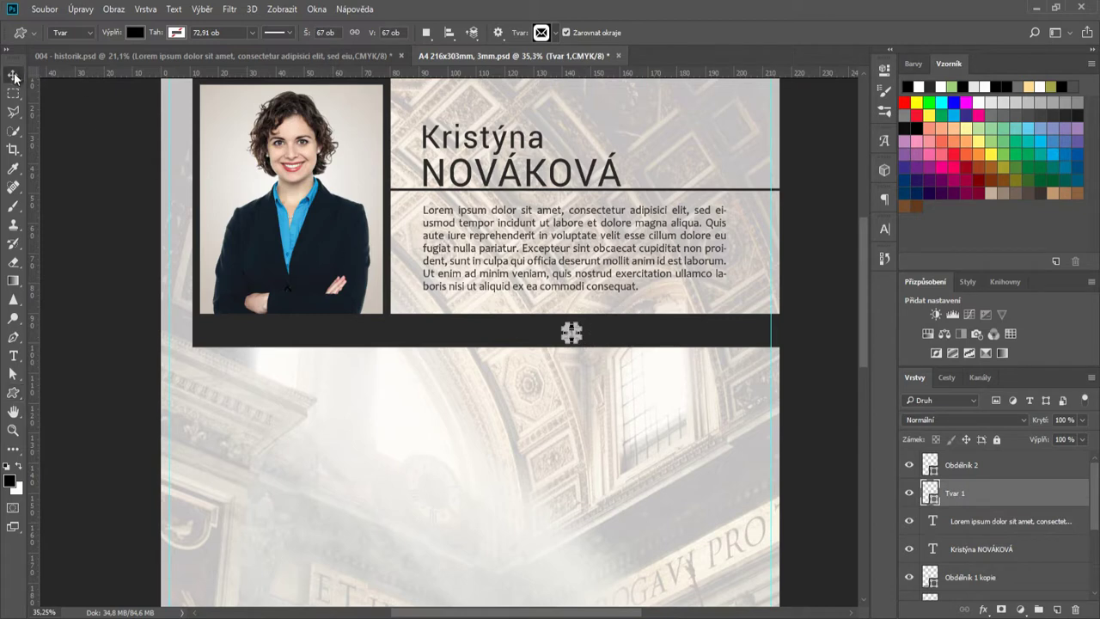
pyautogui.click(14, 77)
pyautogui.scroll(4, 596, 349)
pyautogui.doubleClick(930, 493)
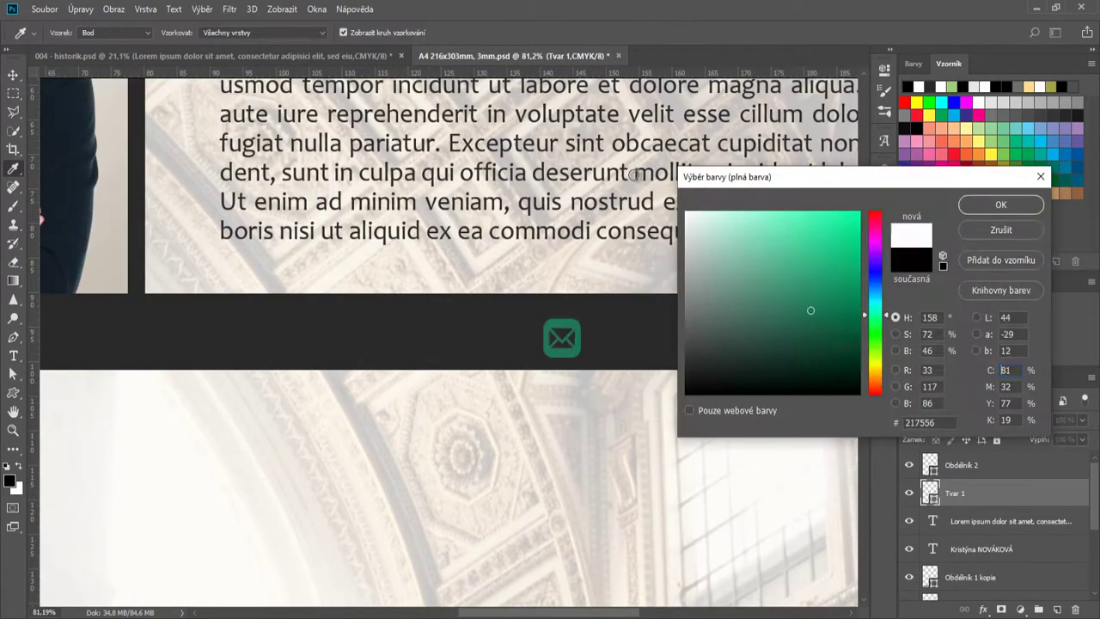
pyautogui.click(997, 205)
# - Add a house icon left of the envelope, aligned level with it
pyautogui.click(17, 399)
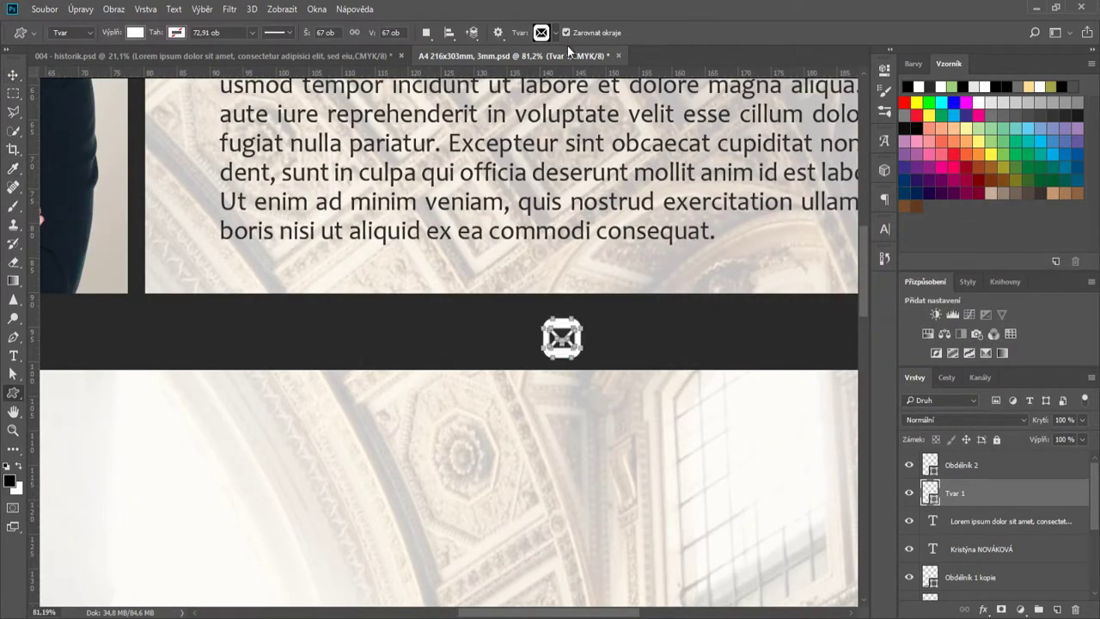
pyautogui.click(540, 31)
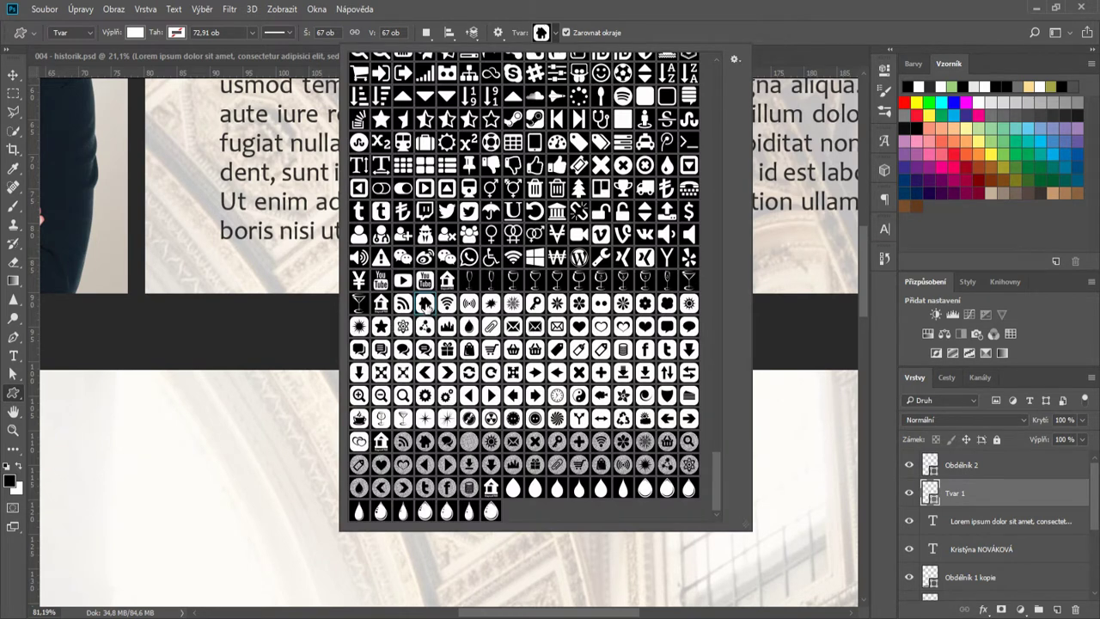
pyautogui.click(557, 33)
pyautogui.moveTo(471, 319); pyautogui.dragTo(512, 362)
pyautogui.click(10, 76)
pyautogui.click(10, 76)
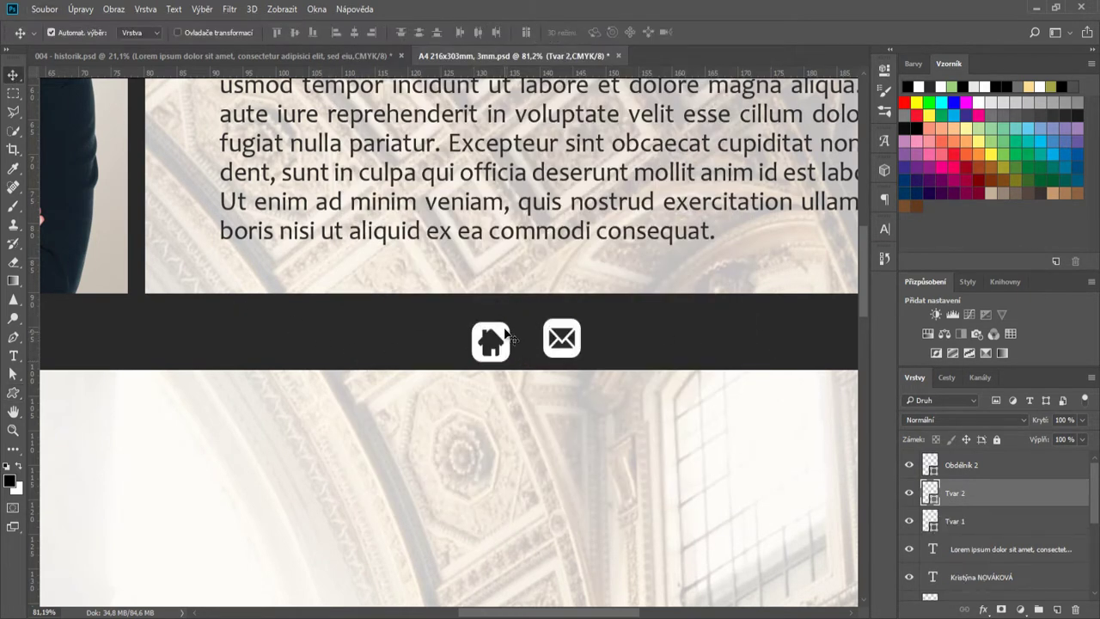
pyautogui.press('Up')
pyautogui.press('Up')
pyautogui.press('Up')
pyautogui.press('Up')
pyautogui.press('Up')
pyautogui.press('Up')
# - Add a double speech-bubble icon and arrange the three icons side by side
pyautogui.click(13, 393)
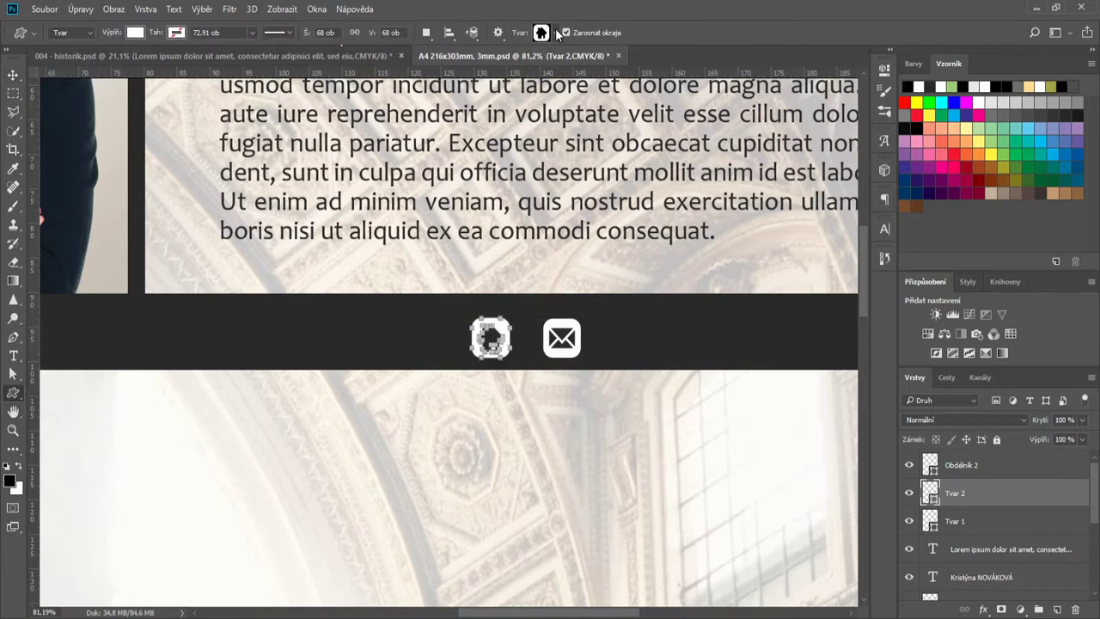
pyautogui.click(556, 33)
pyautogui.doubleClick(403, 349)
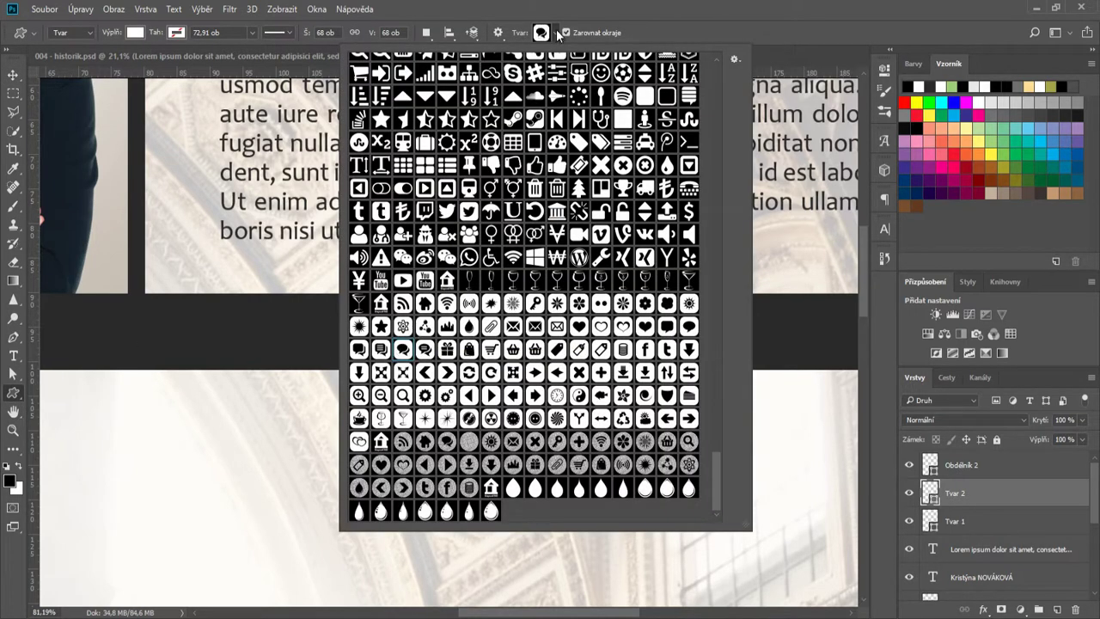
pyautogui.moveTo(605, 321); pyautogui.dragTo(646, 362)
pyautogui.click(13, 75)
pyautogui.scroll(5, 650, 329)
pyautogui.moveTo(523, 340); pyautogui.dragTo(488, 340)
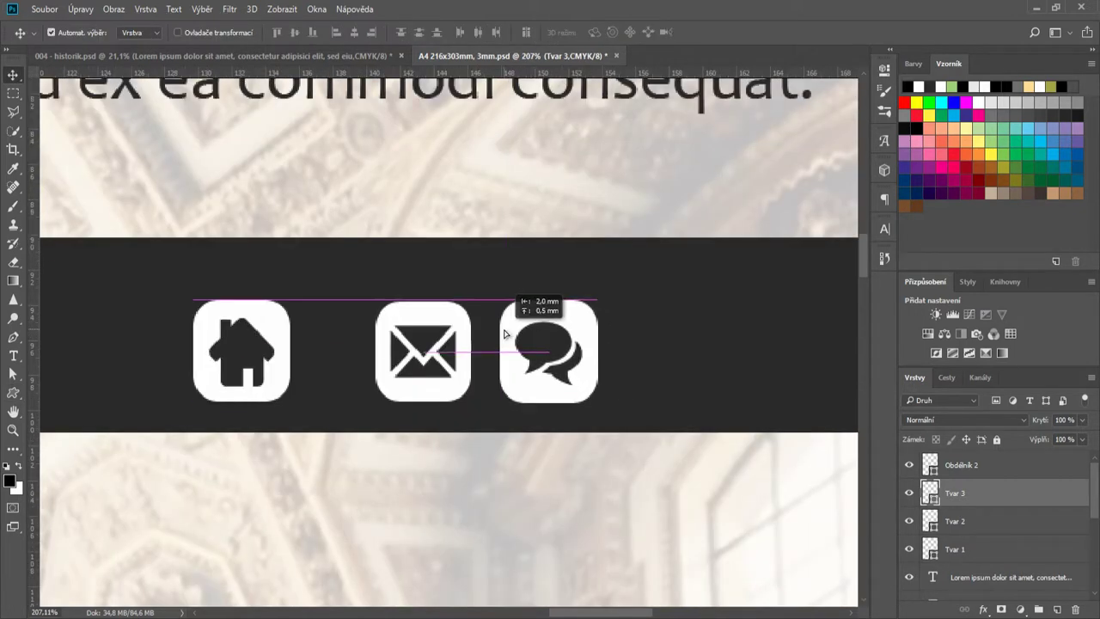
pyautogui.moveTo(291, 342); pyautogui.dragTo(358, 342)
pyautogui.hotkey('ctrl', 't')
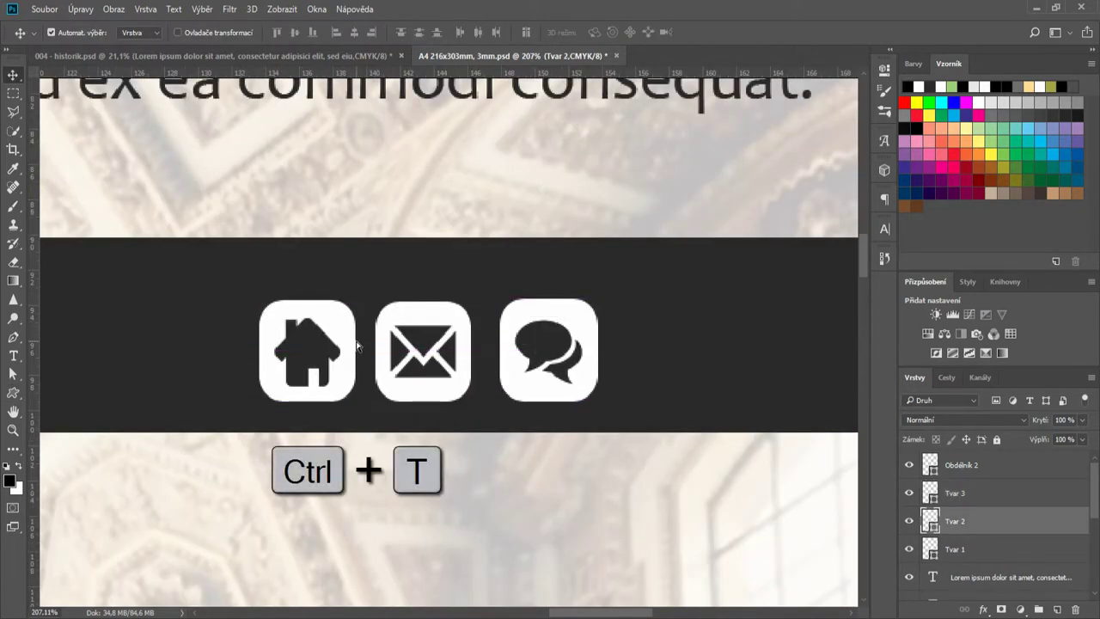
# - Enlarge the envelope and shrink the speech bubble so all three icons match in size
pyautogui.click(398, 320)
pyautogui.hotkey('ctrl', 't')
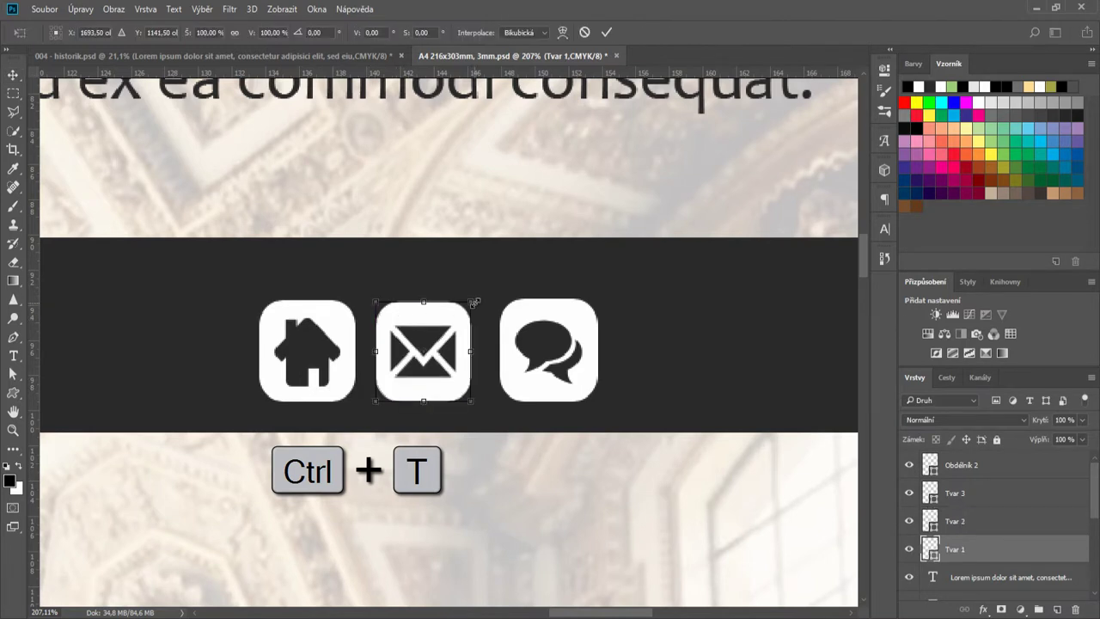
pyautogui.moveTo(474, 302); pyautogui.dragTo(441, 315)
pyautogui.click(607, 32)
pyautogui.hotkey('ctrl', 't')
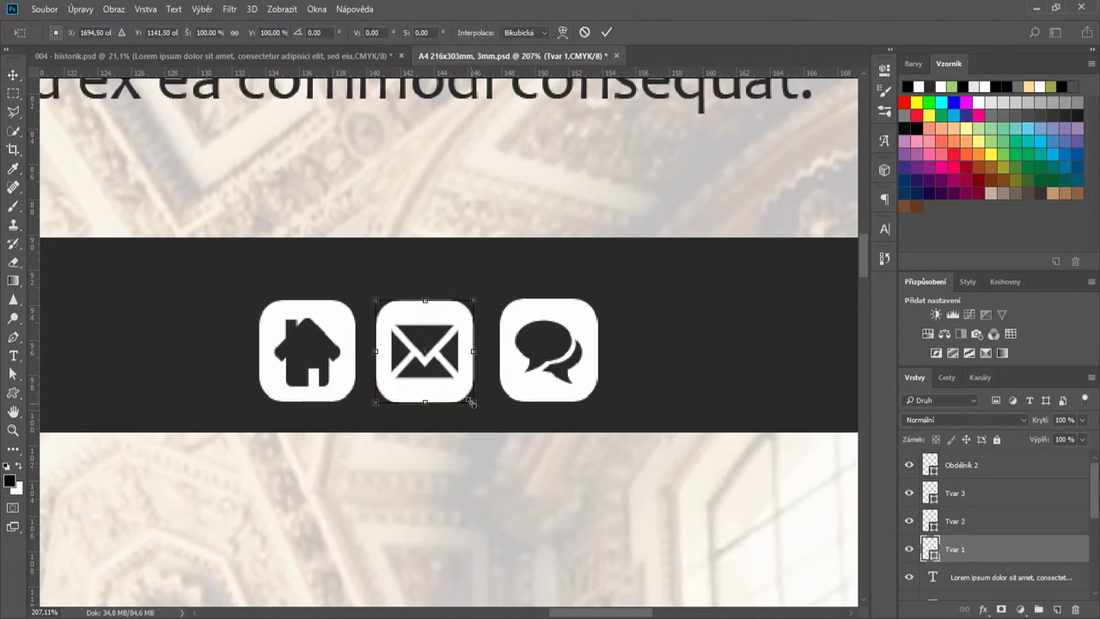
pyautogui.moveTo(471, 402); pyautogui.dragTo(473, 411)
pyautogui.click(607, 32)
pyautogui.moveTo(519, 317); pyautogui.dragTo(504, 317)
pyautogui.hotkey('ctrl', 't')
pyautogui.moveTo(578, 400); pyautogui.dragTo(575, 398)
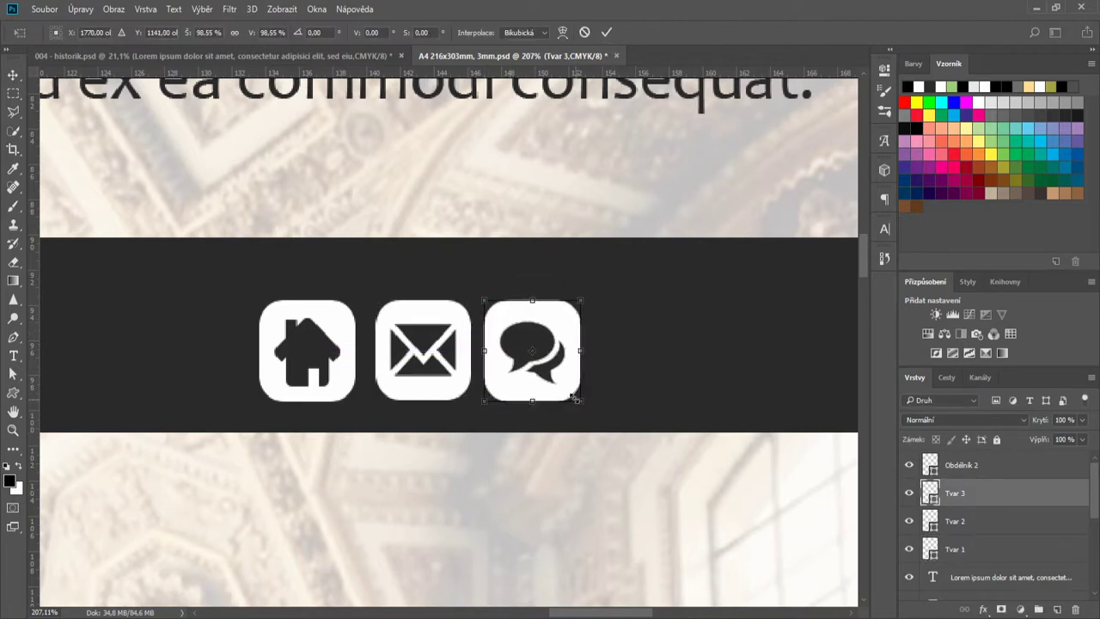
pyautogui.click(607, 33)
pyautogui.moveTo(506, 315); pyautogui.dragTo(513, 314)
# - Move the house to the bar's left end and the speech bubble toward the middle, starting a text line beneath
pyautogui.scroll(-5, 496, 334)
pyautogui.scroll(-3, 484, 348)
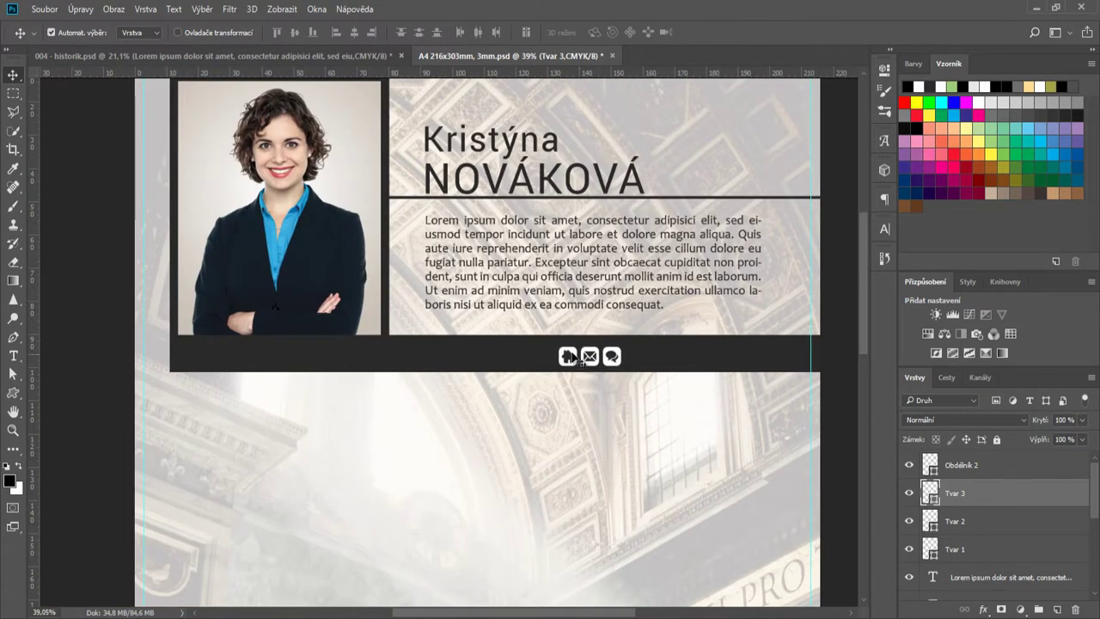
pyautogui.moveTo(571, 357); pyautogui.dragTo(193, 354)
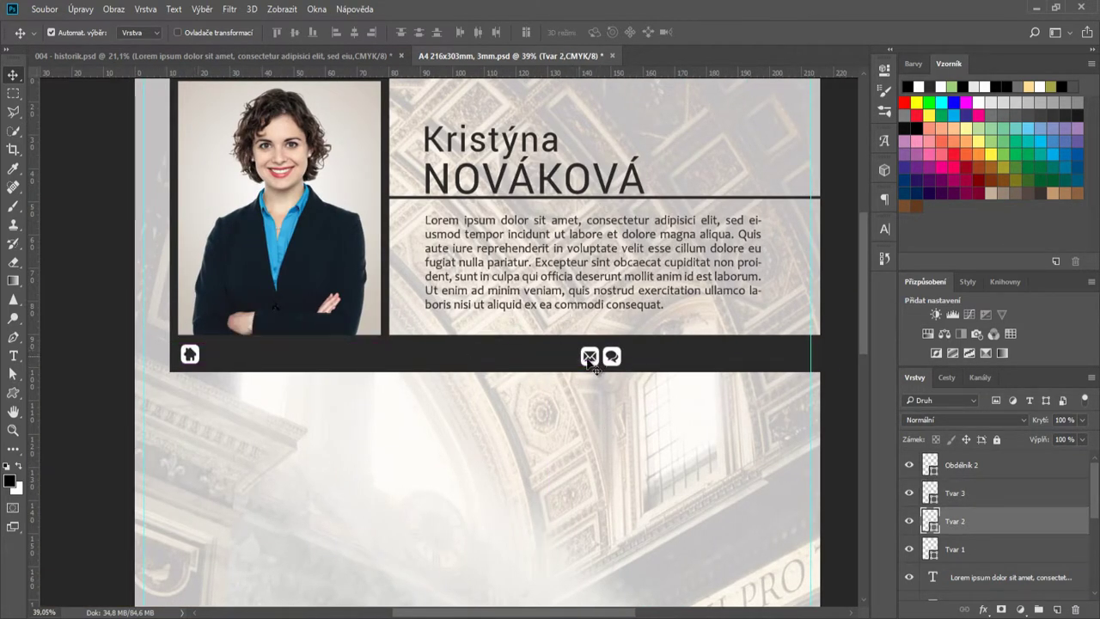
pyautogui.moveTo(611, 357)
pyautogui.mouseDown()
pyautogui.moveTo(396, 356)
pyautogui.moveTo(599, 366)
pyautogui.mouseUp()
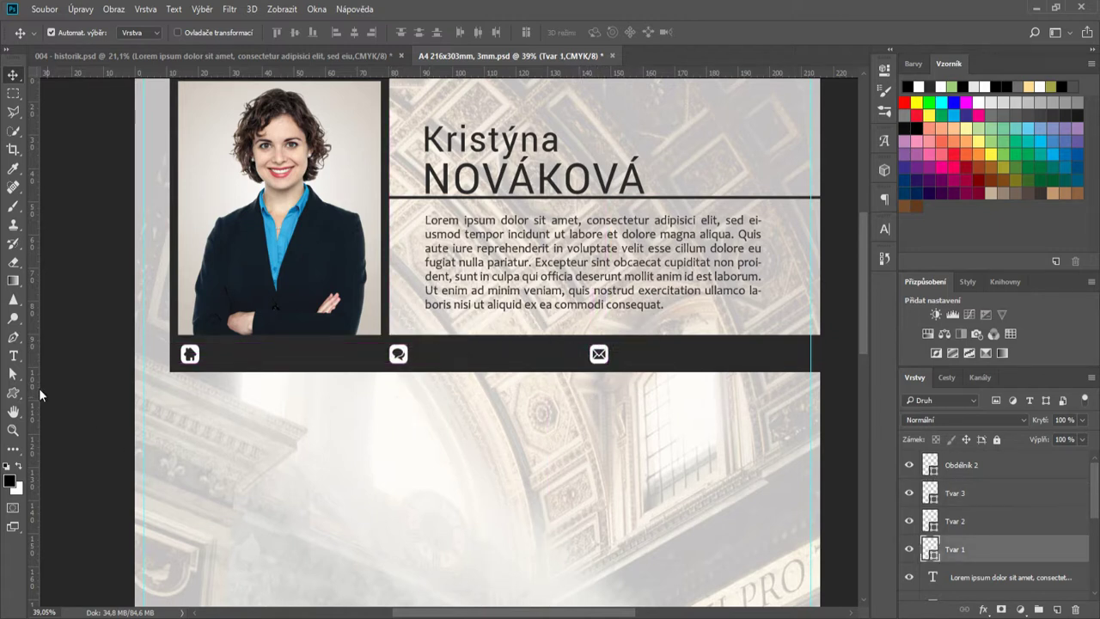
pyautogui.press('t')
pyautogui.click(220, 413)
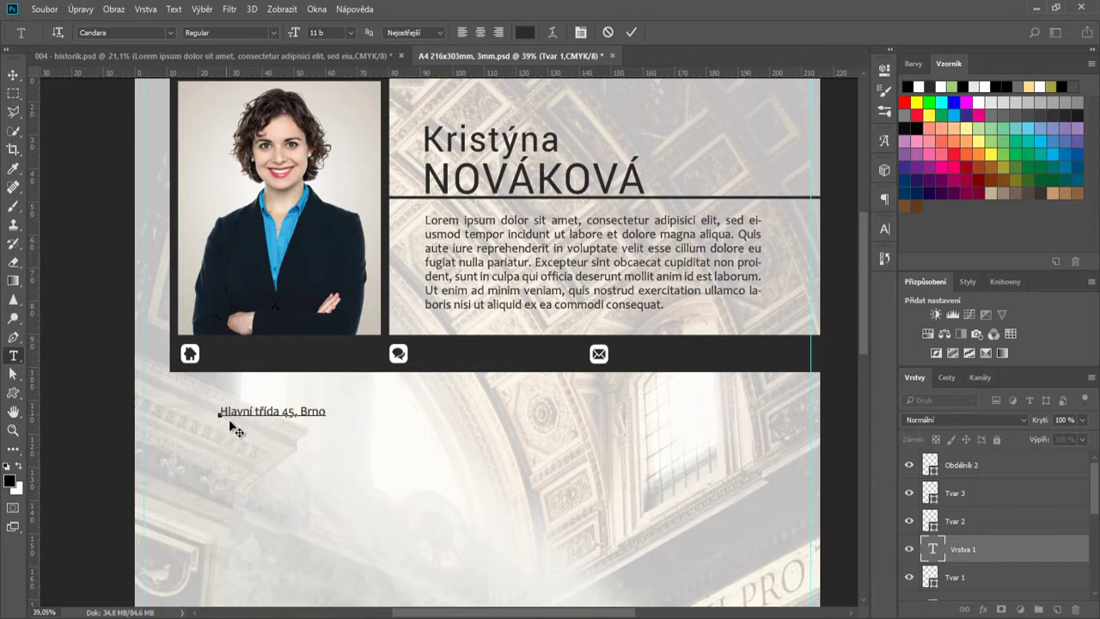
# - Make the address text white and move it into the bar beside the house icon
pyautogui.click(631, 32)
pyautogui.click(884, 228)
pyautogui.click(852, 317)
pyautogui.click(686, 212)
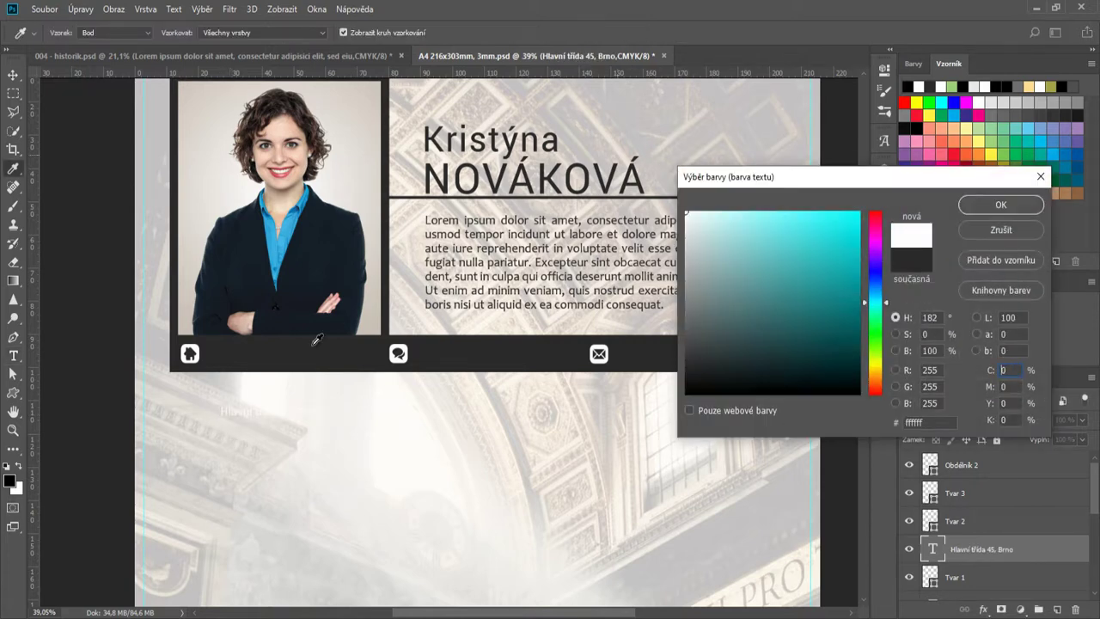
pyautogui.press('Return')
pyautogui.press('v')
pyautogui.moveTo(249, 422); pyautogui.dragTo(239, 357)
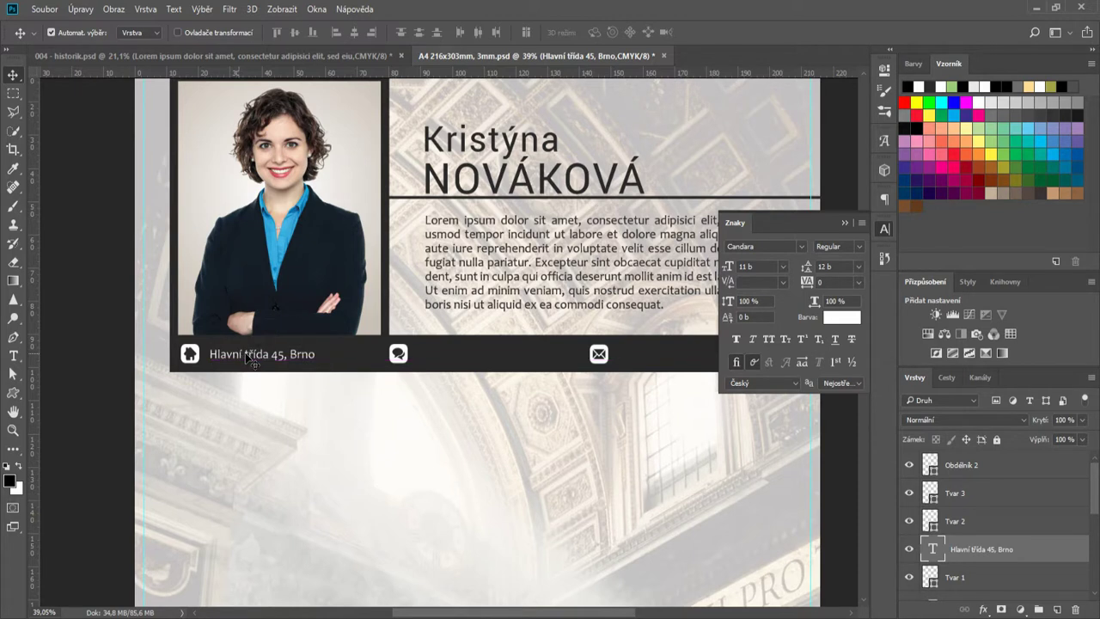
# - Duplicate the address beside the speech bubble and replace it with the phone number
pyautogui.moveTo(397, 359); pyautogui.dragTo(363, 359)
pyautogui.moveTo(299, 369); pyautogui.dragTo(474, 370)
pyautogui.doubleClick(933, 549)
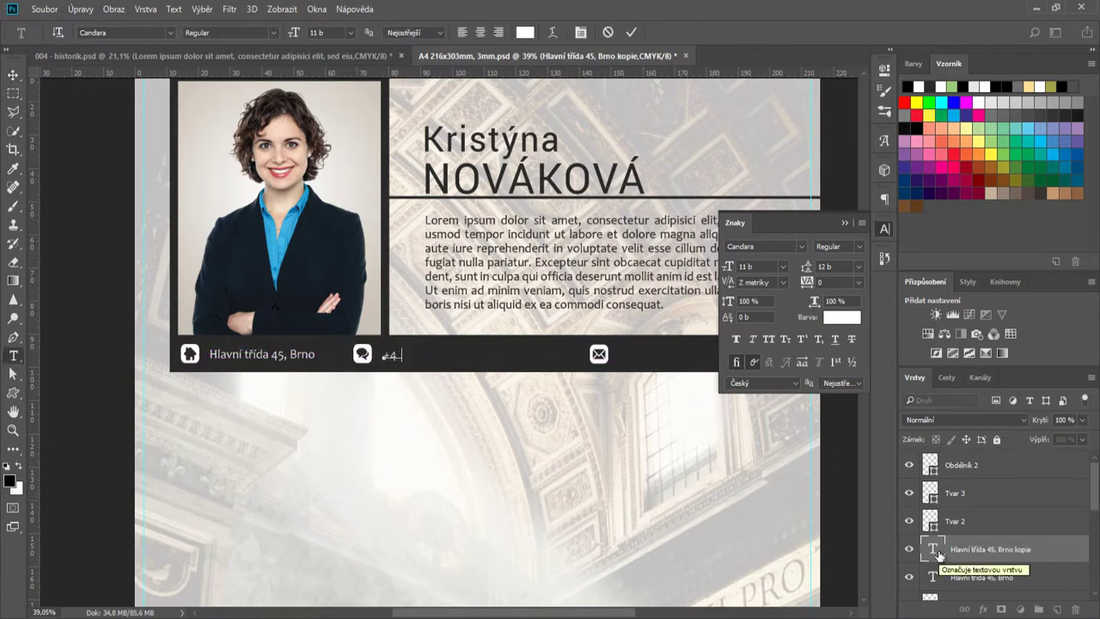
pyautogui.click(630, 33)
# - Shift the envelope left, then duplicate the phone text beside it and replace it with the e-mail address
pyautogui.press('v')
pyautogui.moveTo(593, 367); pyautogui.dragTo(510, 367)
pyautogui.click(430, 361)
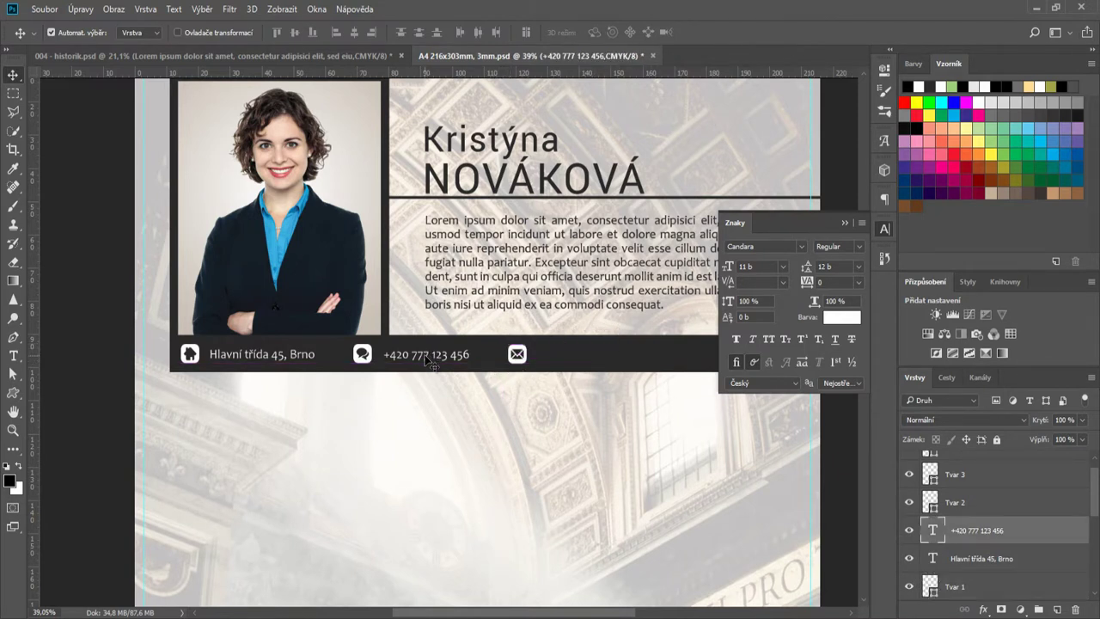
pyautogui.moveTo(427, 361); pyautogui.dragTo(582, 361)
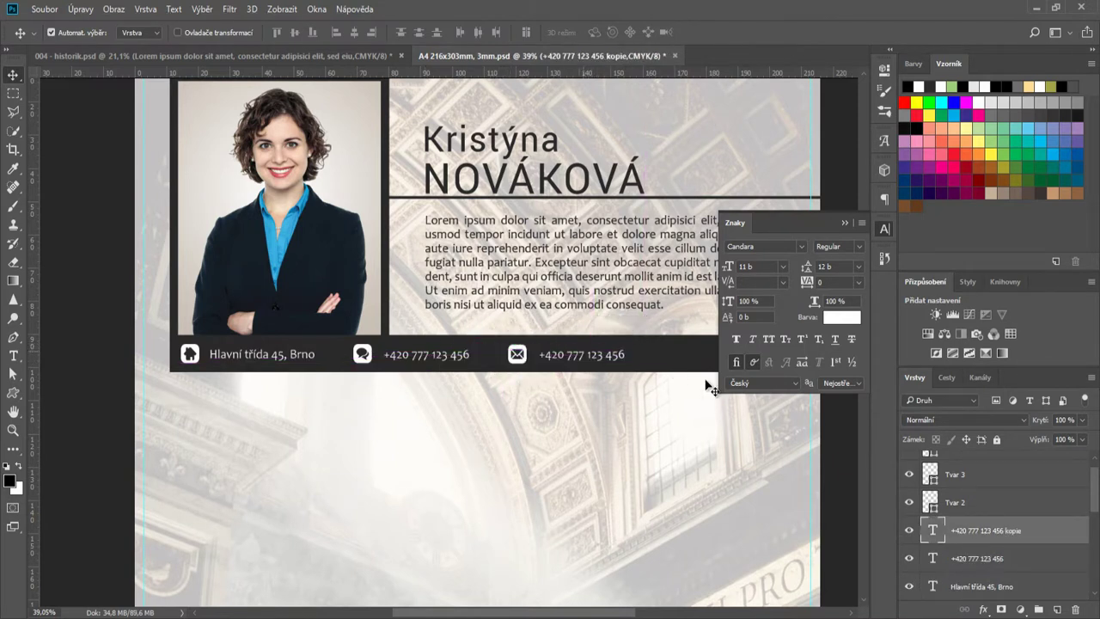
pyautogui.doubleClick(932, 530)
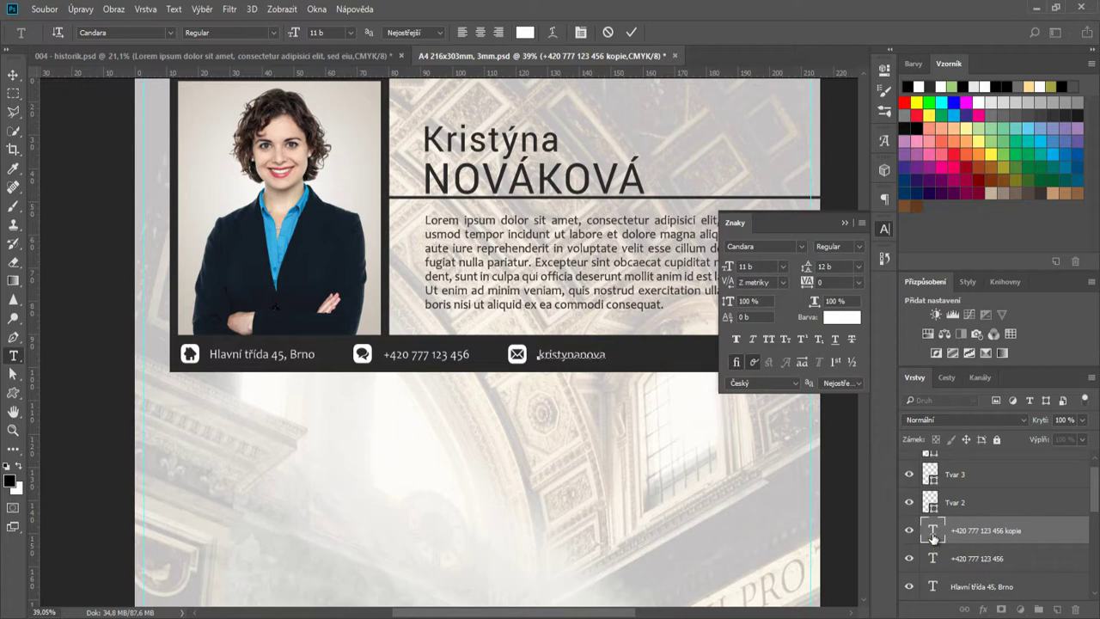
pyautogui.click(634, 34)
pyautogui.press('v')
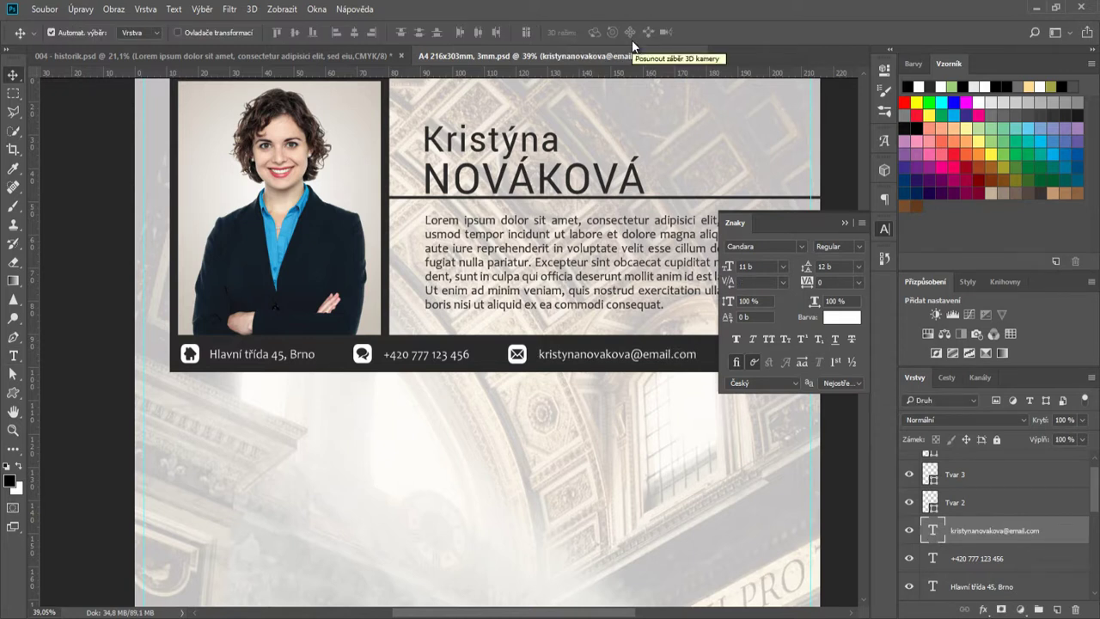
# - Set the e-mail, phone number and address texts to 12 b
pyautogui.click(782, 267)
pyautogui.click(772, 384)
pyautogui.click(844, 223)
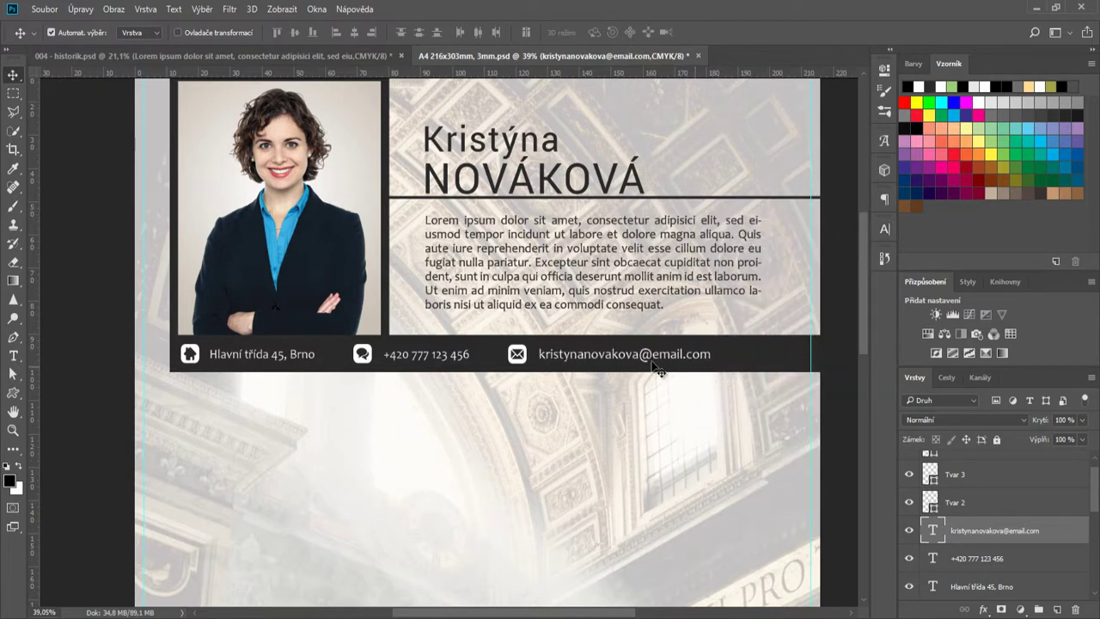
pyautogui.click(435, 373)
pyautogui.click(884, 229)
pyautogui.click(781, 266)
pyautogui.click(772, 384)
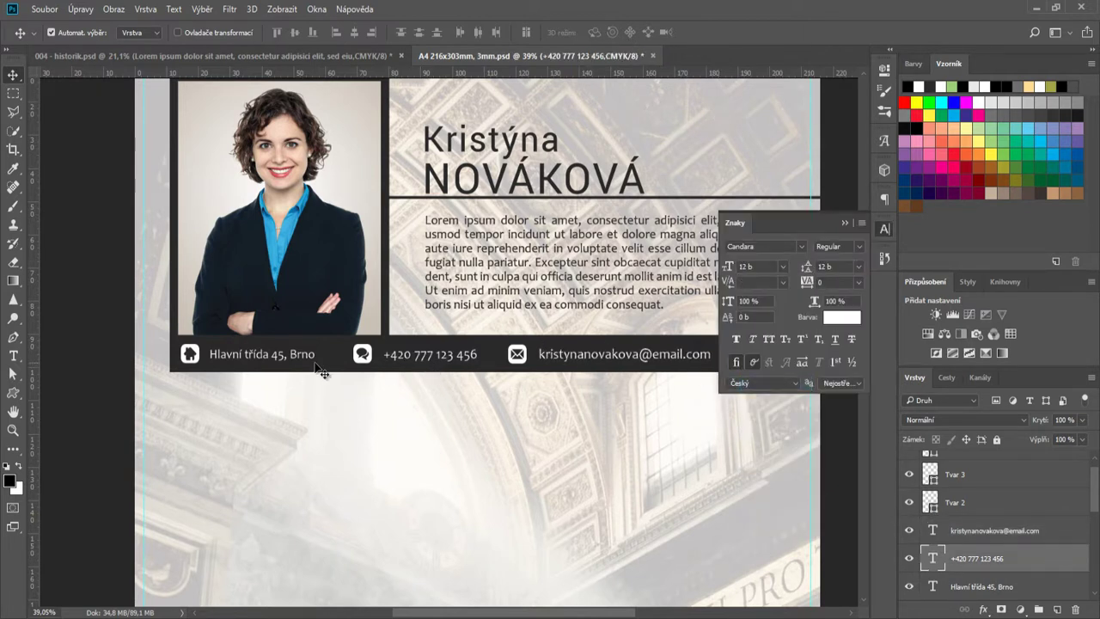
pyautogui.click(283, 354)
pyautogui.click(782, 266)
pyautogui.click(771, 384)
pyautogui.click(858, 282)
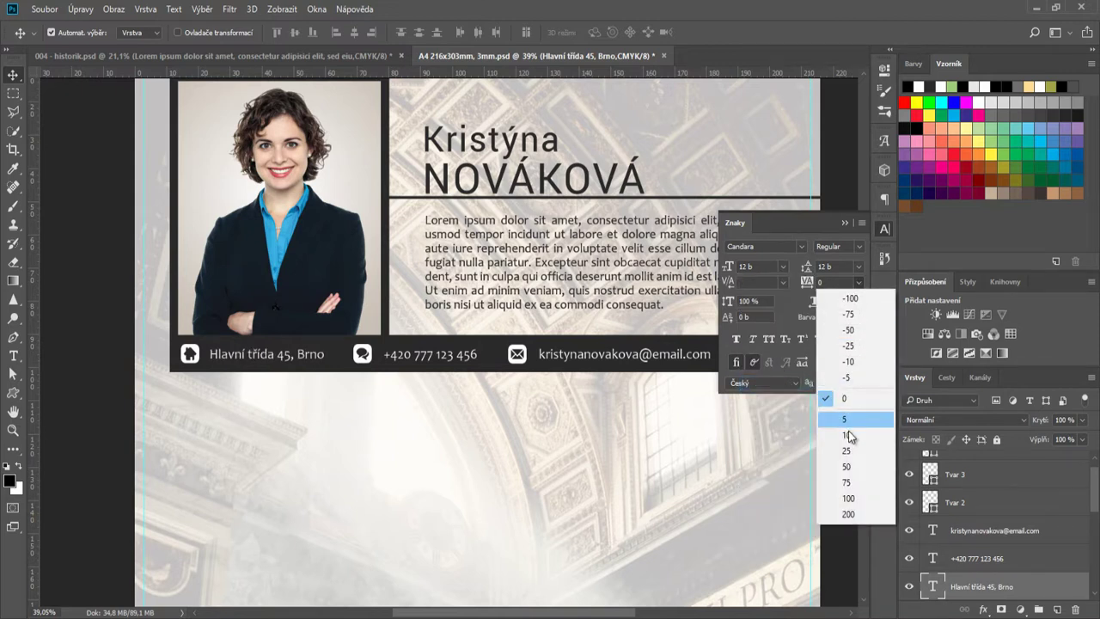
# - Widen the letter spacing of the address, phone and e-mail texts to 25
pyautogui.click(855, 448)
pyautogui.click(429, 354)
pyautogui.click(858, 282)
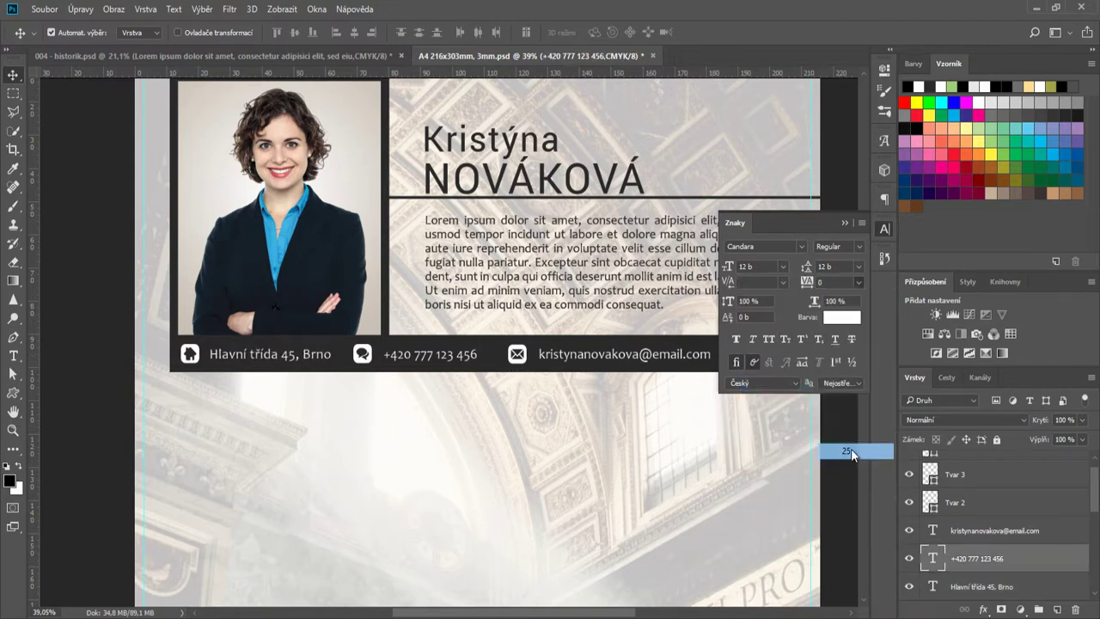
pyautogui.click(855, 448)
pyautogui.click(653, 354)
pyautogui.click(858, 281)
pyautogui.click(855, 448)
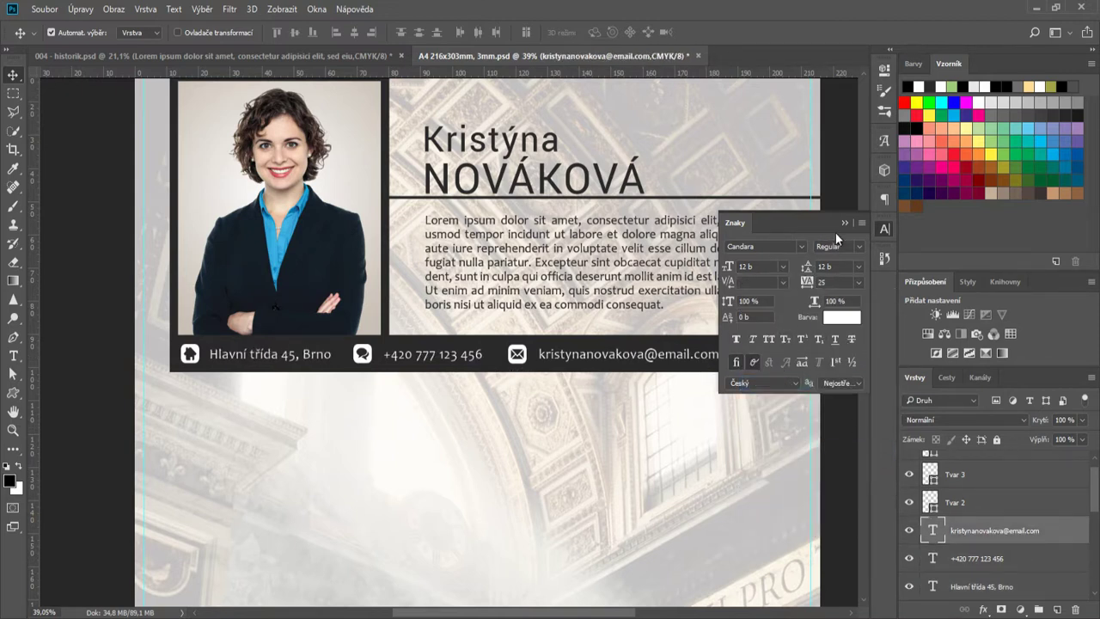
pyautogui.click(884, 228)
# - Shift the e-mail and phone texts right, moving the envelope and phone icons to match
pyautogui.moveTo(653, 355); pyautogui.dragTo(671, 354)
pyautogui.moveTo(517, 354); pyautogui.dragTo(534, 354)
pyautogui.moveTo(422, 357); pyautogui.dragTo(437, 357)
pyautogui.moveTo(368, 355); pyautogui.dragTo(387, 354)
# - Draw a thin dark vertical rectangle from the contact bar down to the bottom bar
pyautogui.scroll(-2, 444, 404)
pyautogui.scroll(-2, 447, 437)
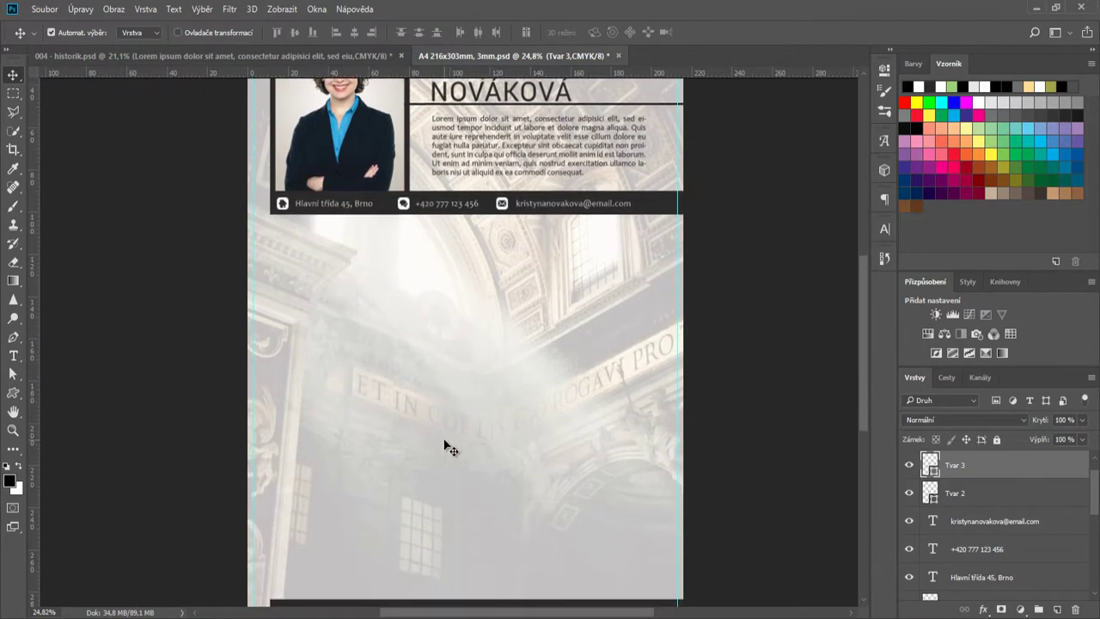
pyautogui.scroll(-1, 445, 438)
pyautogui.rightClick(13, 393)
pyautogui.click(112, 393)
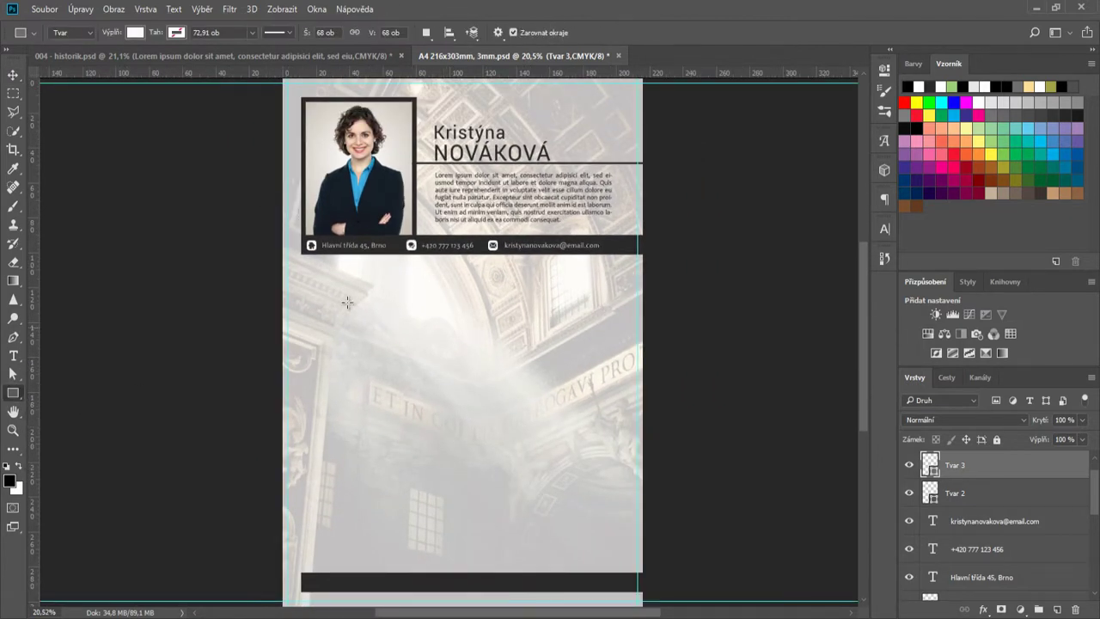
pyautogui.moveTo(372, 247); pyautogui.dragTo(373, 574)
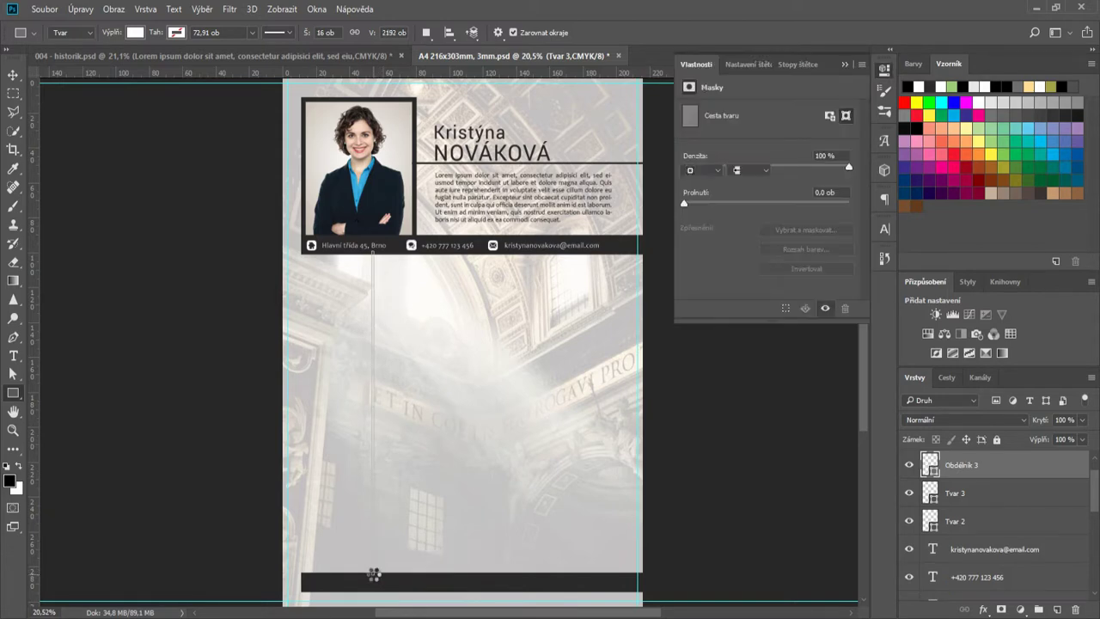
pyautogui.doubleClick(930, 465)
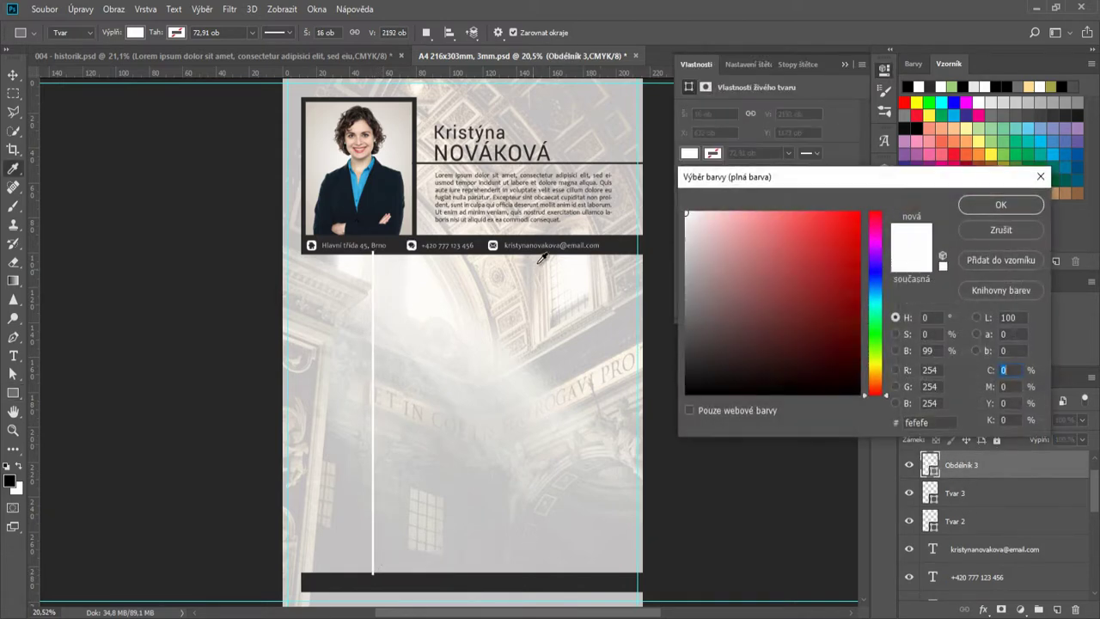
pyautogui.click(1029, 205)
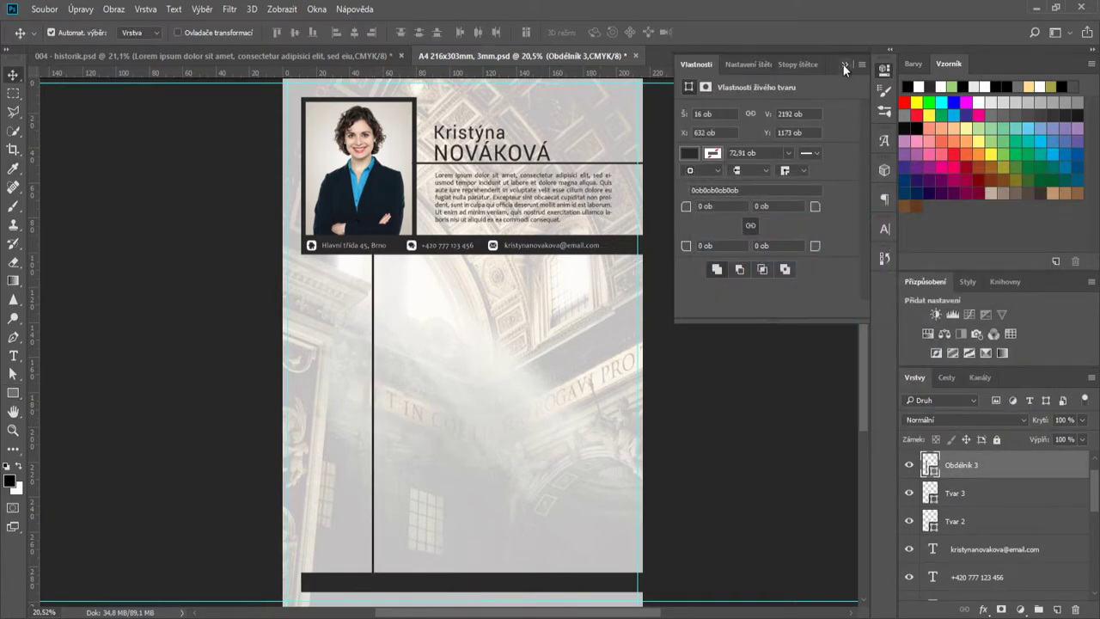
pyautogui.click(845, 66)
# - Add a horizontal guide near the page bottom and copy the bottom dark bar up to it
pyautogui.scroll(-1, 343, 569)
pyautogui.scroll(8, 348, 567)
pyautogui.scroll(-5, 472, 530)
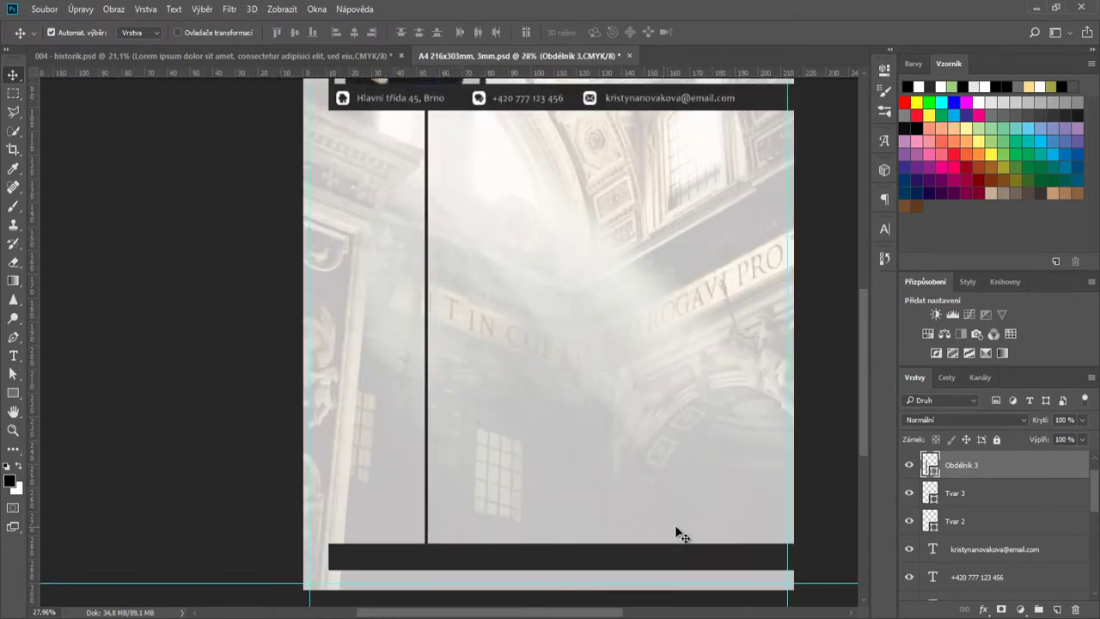
pyautogui.scroll(1, 764, 450)
pyautogui.scroll(-3, 293, 189)
pyautogui.moveTo(275, 73); pyautogui.dragTo(278, 472)
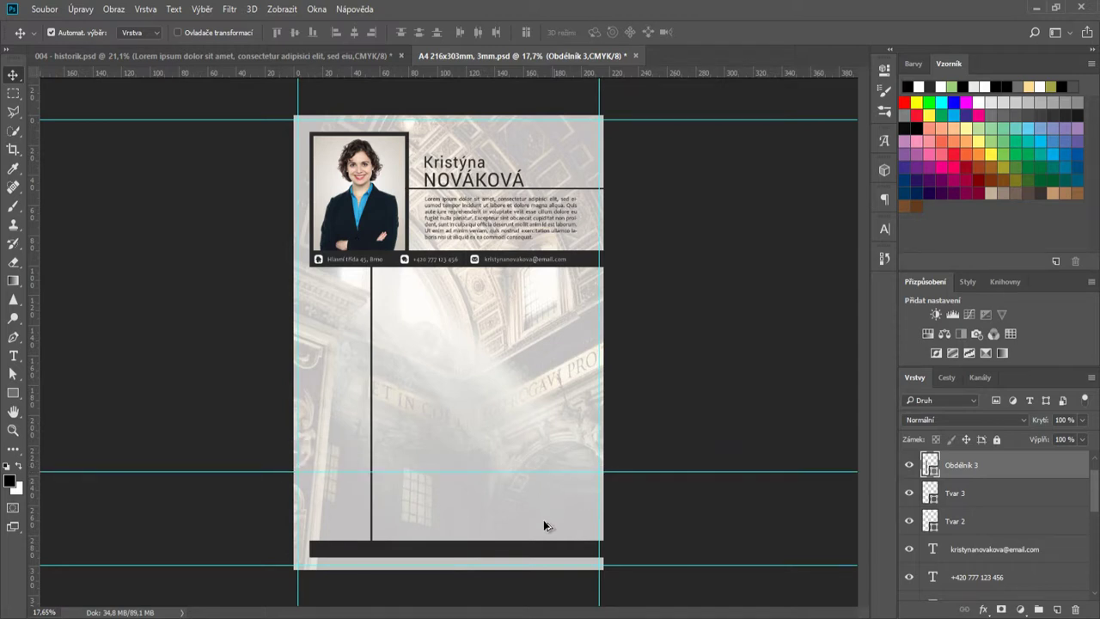
pyautogui.scroll(3, 544, 524)
pyautogui.scroll(-1, 538, 539)
pyautogui.moveTo(536, 558); pyautogui.dragTo(431, 464)
# - Make the copied bar thinner and shorter, shorten the left piece to about 53 mm, leaving a small gap
pyautogui.hotkey('ctrl', 't')
pyautogui.moveTo(191, 453); pyautogui.dragTo(364, 454)
pyautogui.click(606, 33)
pyautogui.hotkey('ctrl', 't')
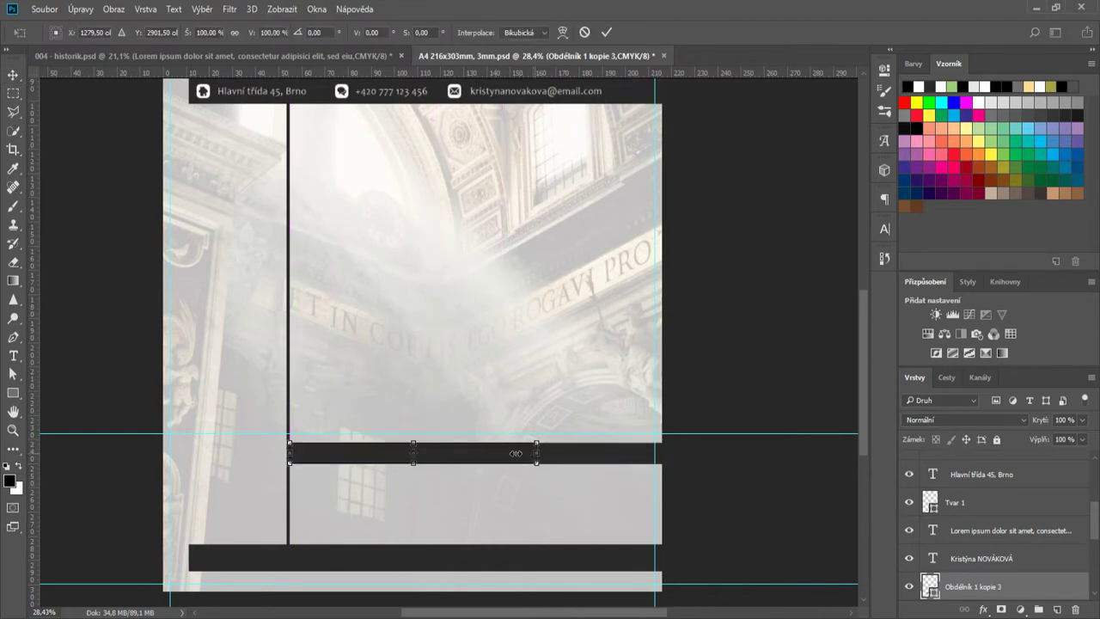
pyautogui.moveTo(537, 453); pyautogui.dragTo(401, 453)
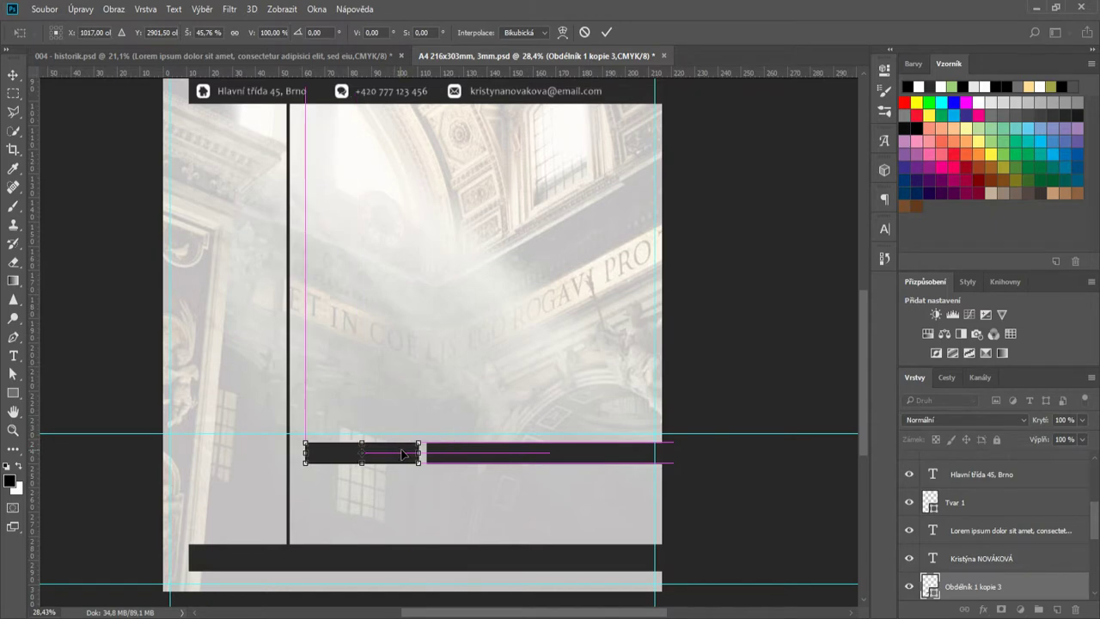
pyautogui.click(606, 32)
pyautogui.scroll(2, 363, 535)
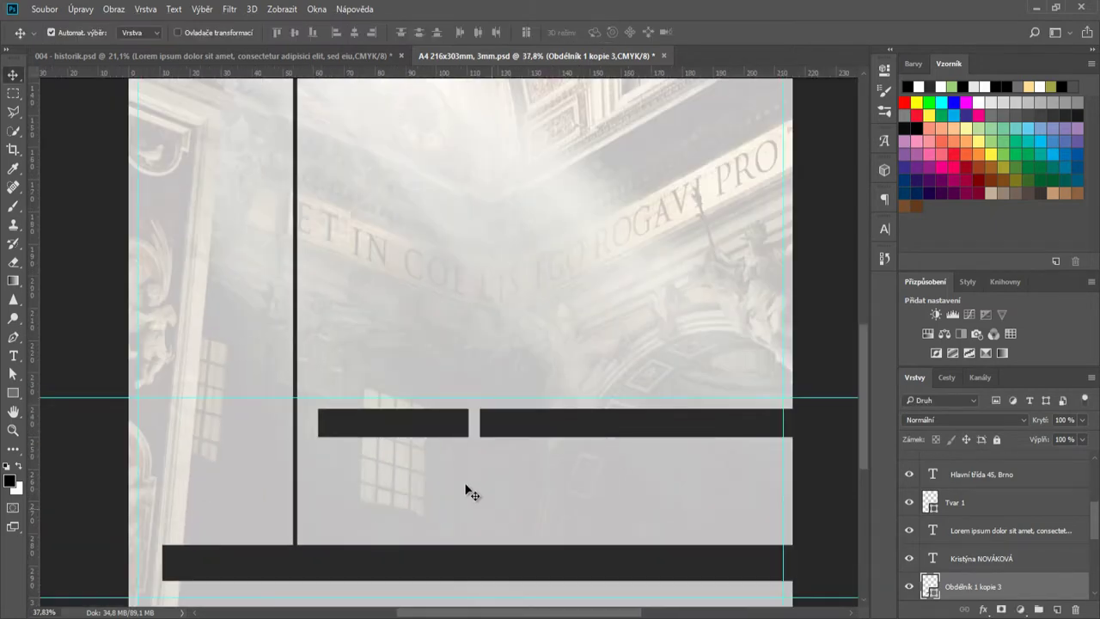
pyautogui.moveTo(436, 426); pyautogui.dragTo(519, 425)
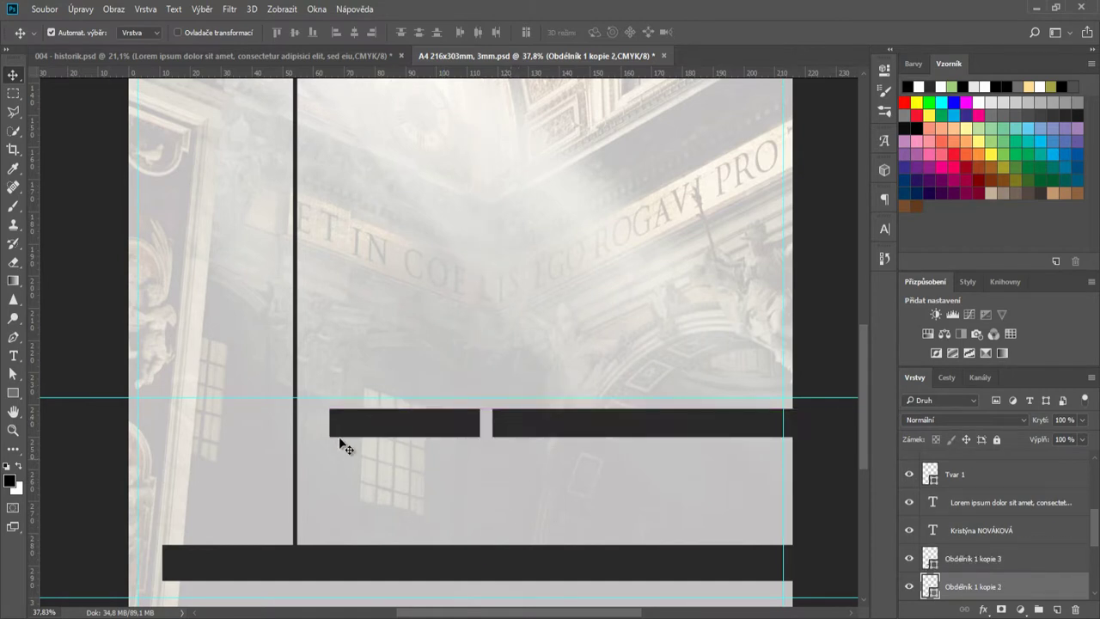
# - Add a vertical guide and copy the phone-number text into the left bar
pyautogui.scroll(-3, 427, 421)
pyautogui.moveTo(34, 328); pyautogui.dragTo(387, 341)
pyautogui.scroll(2, 427, 567)
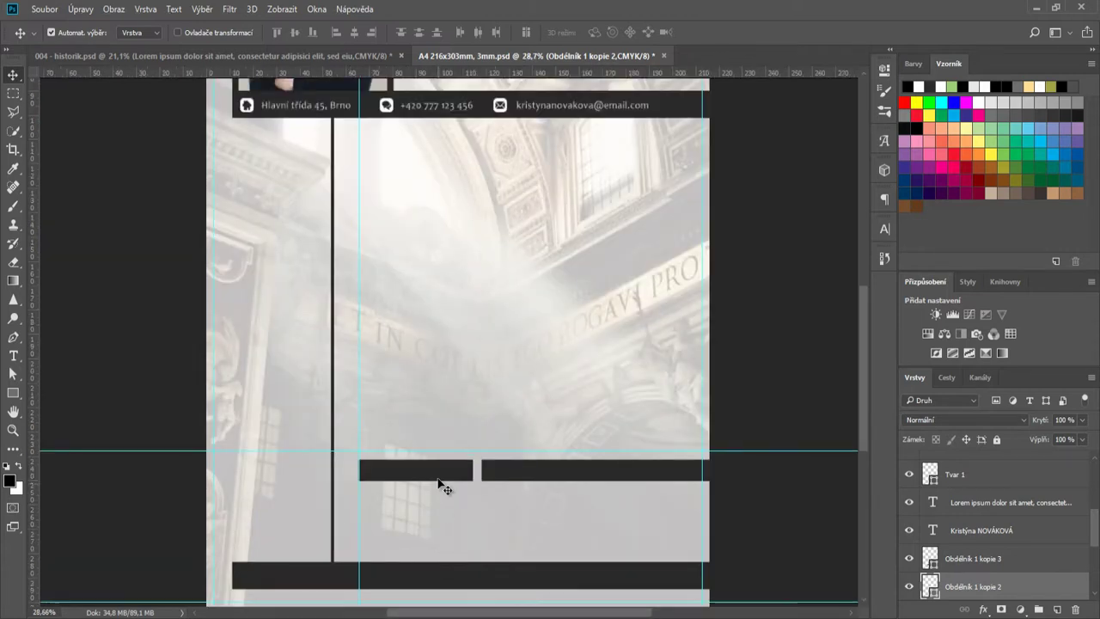
pyautogui.moveTo(444, 120); pyautogui.dragTo(422, 483)
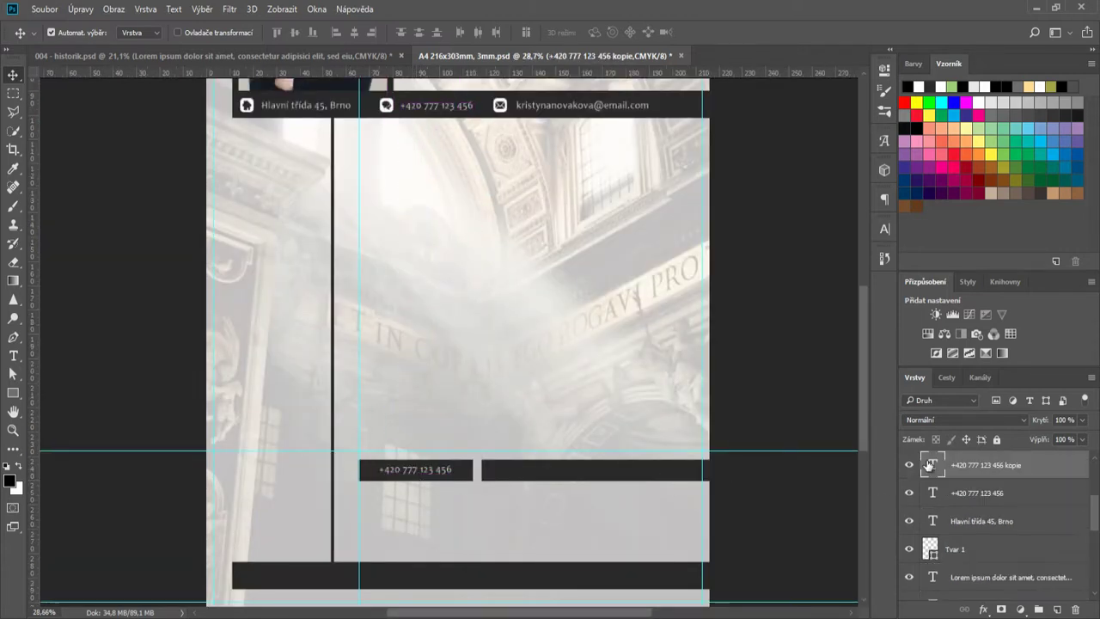
# - Retype the copied text as JAZYKY, center it in the left bar and widen its letter spacing
pyautogui.doubleClick(929, 465)
pyautogui.write('JAZYKY')
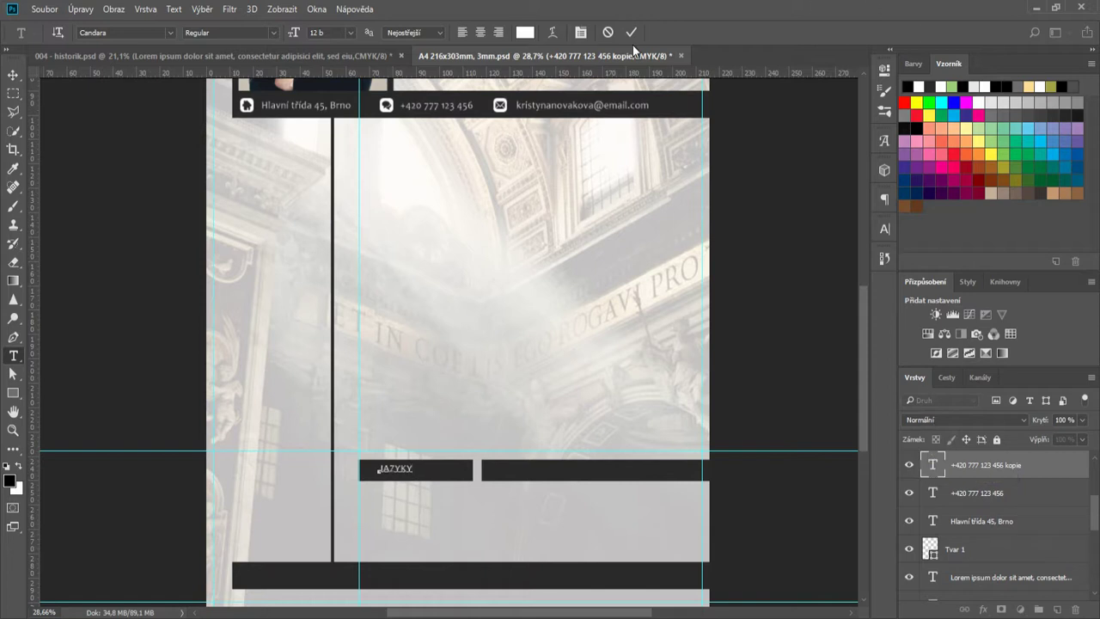
pyautogui.click(631, 33)
pyautogui.press('v')
pyautogui.moveTo(406, 474); pyautogui.dragTo(424, 478)
pyautogui.click(883, 230)
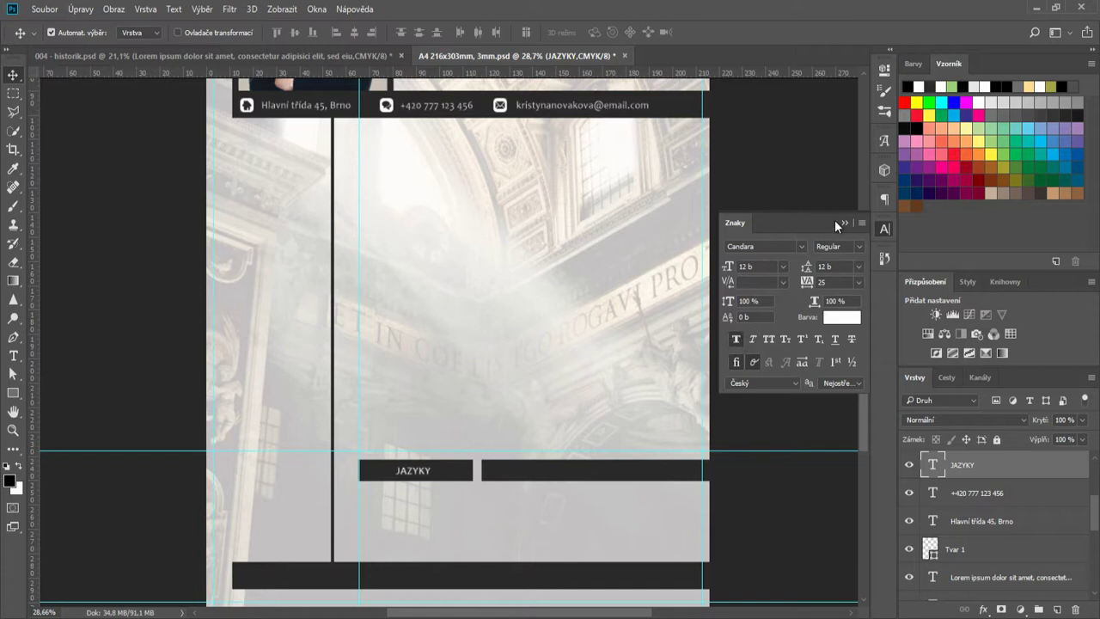
pyautogui.click(859, 282)
pyautogui.click(859, 464)
pyautogui.click(844, 223)
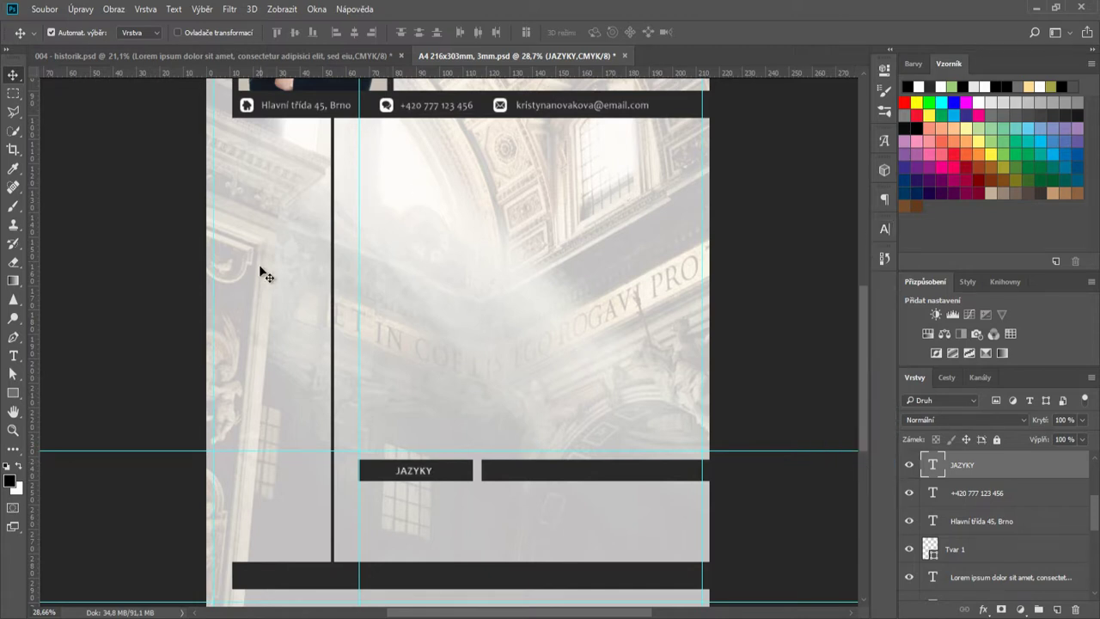
# - Copy the heading onto the right bar, retype it as ODBORNÉ DOVEDNOSTI and center it
pyautogui.scroll(3, 547, 516)
pyautogui.click(386, 456)
pyautogui.click(350, 447)
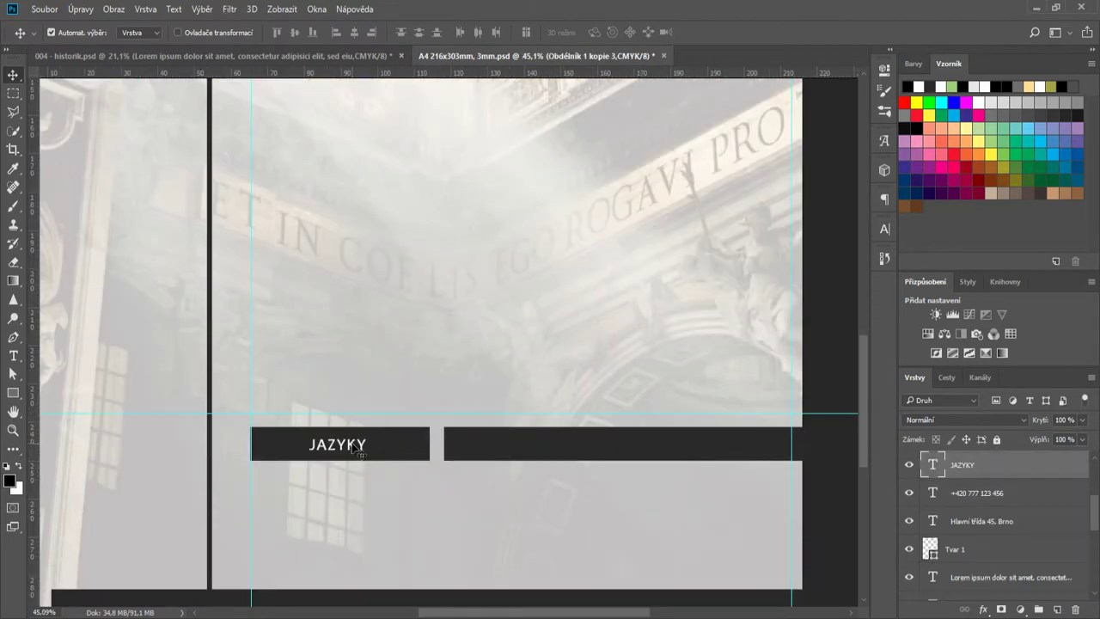
pyautogui.moveTo(350, 446); pyautogui.dragTo(615, 447)
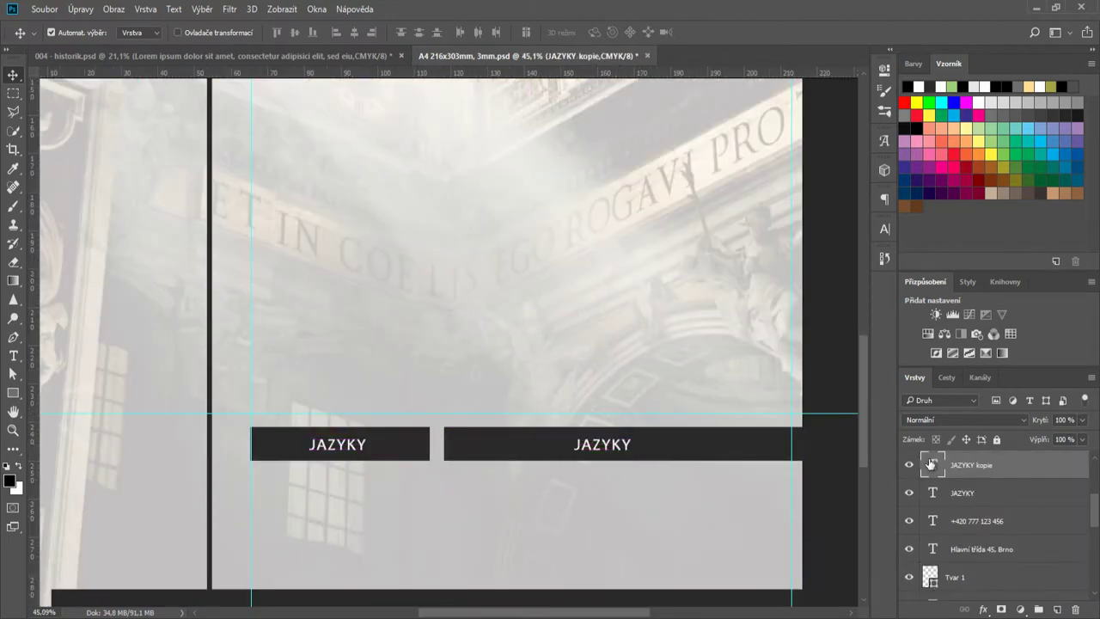
pyautogui.doubleClick(930, 464)
pyautogui.write('ODBORNÉ')
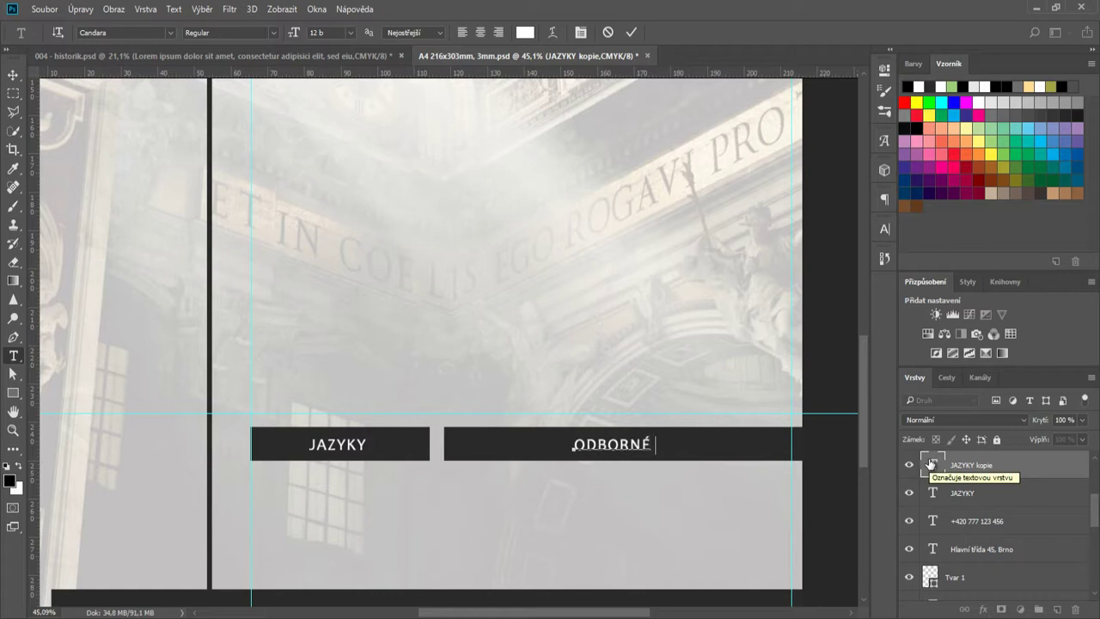
pyautogui.write(' DOVEDNOSTI')
pyautogui.click(633, 33)
pyautogui.press('v')
pyautogui.moveTo(684, 448); pyautogui.dragTo(638, 449)
pyautogui.scroll(-3, 619, 441)
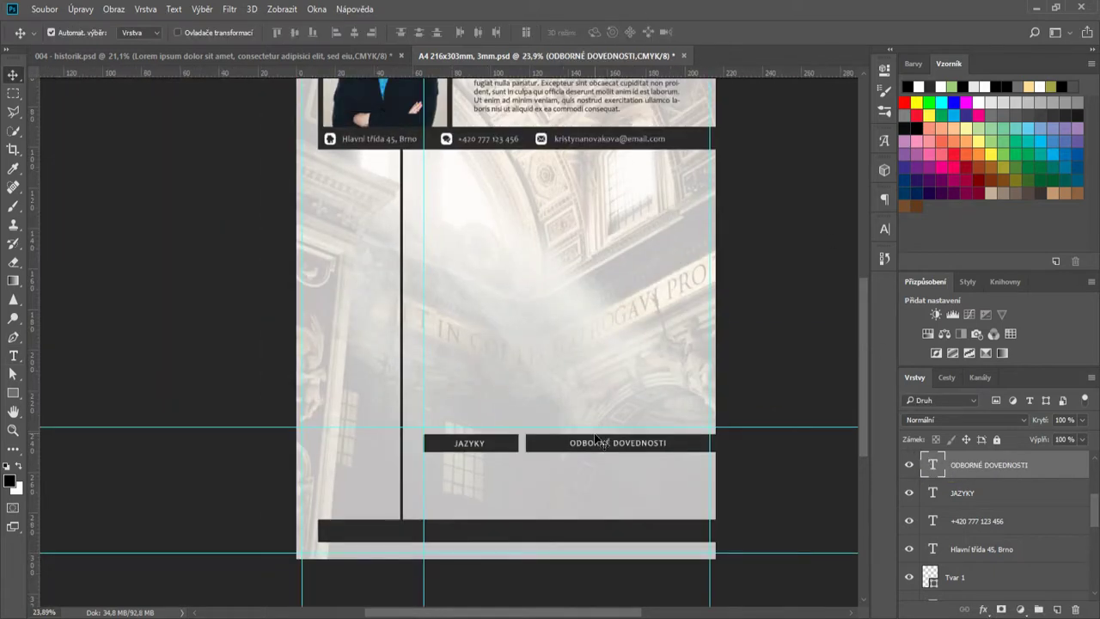
pyautogui.scroll(-1, 591, 467)
pyautogui.scroll(-2, 591, 471)
pyautogui.scroll(2, 539, 482)
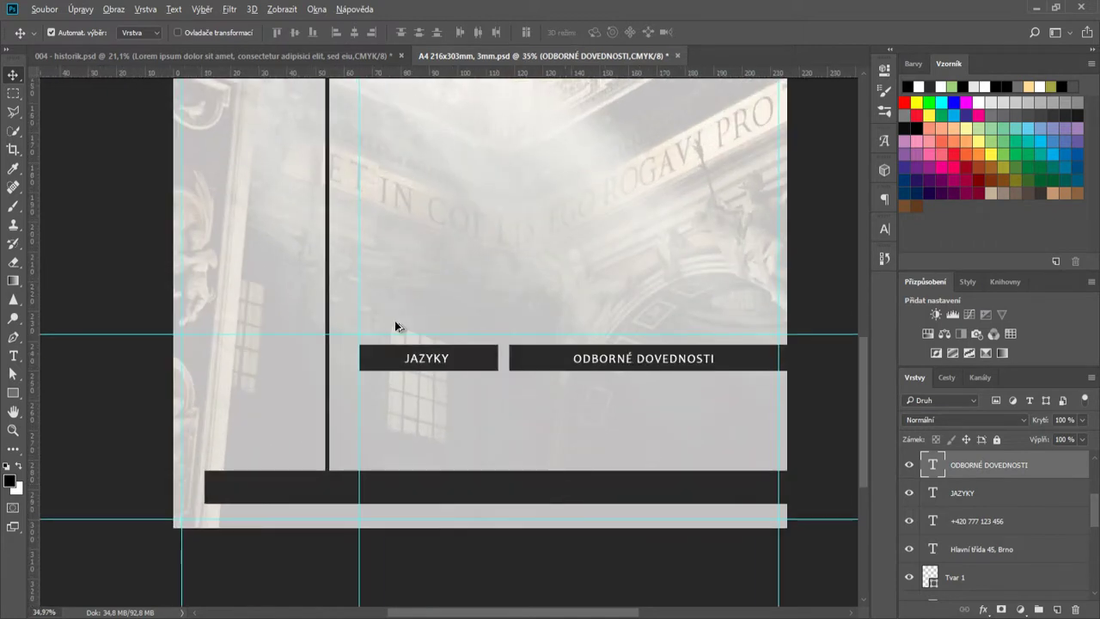
pyautogui.scroll(2, 395, 325)
pyautogui.scroll(1, 434, 415)
# - Copy the heading below the bar as the latina label and make its text dark
pyautogui.moveTo(428, 365); pyautogui.dragTo(472, 414)
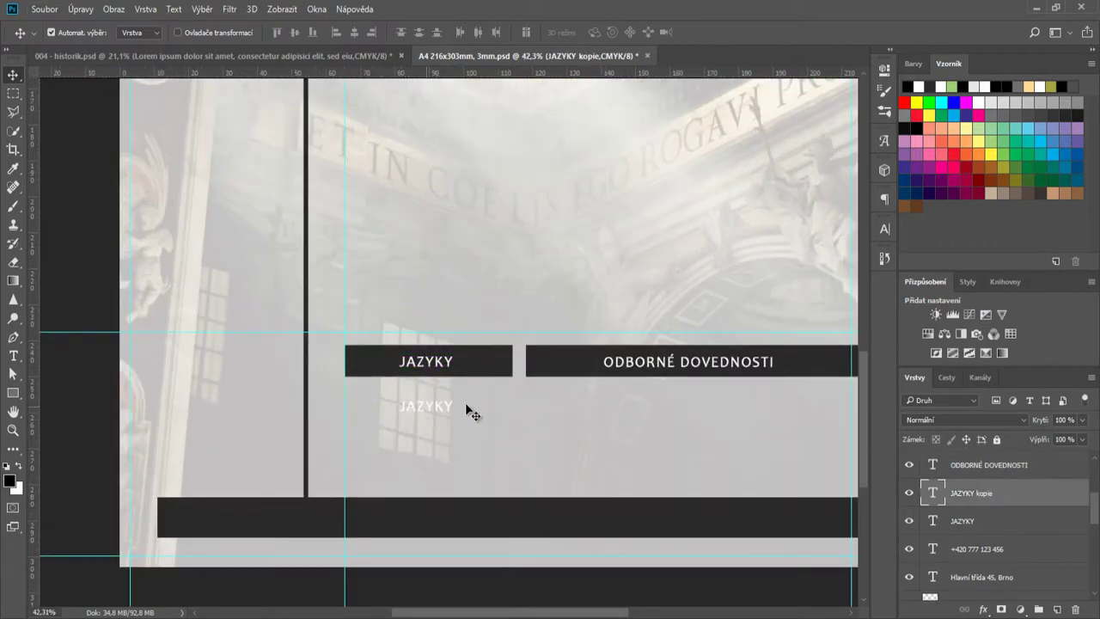
pyautogui.doubleClick(932, 493)
pyautogui.press('Left')
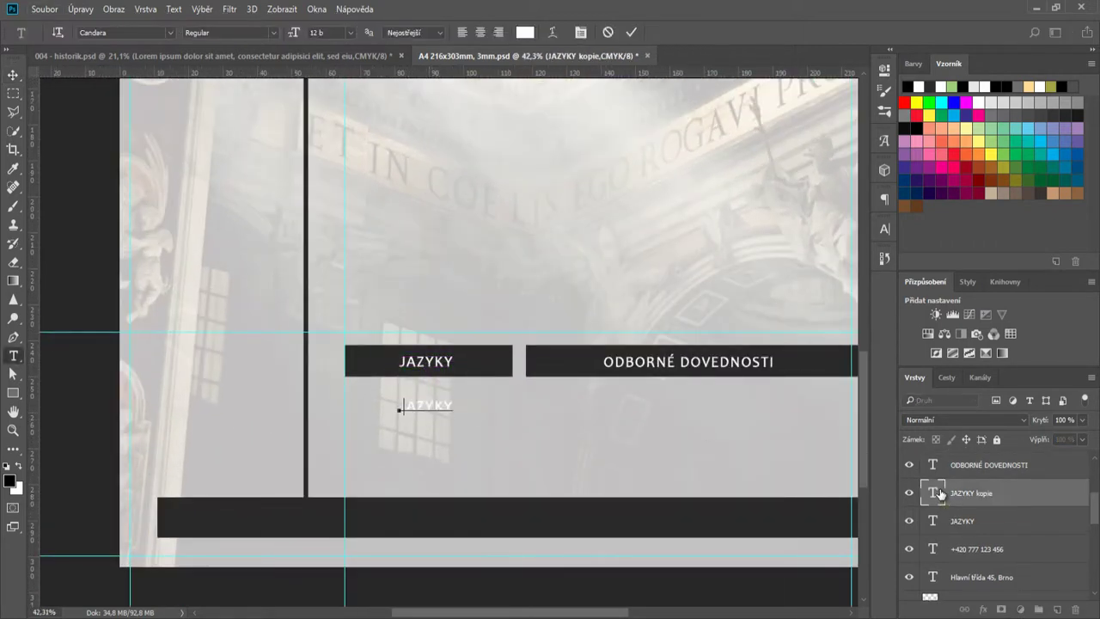
pyautogui.click(886, 228)
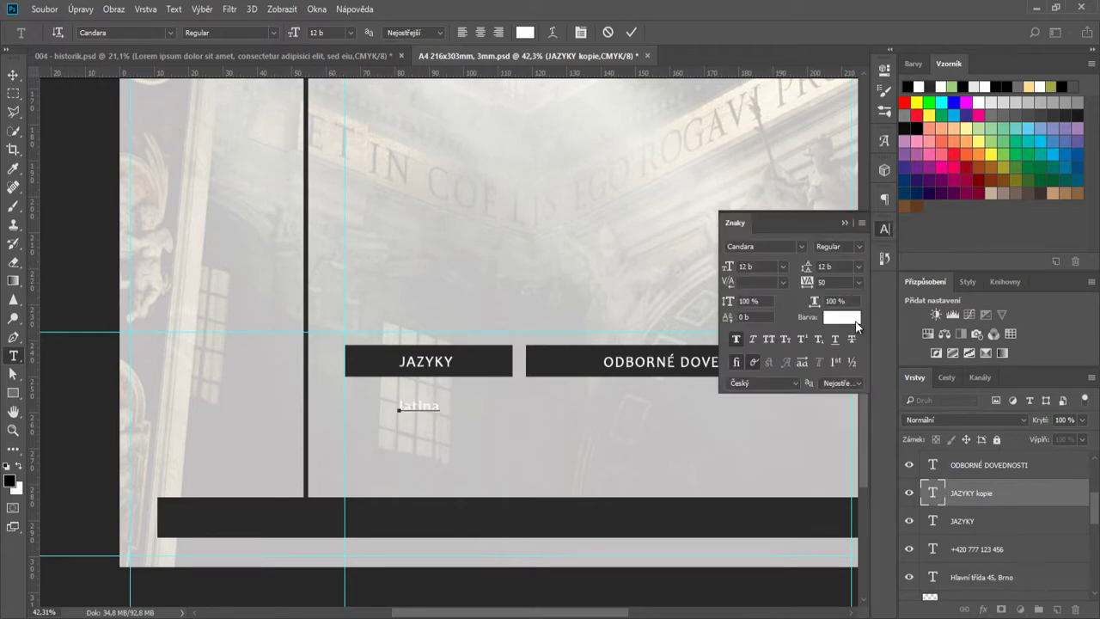
pyautogui.click(842, 316)
pyautogui.click(607, 359)
pyautogui.press('Return')
# - Set the latina label to Roboto at 10 pt
pyautogui.click(802, 247)
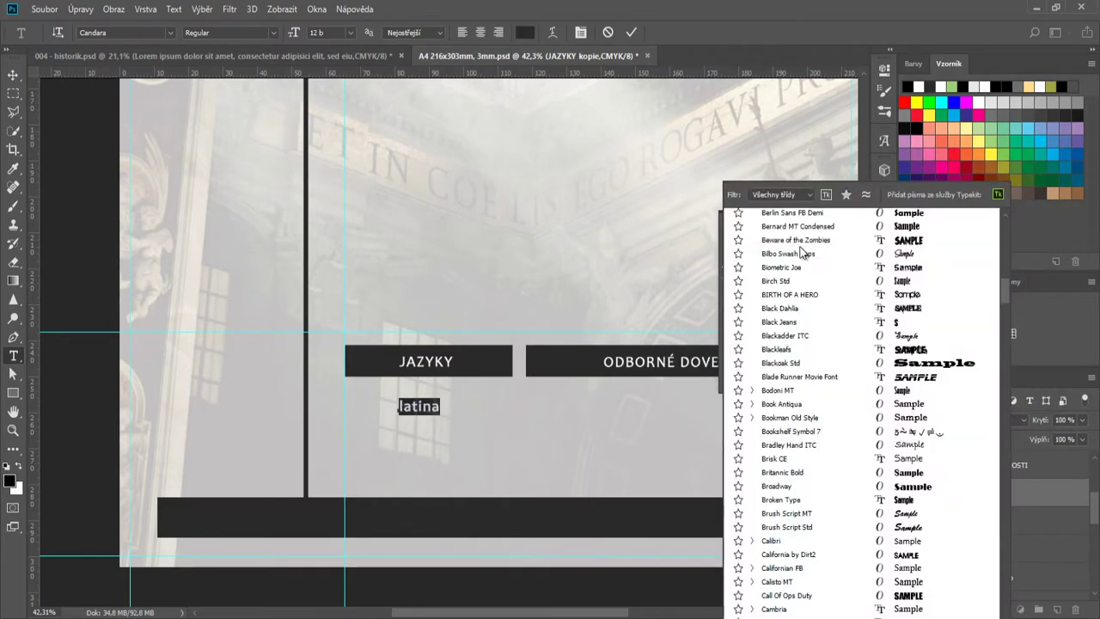
pyautogui.moveTo(1006, 247); pyautogui.dragTo(1007, 507)
pyautogui.click(785, 485)
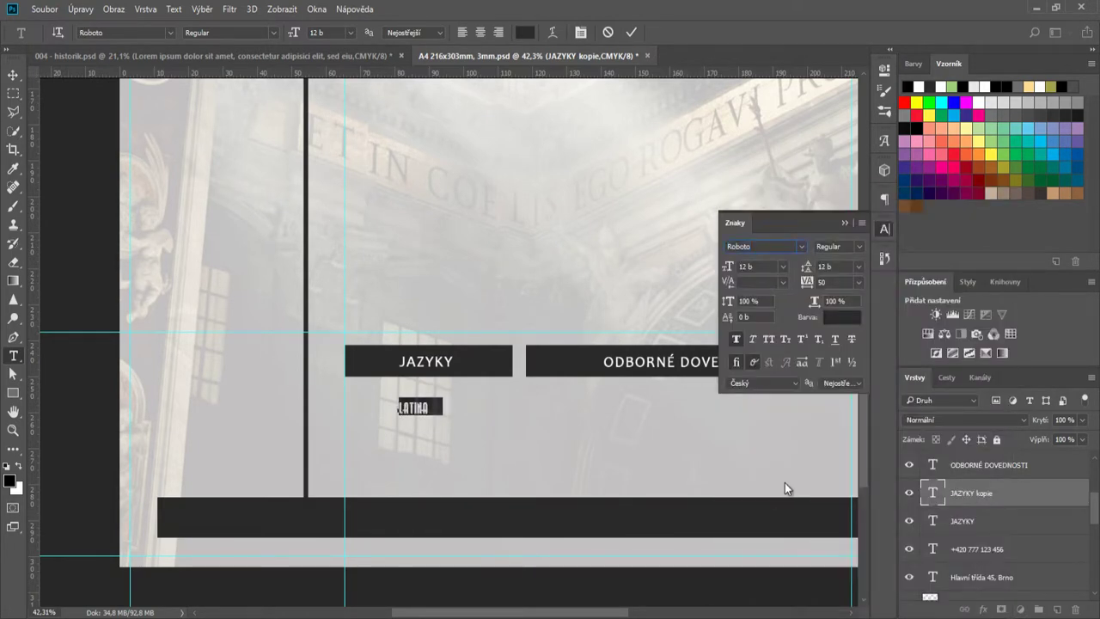
pyautogui.click(783, 266)
pyautogui.click(769, 351)
pyautogui.click(630, 31)
# - Place latina under the JAZYKY heading and add two evenly spaced copies below it
pyautogui.press('v')
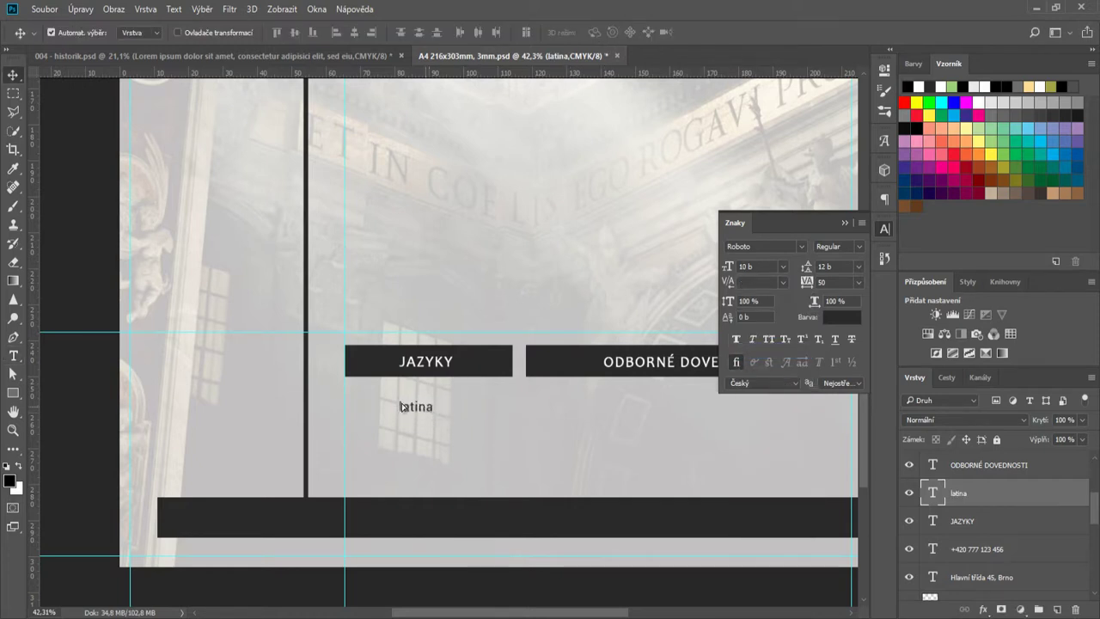
pyautogui.moveTo(432, 407); pyautogui.dragTo(372, 425)
pyautogui.moveTo(372, 424); pyautogui.dragTo(372, 464)
pyautogui.scroll(2, 395, 462)
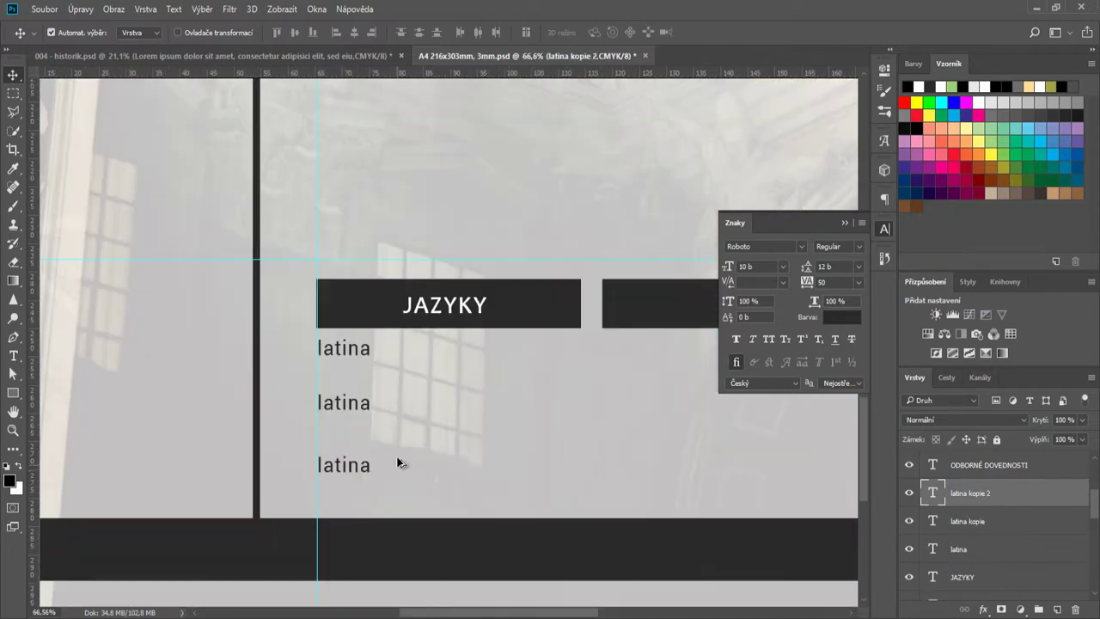
pyautogui.moveTo(365, 416); pyautogui.dragTo(443, 427)
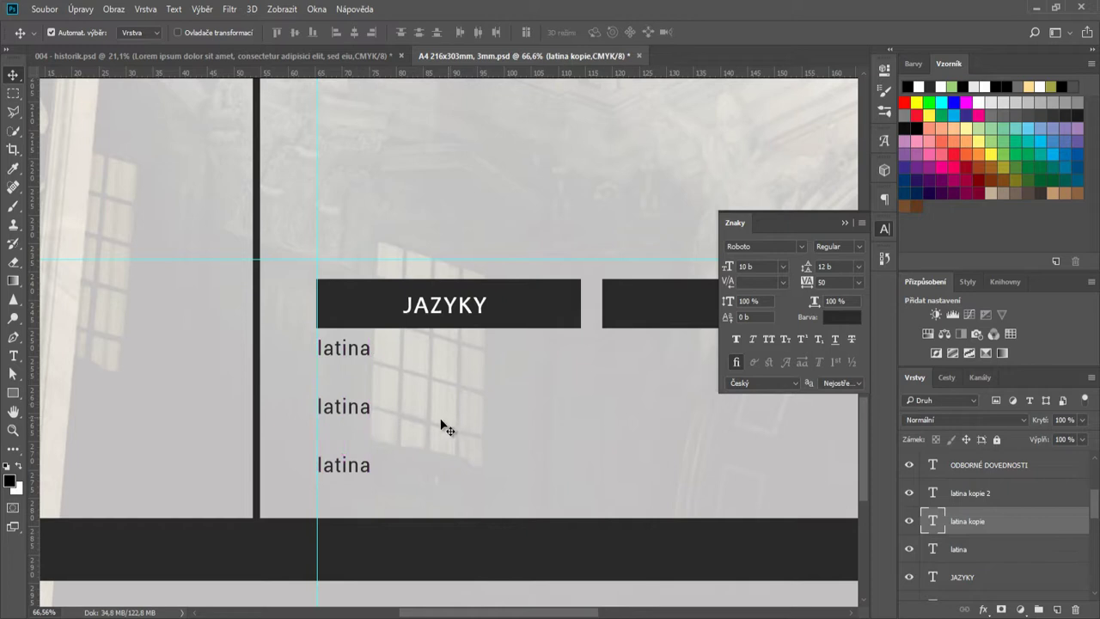
pyautogui.scroll(-2, 518, 429)
pyautogui.moveTo(538, 613); pyautogui.dragTo(552, 613)
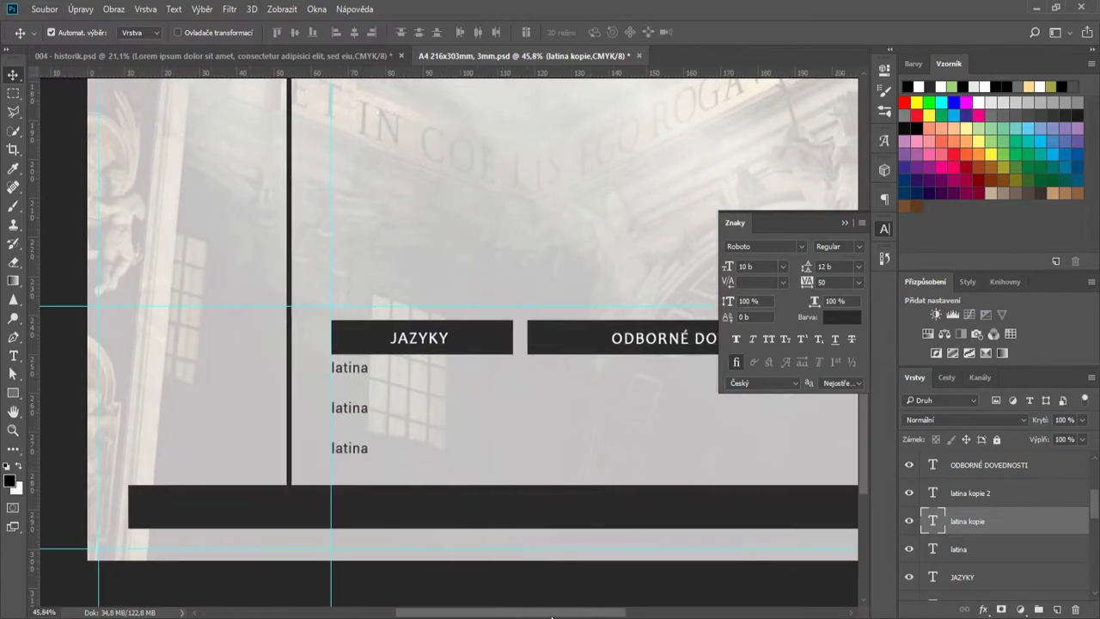
pyautogui.scroll(1, 469, 484)
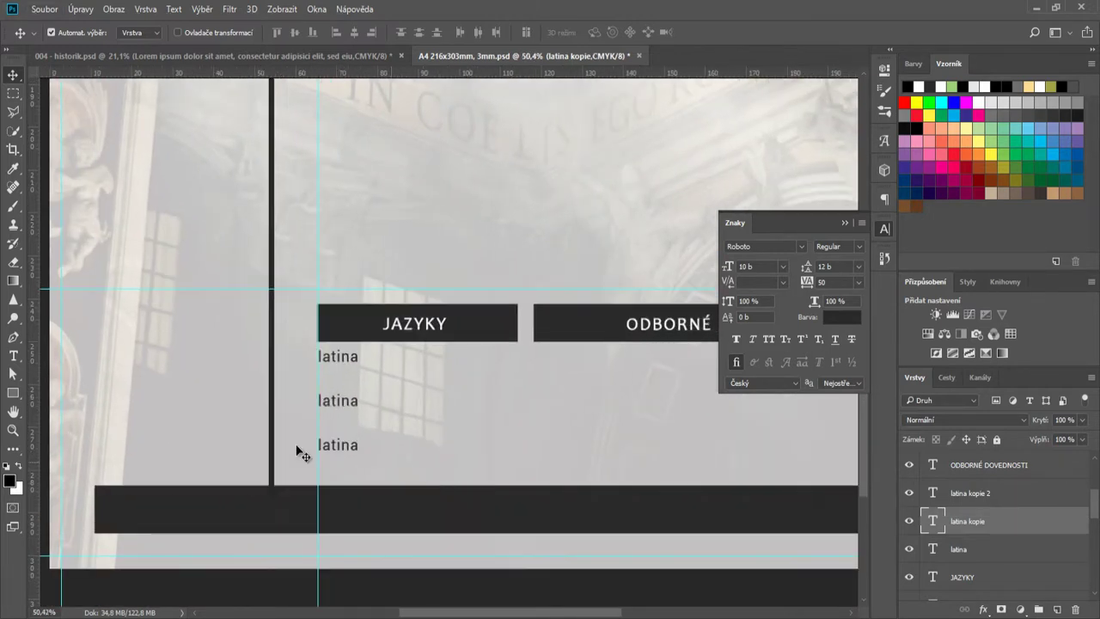
pyautogui.click(15, 393)
# - Draw a small circle below a latina label and colour it the dark bar's grey
pyautogui.click(64, 419)
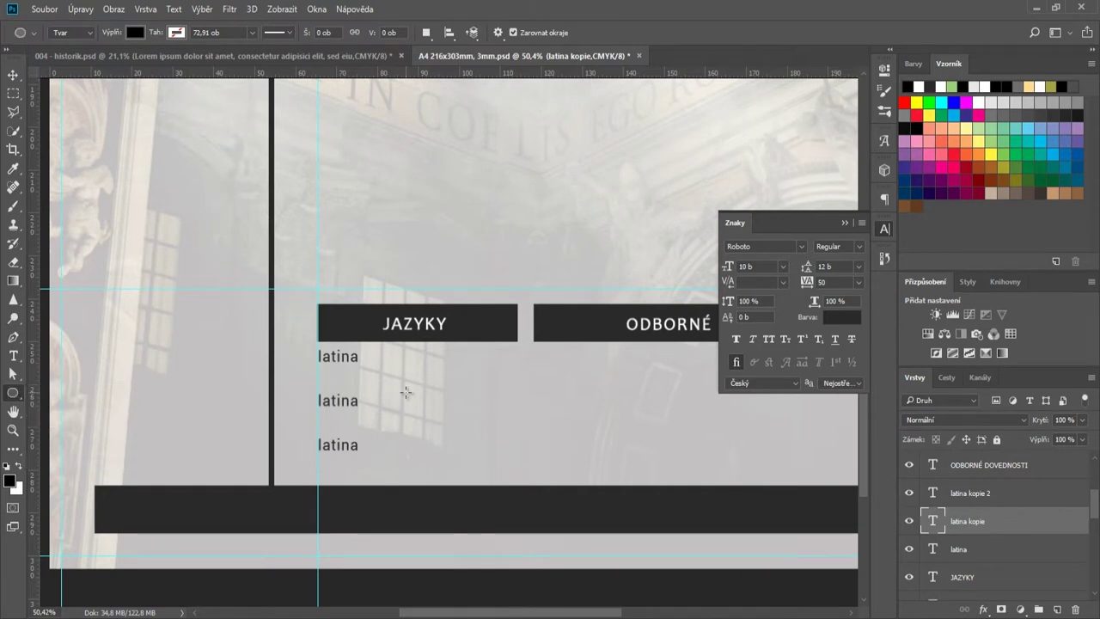
pyautogui.scroll(5, 409, 386)
pyautogui.moveTo(179, 341); pyautogui.dragTo(211, 363)
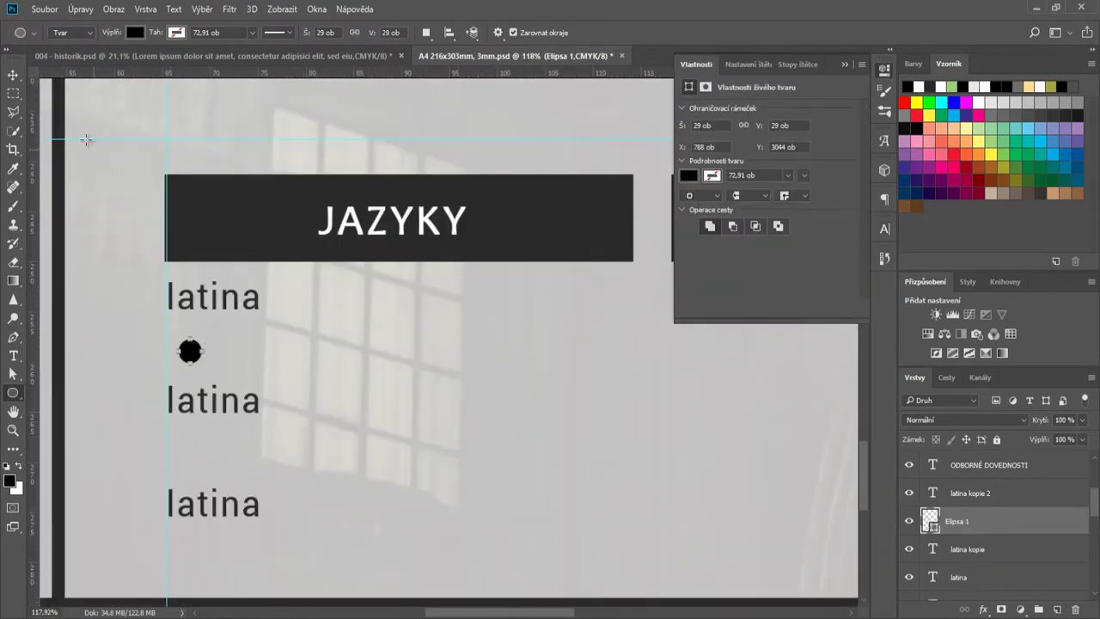
pyautogui.press('v')
pyautogui.scroll(-2, 413, 352)
pyautogui.hscroll(1, 413, 509)
pyautogui.scroll(1, 413, 509)
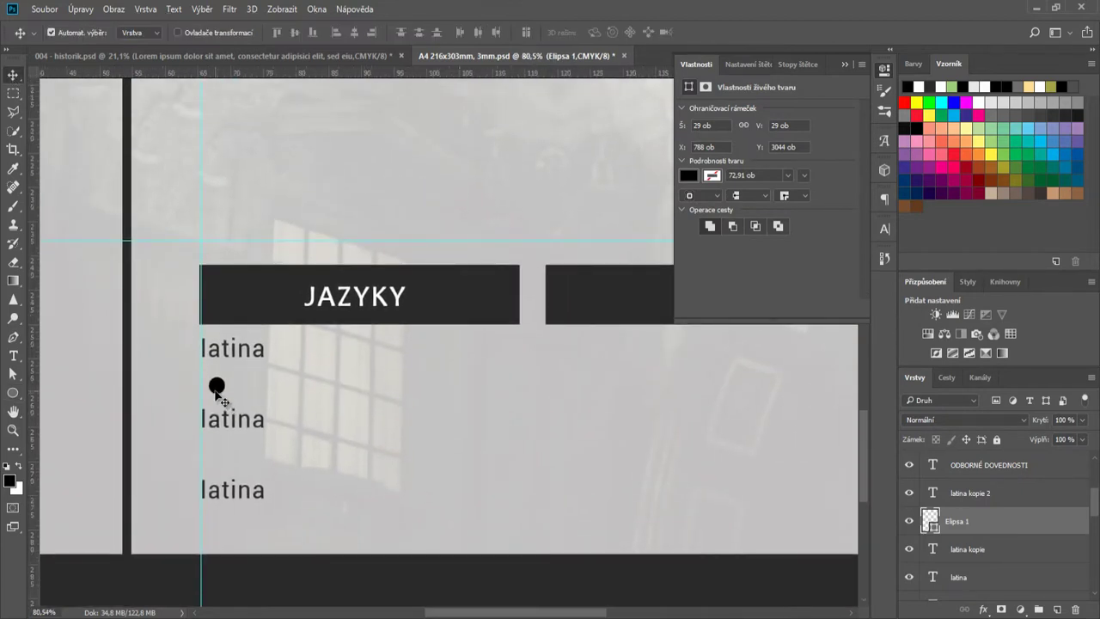
pyautogui.moveTo(215, 391); pyautogui.dragTo(209, 528)
pyautogui.doubleClick(930, 517)
pyautogui.click(496, 291)
pyautogui.click(997, 207)
# - Even out the latina label spacing and copy the circle rightward into a row of ten
pyautogui.click(234, 496)
pyautogui.moveTo(234, 496); pyautogui.dragTo(237, 506)
pyautogui.moveTo(233, 420); pyautogui.dragTo(240, 396)
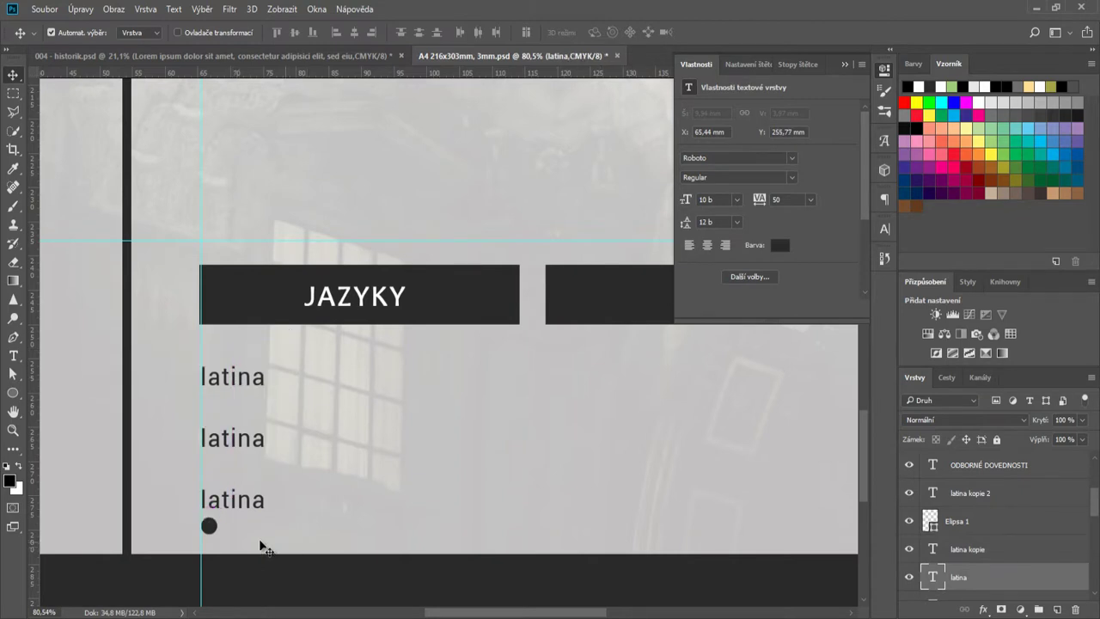
pyautogui.click(209, 528)
pyautogui.moveTo(209, 528); pyautogui.dragTo(598, 507)
# - Recolour the sixth through tenth dots white
pyautogui.scroll(3, 248, 532)
pyautogui.doubleClick(930, 520)
pyautogui.click(696, 215)
pyautogui.click(1002, 203)
pyautogui.scroll(-4, 623, 517)
pyautogui.moveTo(545, 613); pyautogui.dragTo(585, 614)
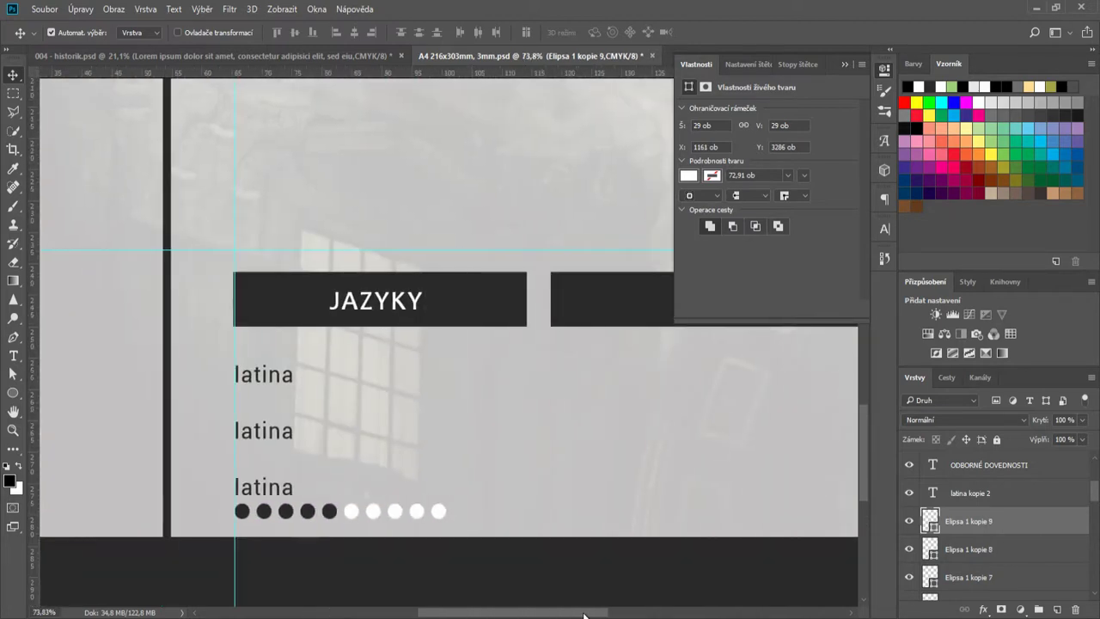
pyautogui.scroll(-2, 522, 568)
# - Shorten the JAZYKY bar from its right edge to match the circle row
pyautogui.click(512, 395)
pyautogui.hotkey('ctrl', 't')
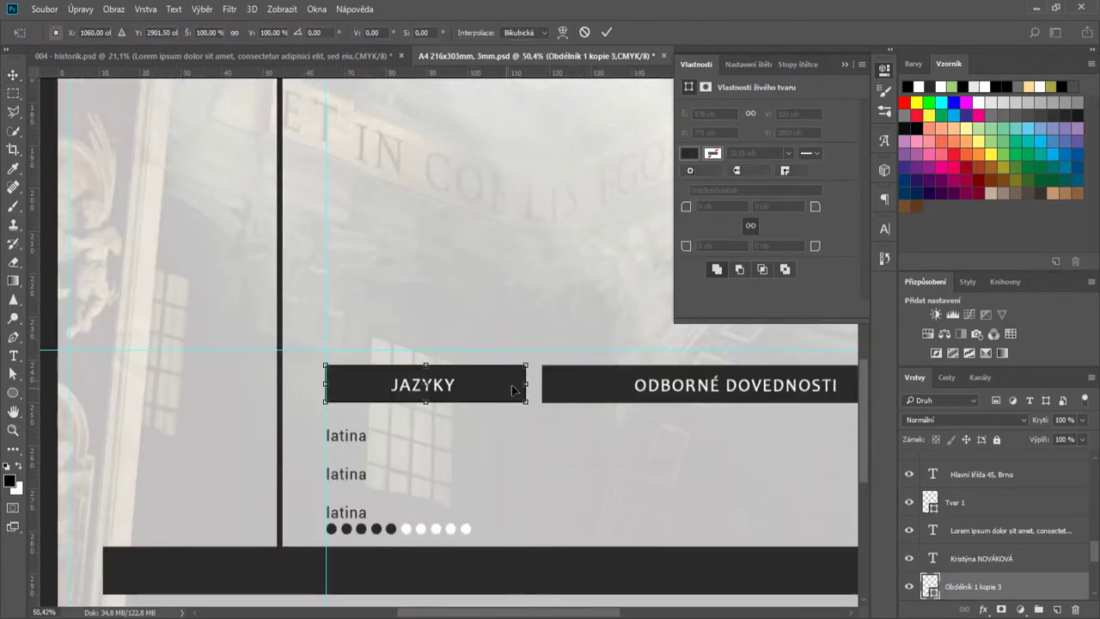
pyautogui.moveTo(525, 384); pyautogui.dragTo(410, 388)
pyautogui.press('Return')
# - Stretch the ODBORNÉ DOVEDNOSTI bar leftward and move its heading left to fit
pyautogui.click(584, 393)
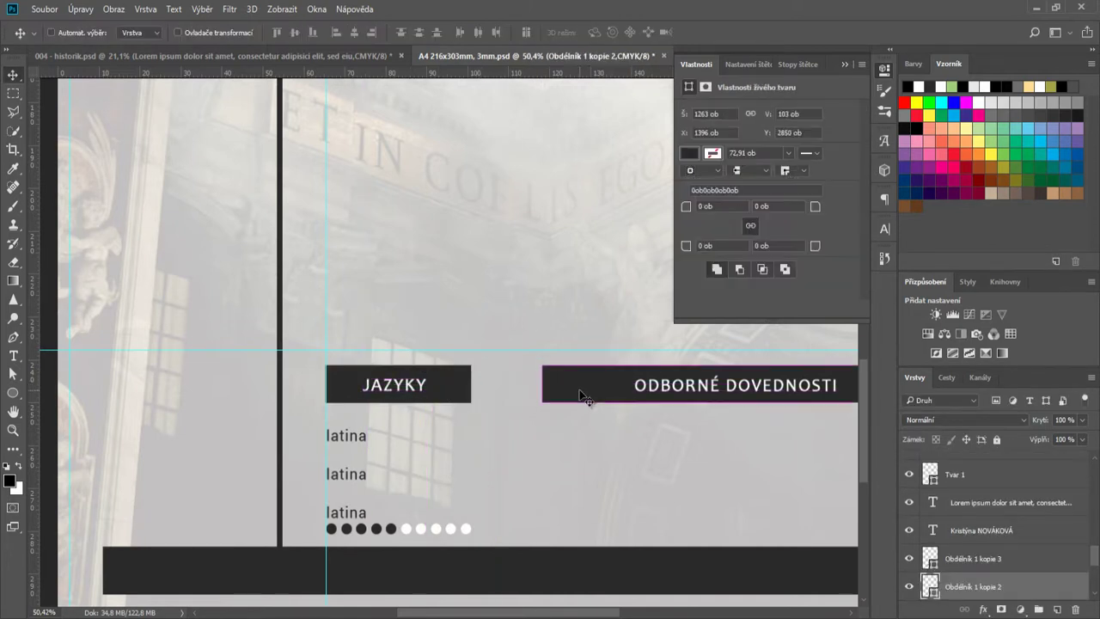
pyautogui.hotkey('ctrl', 't')
pyautogui.moveTo(541, 385); pyautogui.dragTo(495, 385)
pyautogui.click(606, 32)
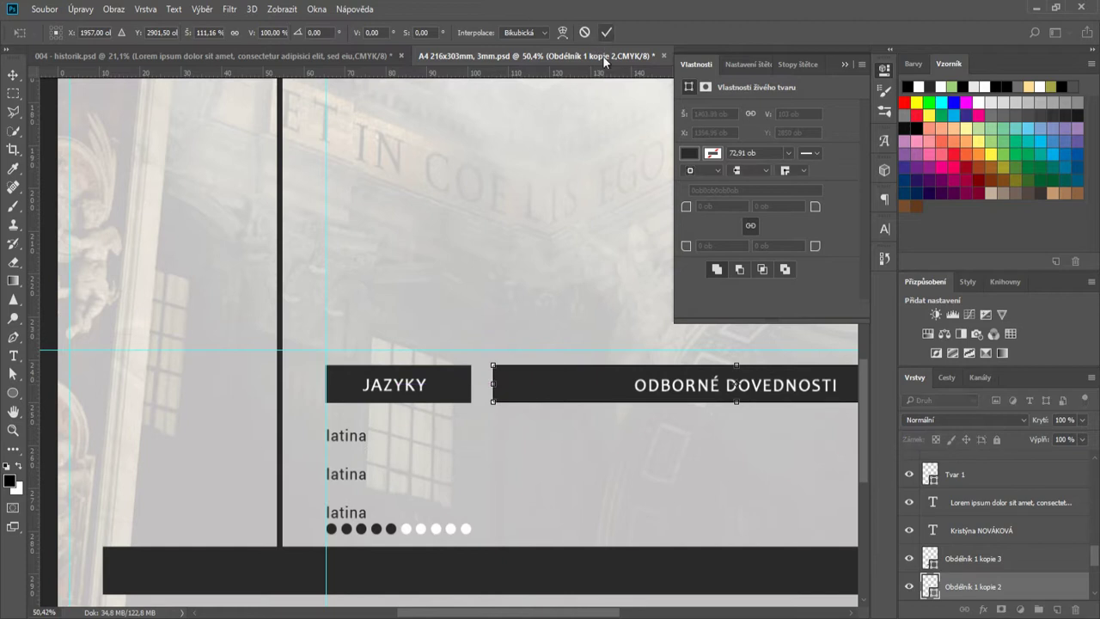
pyautogui.moveTo(696, 389); pyautogui.dragTo(663, 412)
# - Select all the Elipsa dot layers, from the last dot to the first
pyautogui.scroll(3, 344, 526)
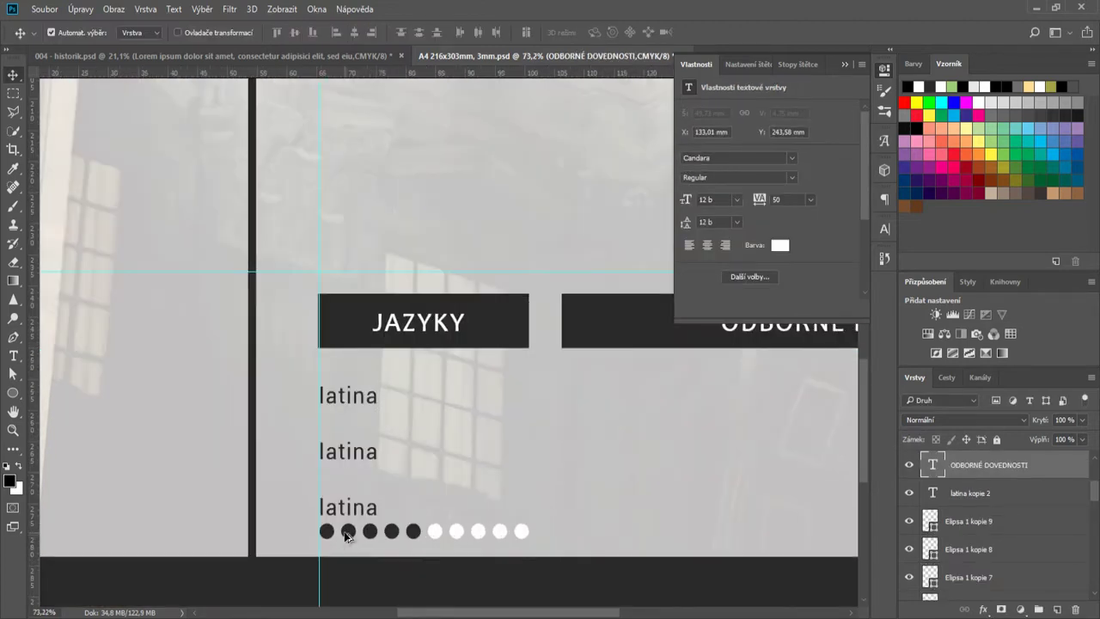
pyautogui.click(954, 522)
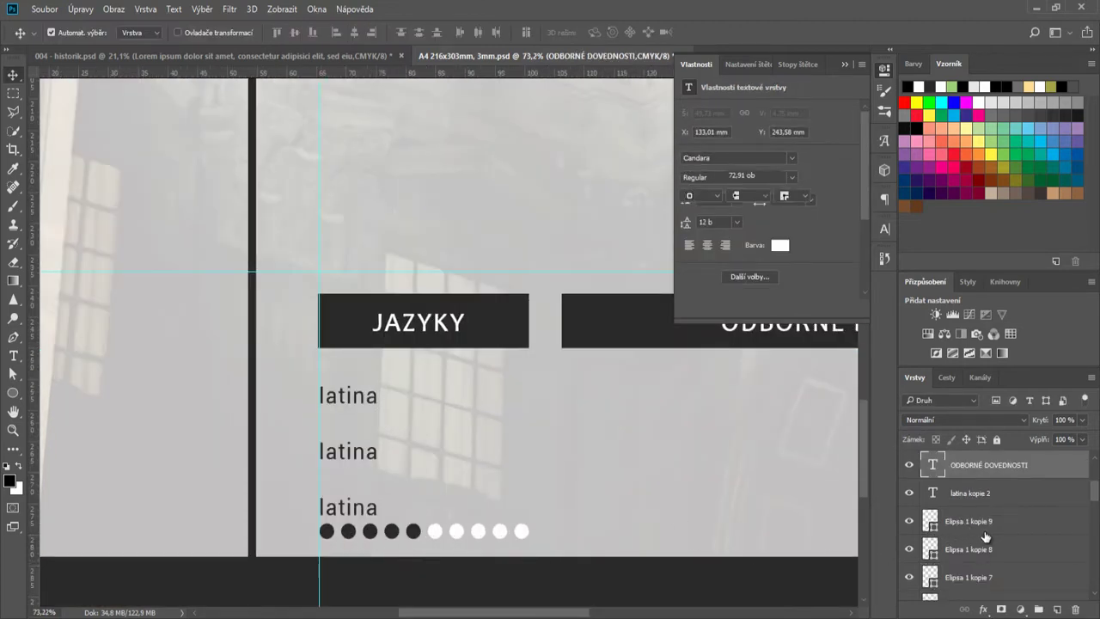
pyautogui.scroll(-1, 985, 536)
pyautogui.scroll(1, 984, 536)
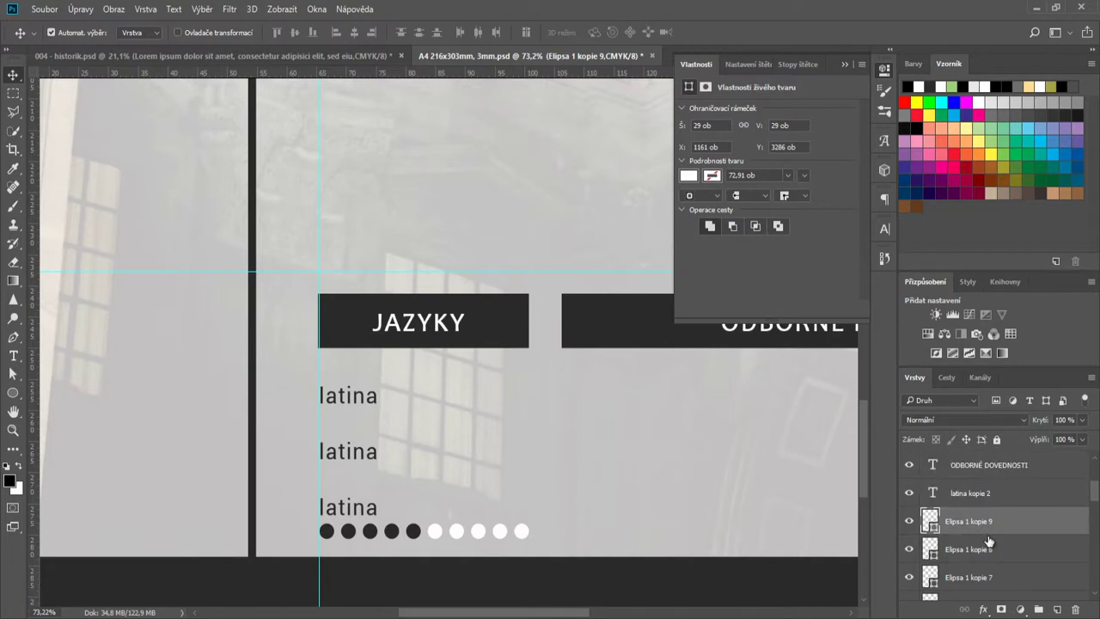
pyautogui.scroll(-2, 988, 541)
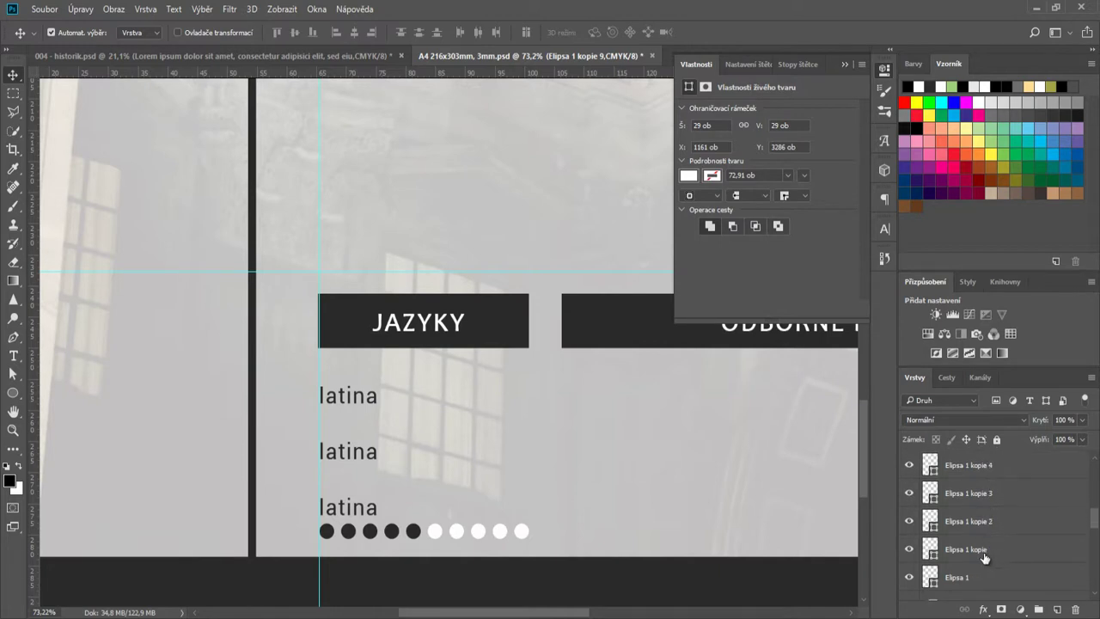
pyautogui.keyDown('shift'); pyautogui.click(976, 555); pyautogui.keyUp('shift')
pyautogui.keyDown('shift'); pyautogui.click(977, 578); pyautogui.keyUp('shift')
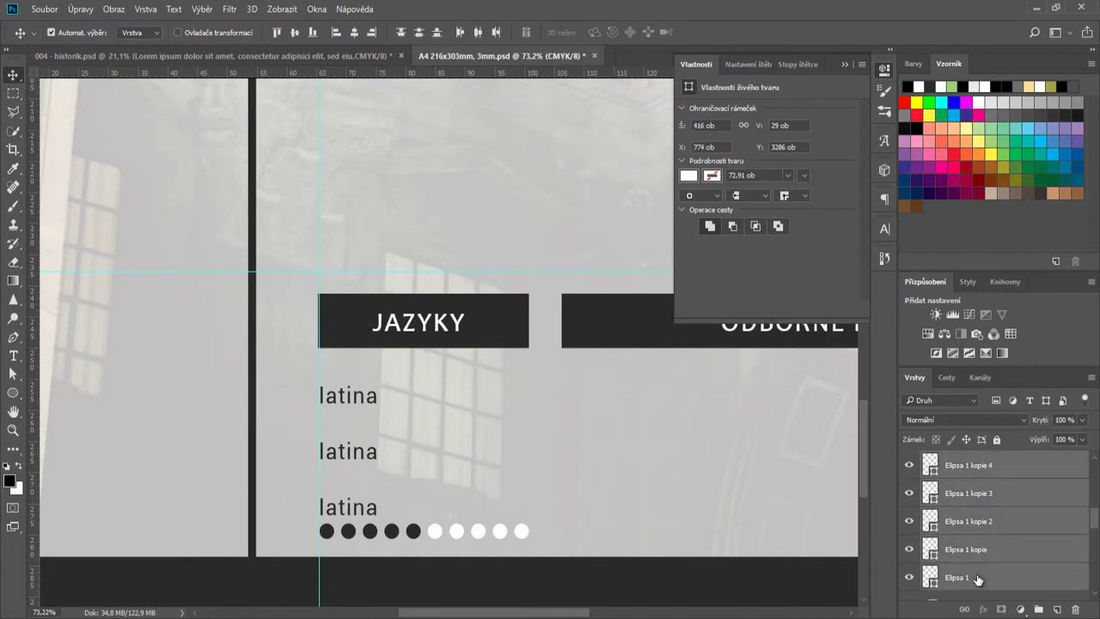
# - Group the ten rating dots and place a duplicate row under the middle latina label
pyautogui.hotkey('ctrl', 'g')
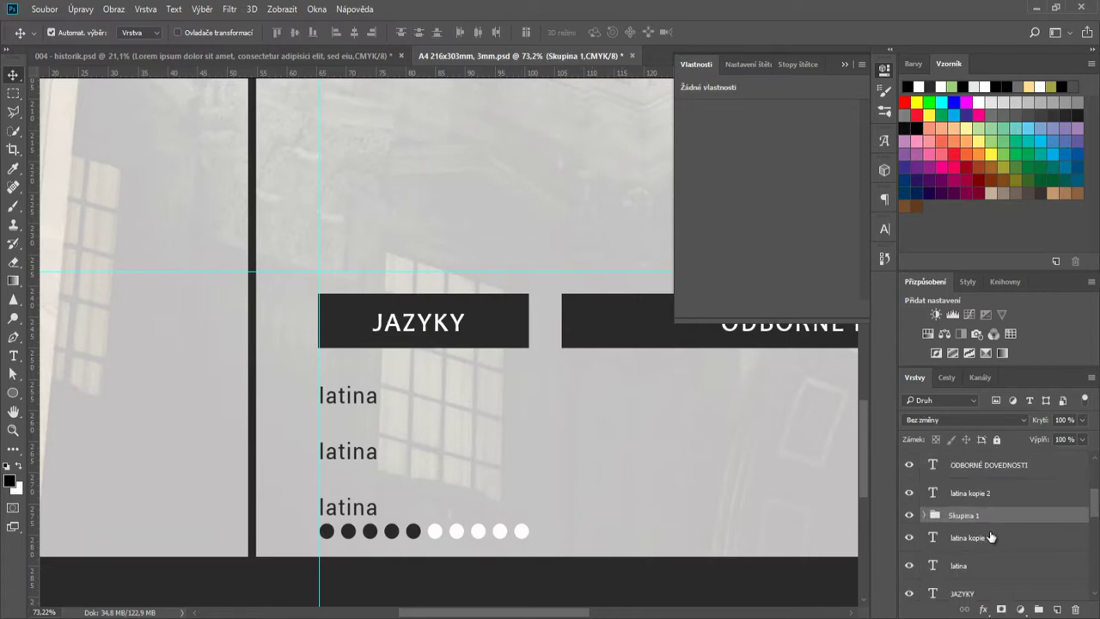
pyautogui.rightClick(990, 520)
pyautogui.click(993, 83)
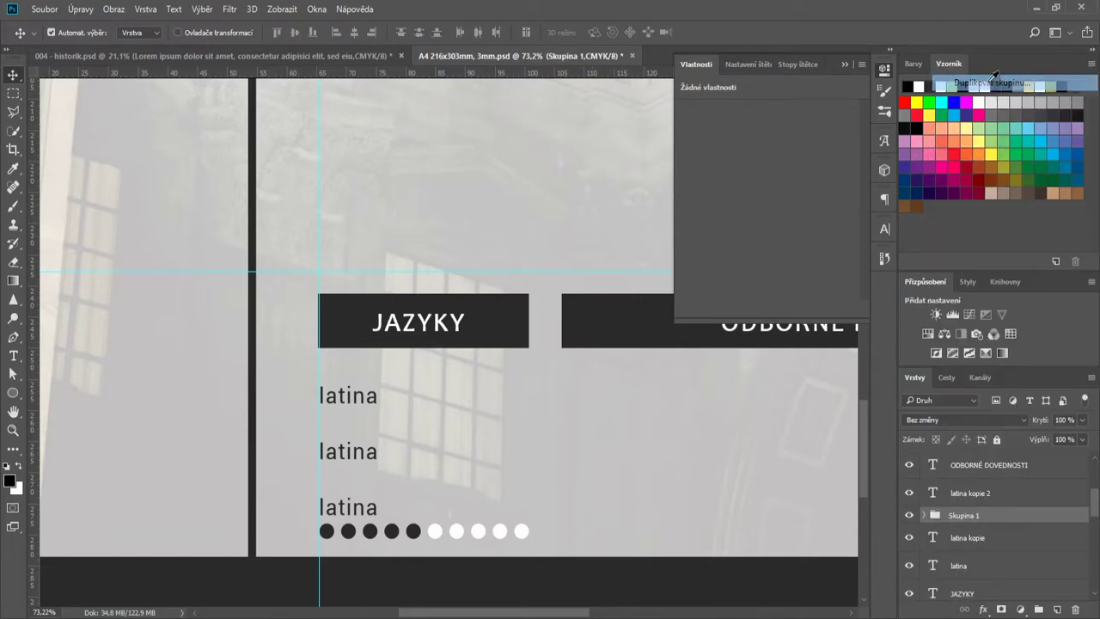
pyautogui.click(684, 199)
pyautogui.hotkey('ctrl', 't')
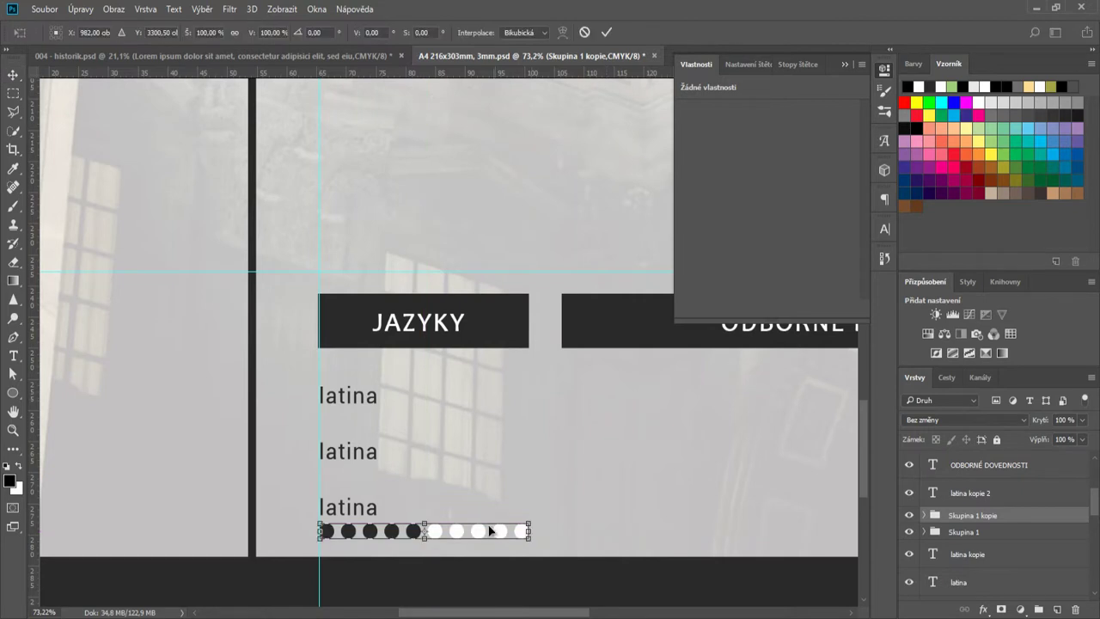
pyautogui.moveTo(457, 532); pyautogui.dragTo(460, 472)
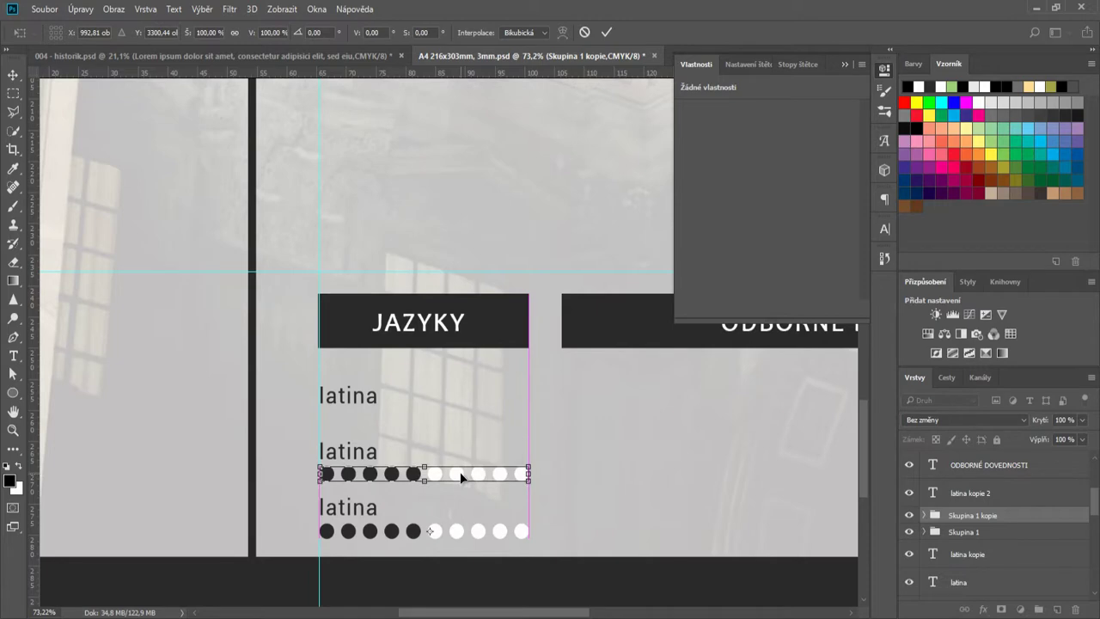
pyautogui.click(607, 32)
# - Duplicate the dot row again, place it under the first latina label, and fit the page in view
pyautogui.rightClick(972, 516)
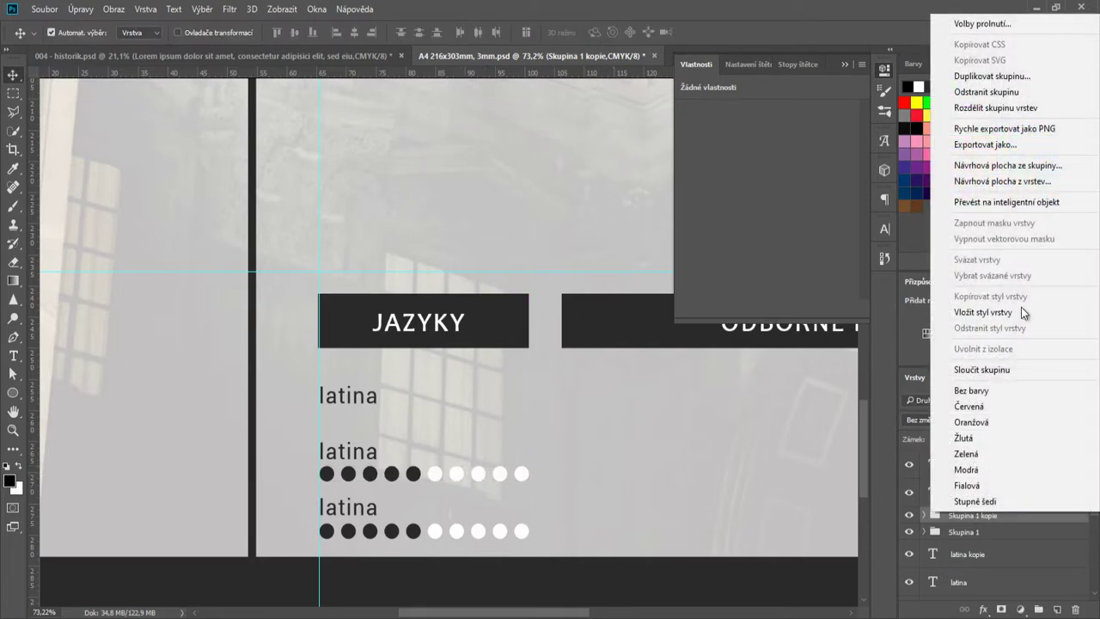
pyautogui.click(995, 76)
pyautogui.click(682, 200)
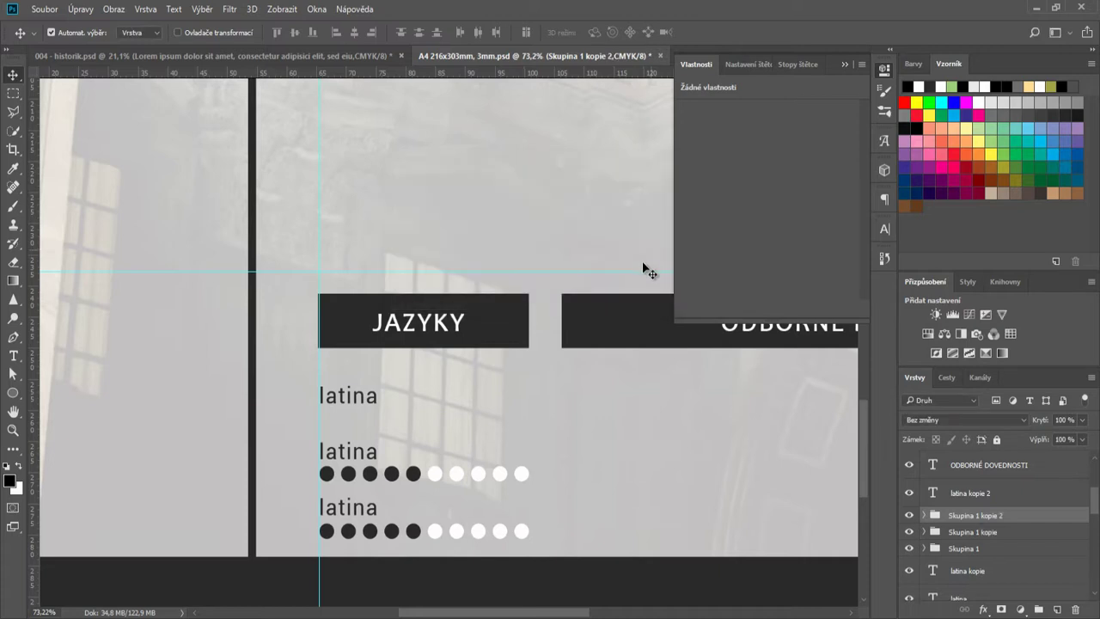
pyautogui.hotkey('ctrl', 't')
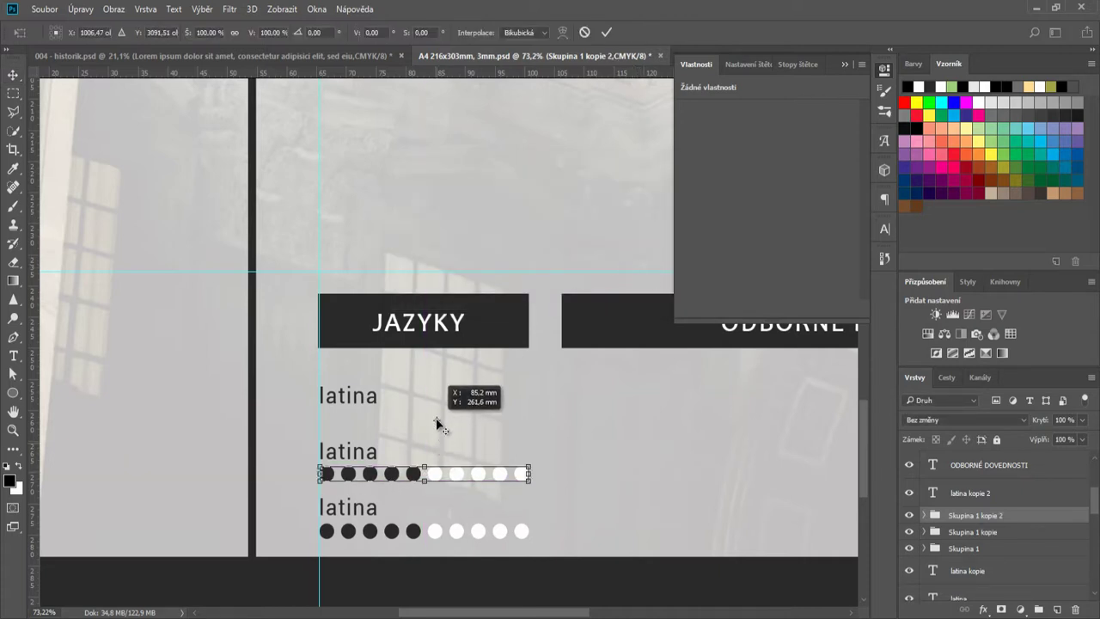
pyautogui.moveTo(454, 474); pyautogui.dragTo(462, 421)
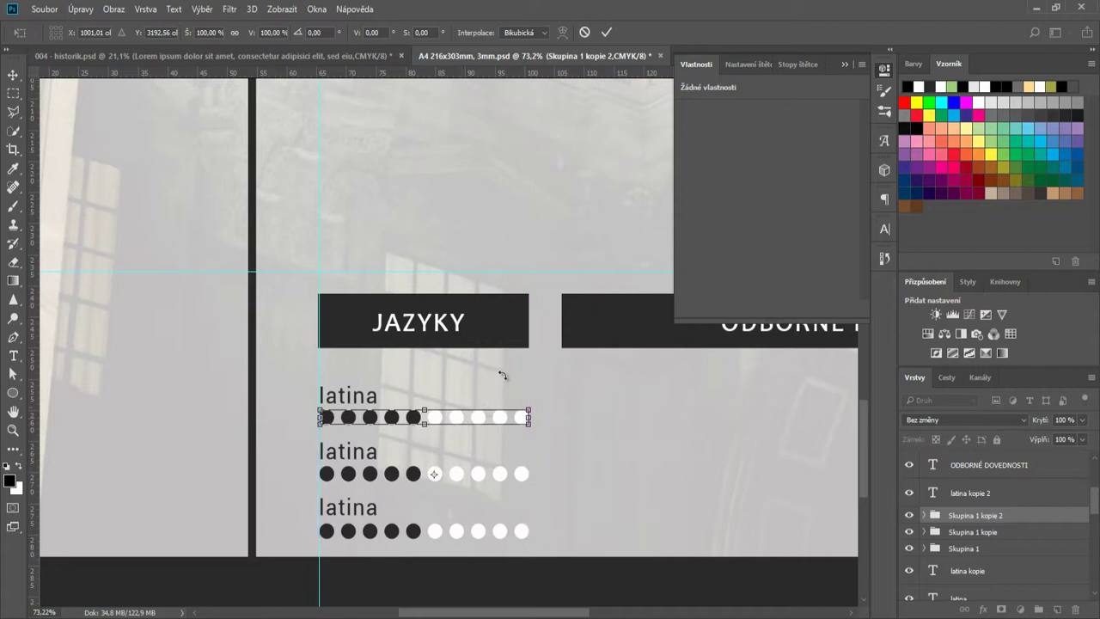
pyautogui.click(607, 34)
pyautogui.click(842, 63)
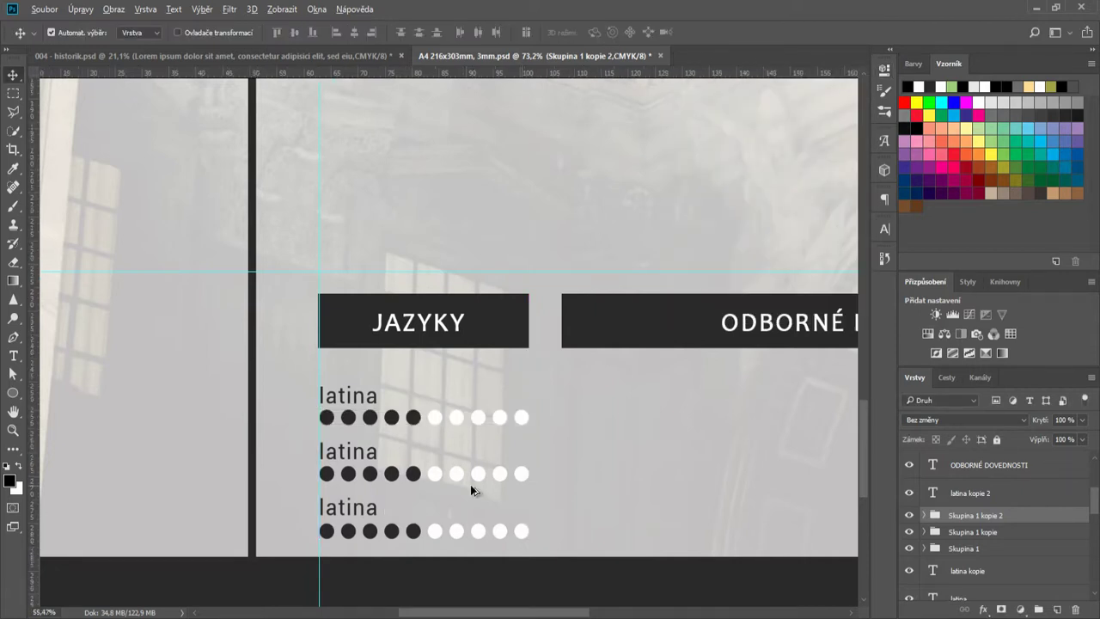
pyautogui.hotkey('ctrl', '0')
pyautogui.moveTo(518, 614); pyautogui.dragTo(543, 616)
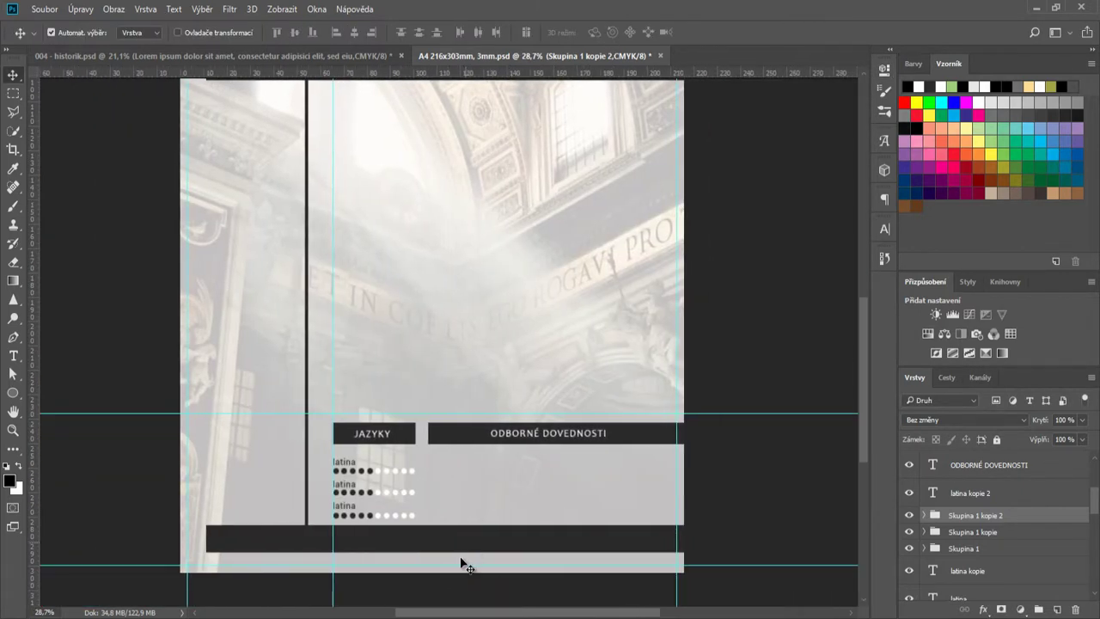
# - Select the latina labels and dot-row groups together and move them up about 1 mm
pyautogui.scroll(2, 458, 569)
pyautogui.keyDown('shift'); pyautogui.click(971, 548); pyautogui.keyUp('shift')
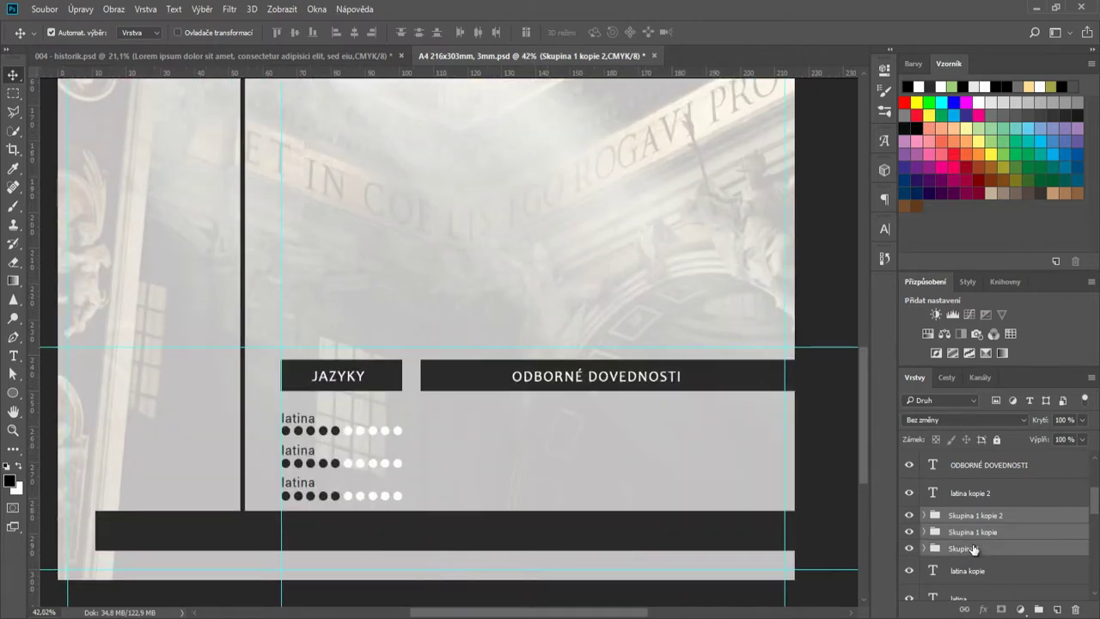
pyautogui.scroll(-1, 986, 576)
pyautogui.keyDown('shift'); pyautogui.click(978, 571); pyautogui.keyUp('shift')
pyautogui.keyDown('ctrl'); pyautogui.click(969, 465); pyautogui.keyUp('ctrl')
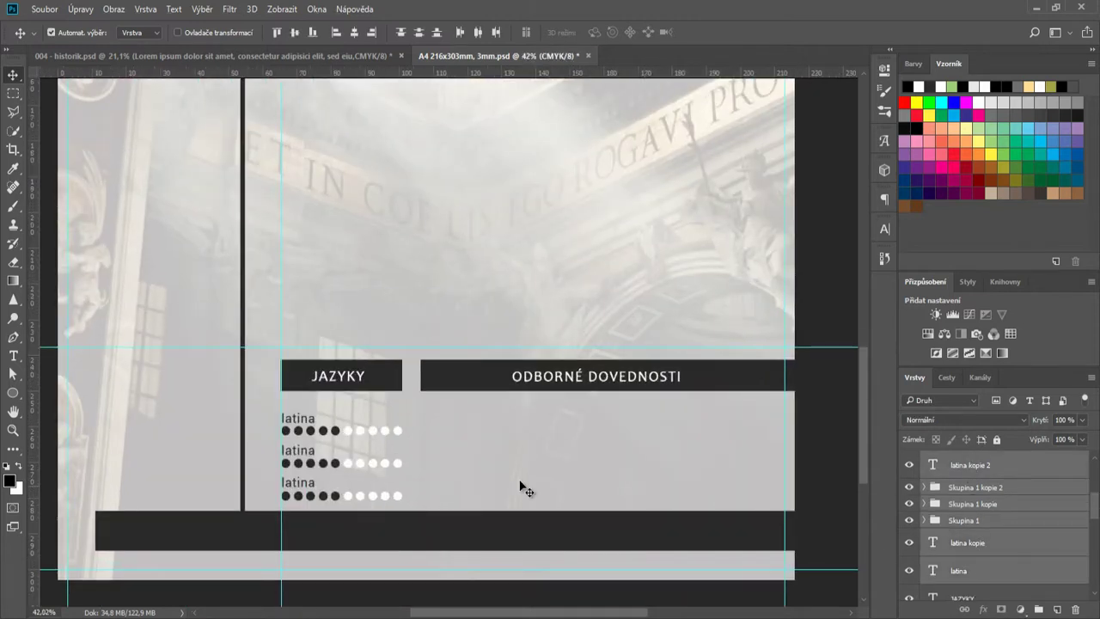
pyautogui.hotkey('ctrl', 't')
pyautogui.moveTo(353, 443); pyautogui.dragTo(355, 439)
pyautogui.click(607, 31)
# - Line up the JAZYKY header bar and the ODBORNÉ DOVEDNOSTI heading
pyautogui.click(402, 397)
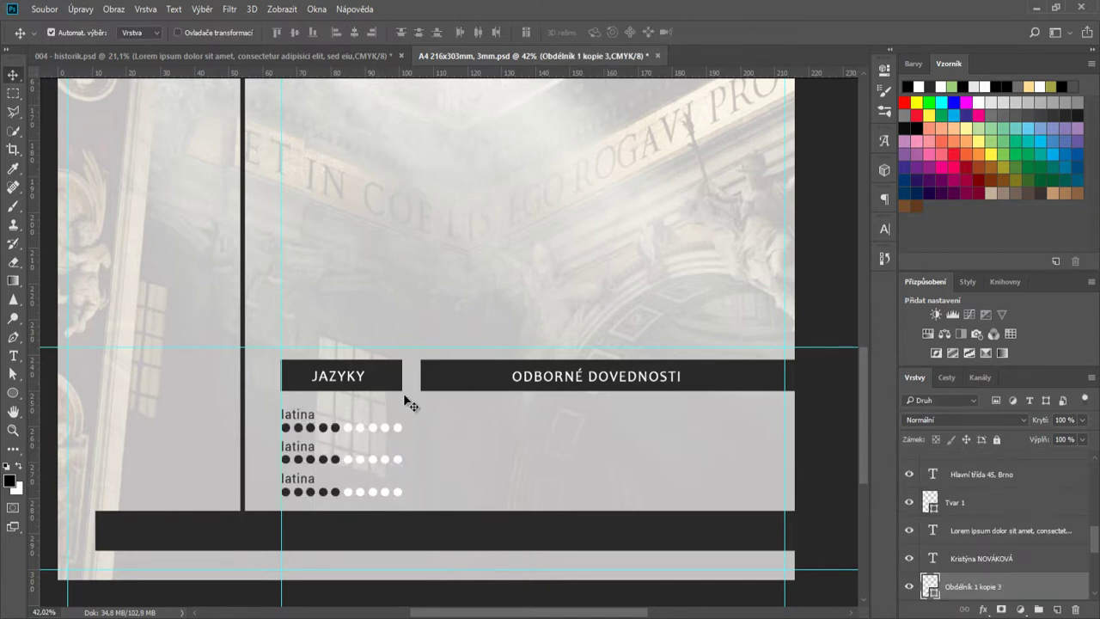
pyautogui.scroll(-1, 991, 583)
pyautogui.scroll(-1, 991, 583)
pyautogui.scroll(1, 991, 583)
pyautogui.scroll(2, 991, 582)
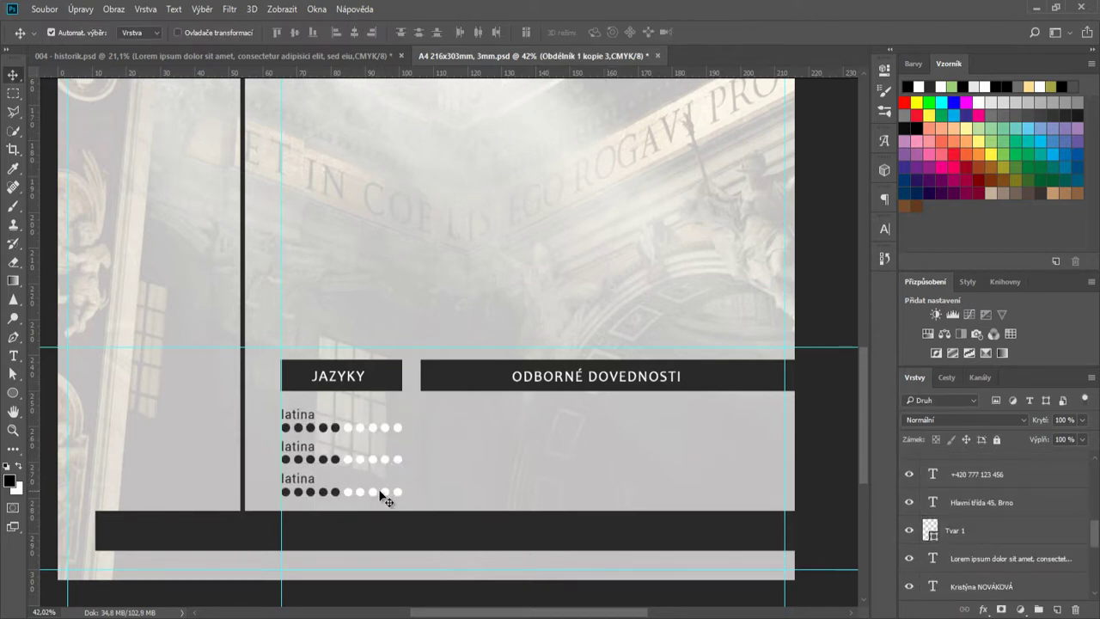
pyautogui.scroll(1, 374, 419)
pyautogui.moveTo(390, 373); pyautogui.dragTo(368, 373)
pyautogui.moveTo(575, 373); pyautogui.dragTo(611, 373)
# - Copy a latina label twice into the skills column under ODBORNÉ DOVEDNOSTI
pyautogui.scroll(-3, 579, 441)
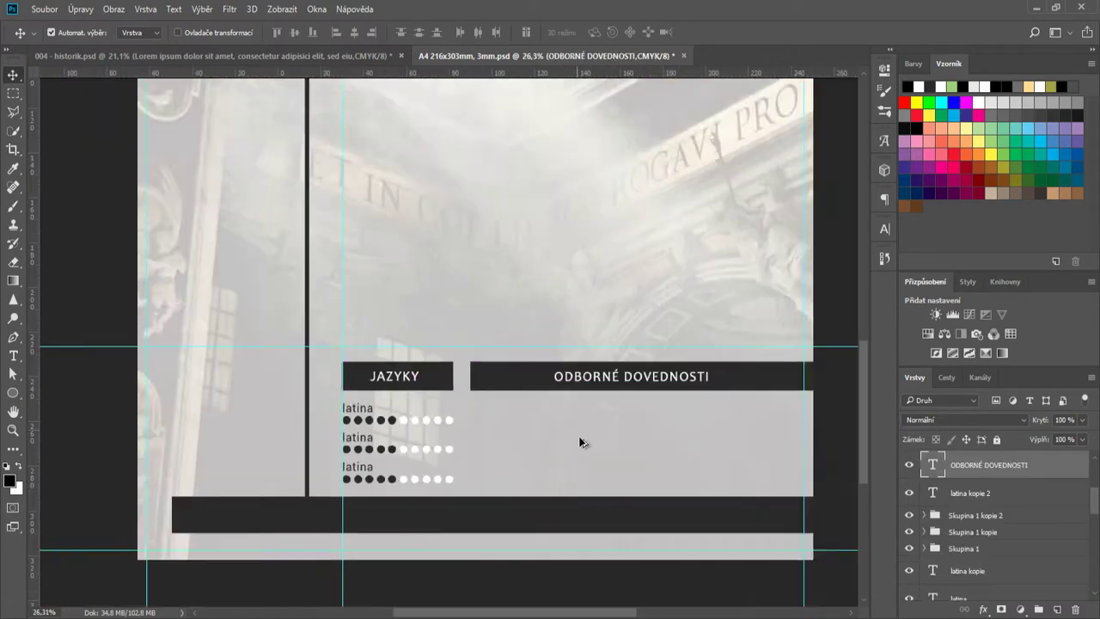
pyautogui.scroll(1, 622, 440)
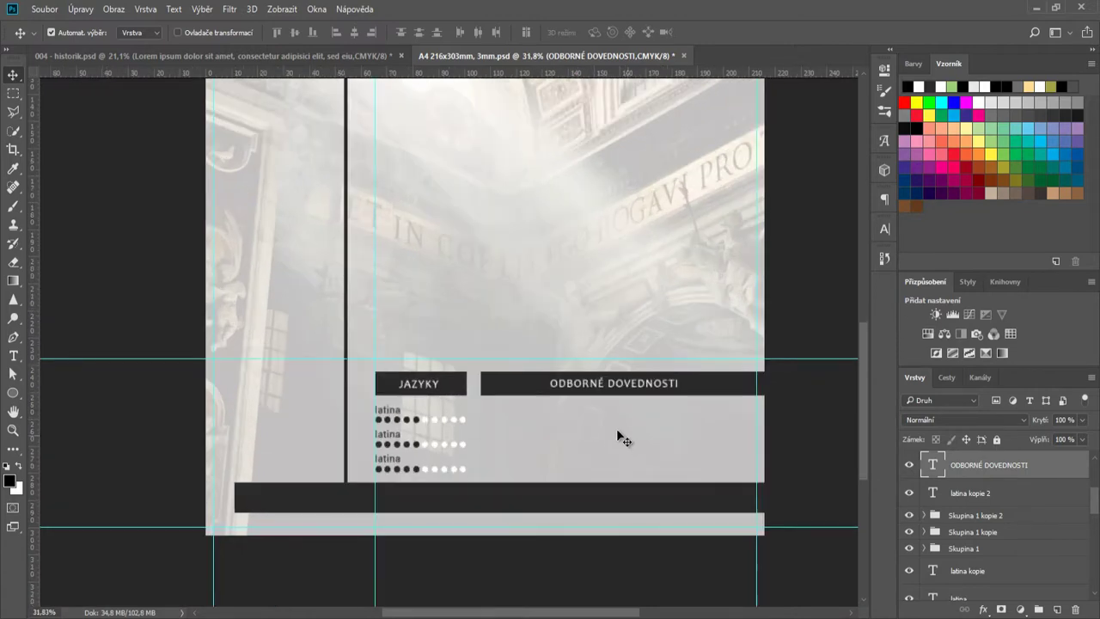
pyautogui.moveTo(394, 414); pyautogui.dragTo(499, 417)
pyautogui.scroll(3, 499, 417)
pyautogui.moveTo(464, 389); pyautogui.dragTo(441, 464)
# - Align both latina copies with the skills header's left edge
pyautogui.moveTo(457, 386); pyautogui.dragTo(449, 386)
pyautogui.scroll(3, 443, 461)
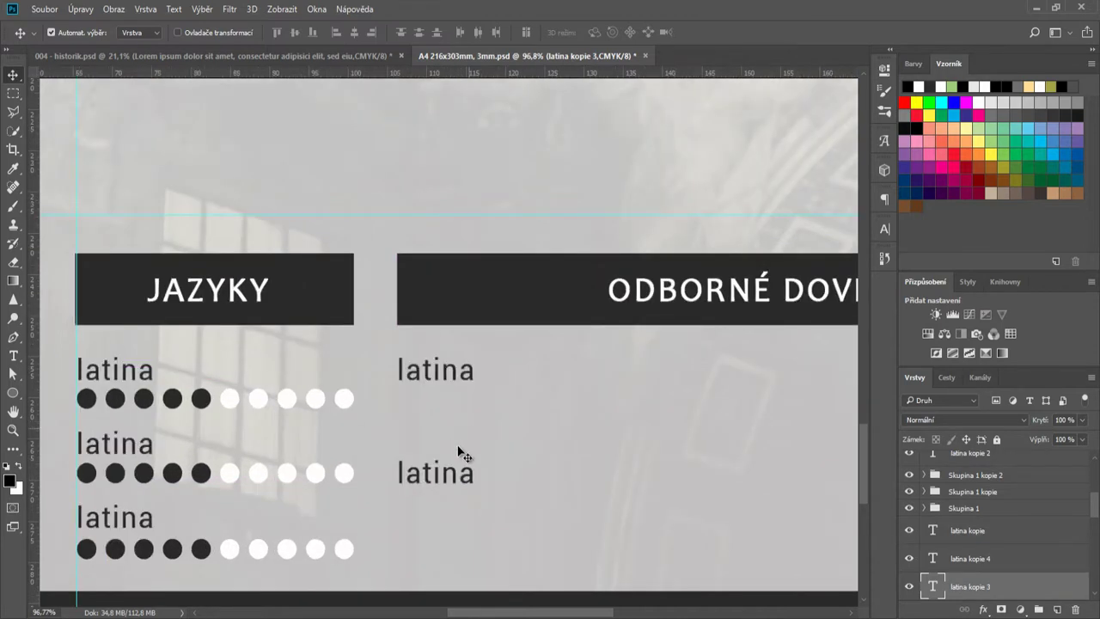
pyautogui.moveTo(459, 455); pyautogui.dragTo(441, 479)
pyautogui.scroll(3, 443, 485)
pyautogui.scroll(-2, 447, 489)
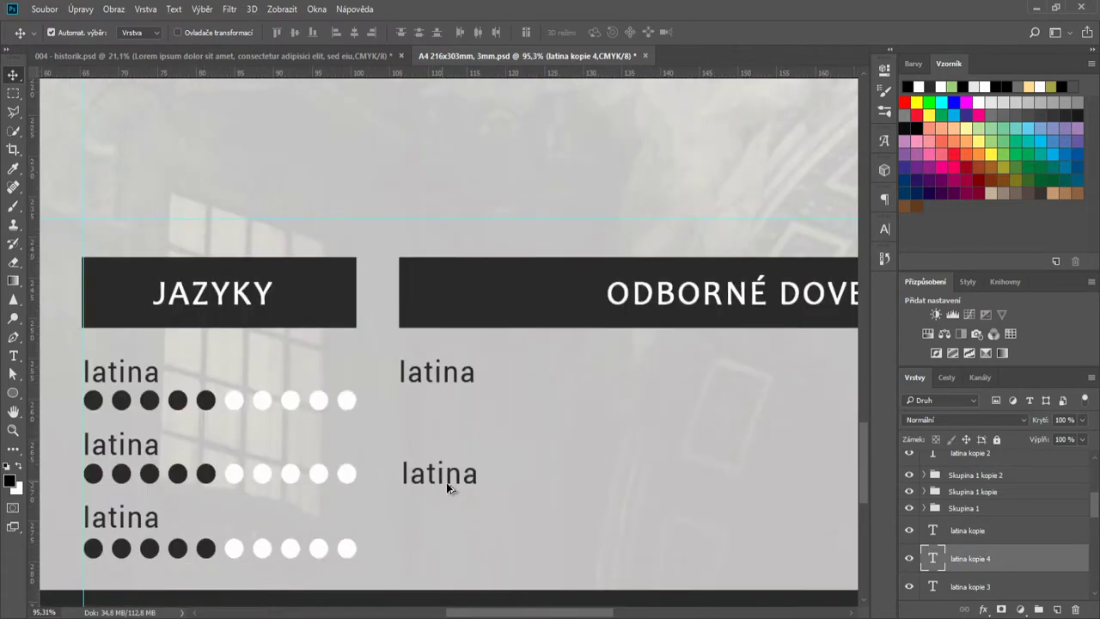
# - Change the lower latina copy's text to 'Dovednost 2'
pyautogui.doubleClick(931, 559)
pyautogui.write('Dovednost 2')
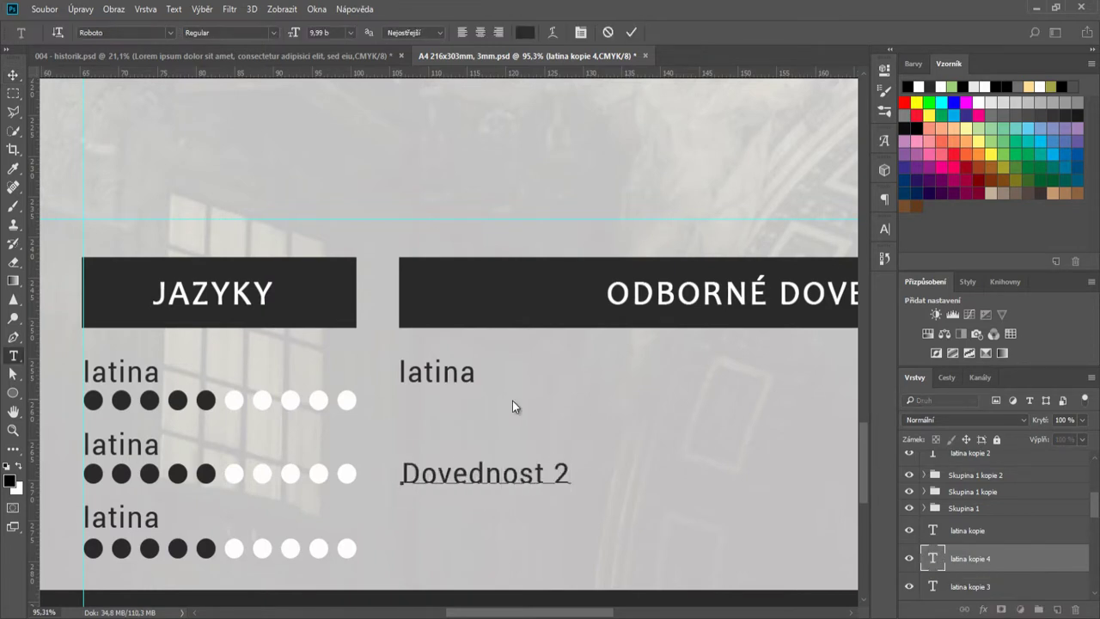
pyautogui.hotkey('ctrl', 'Return')
pyautogui.press('v')
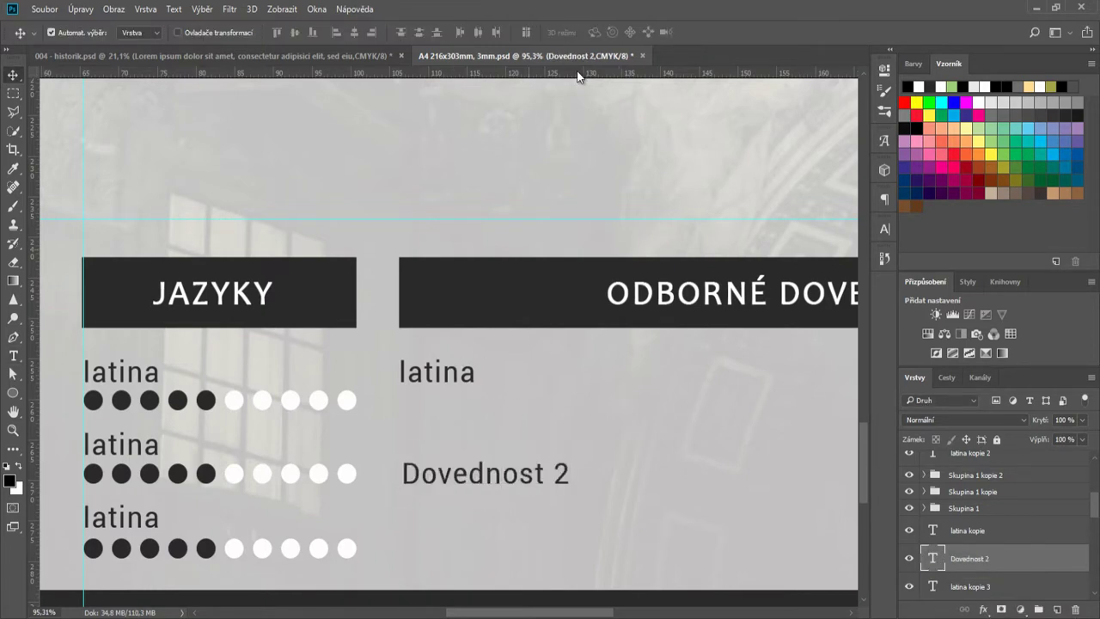
pyautogui.doubleClick(942, 560)
pyautogui.press('Escape')
# - Change the upper latina copy's text to 'Dovednost 1'
pyautogui.click(438, 373)
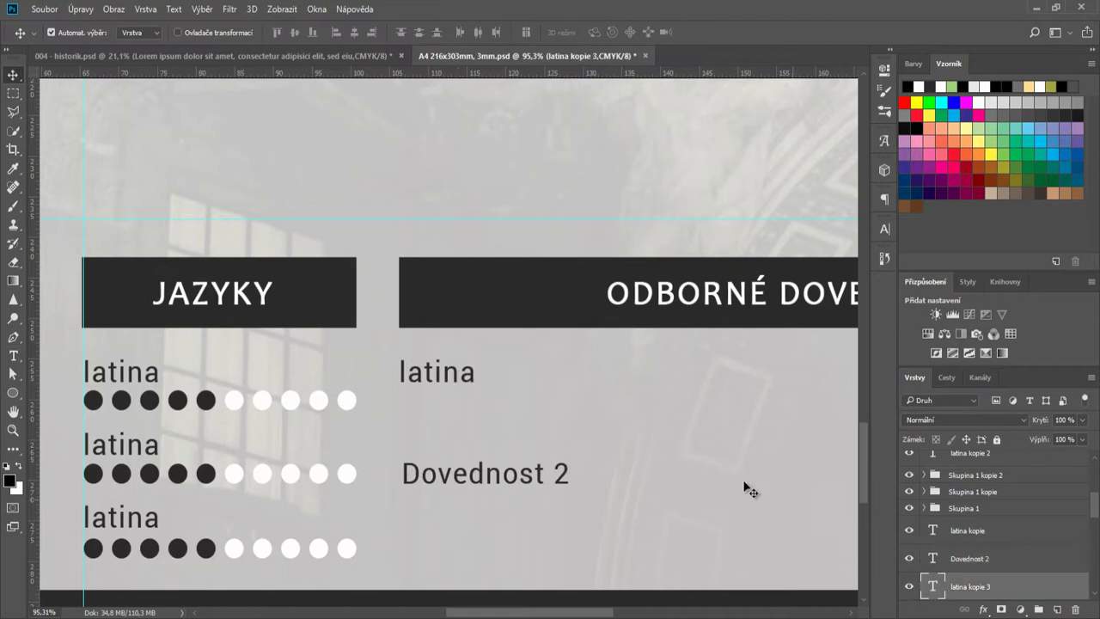
pyautogui.doubleClick(933, 586)
pyautogui.write('Dovednost 1')
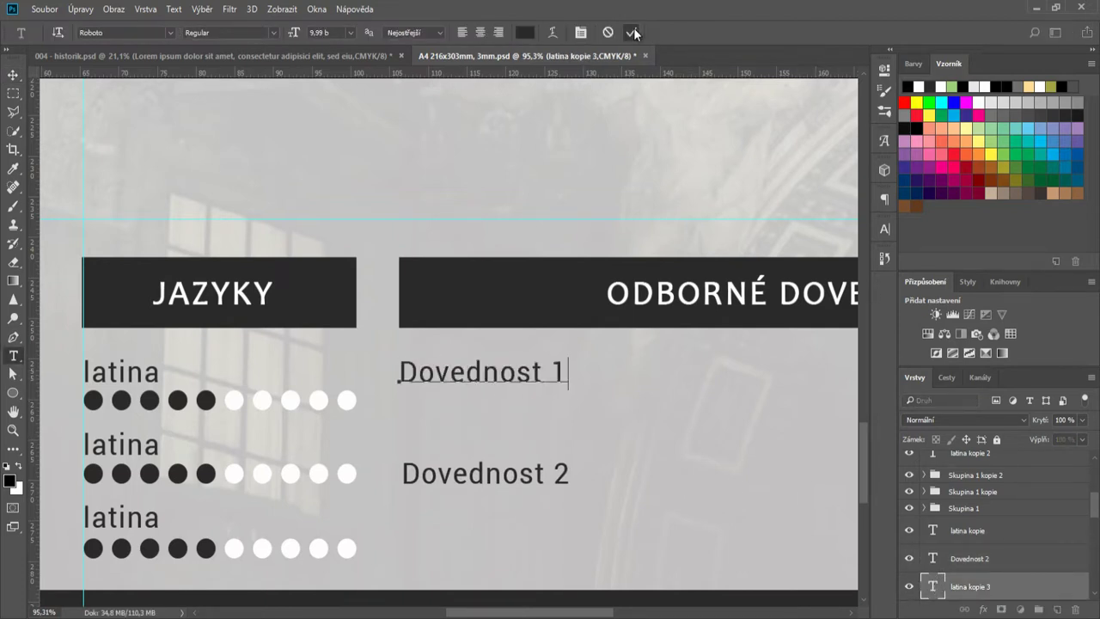
pyautogui.click(633, 33)
pyautogui.click(884, 229)
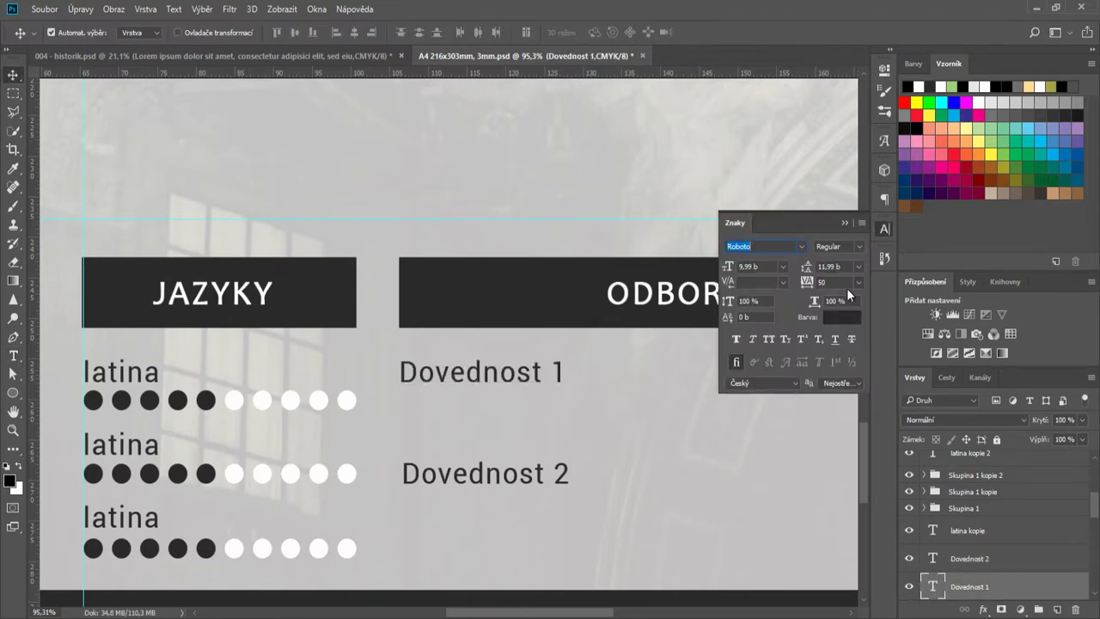
pyautogui.click(884, 230)
# - Shift Dovednost 2 slightly left and duplicate Dovednost 1 into a right-hand column
pyautogui.scroll(-3, 670, 465)
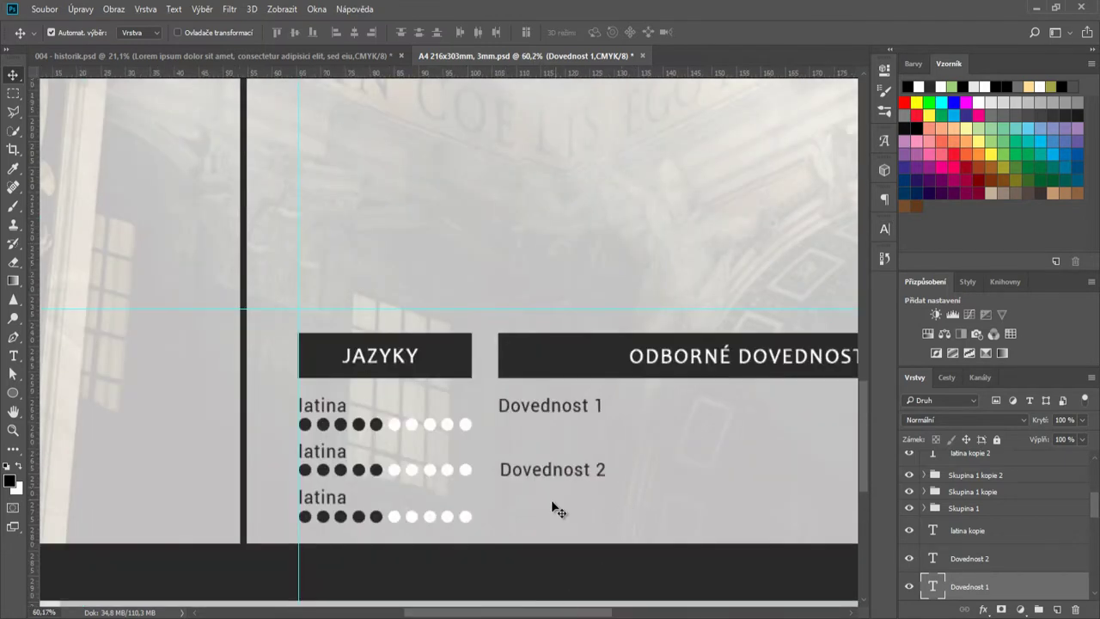
pyautogui.hscroll(5, 559, 507)
pyautogui.moveTo(284, 475); pyautogui.dragTo(279, 471)
pyautogui.moveTo(285, 413); pyautogui.dragTo(543, 472)
pyautogui.scroll(-2, 537, 467)
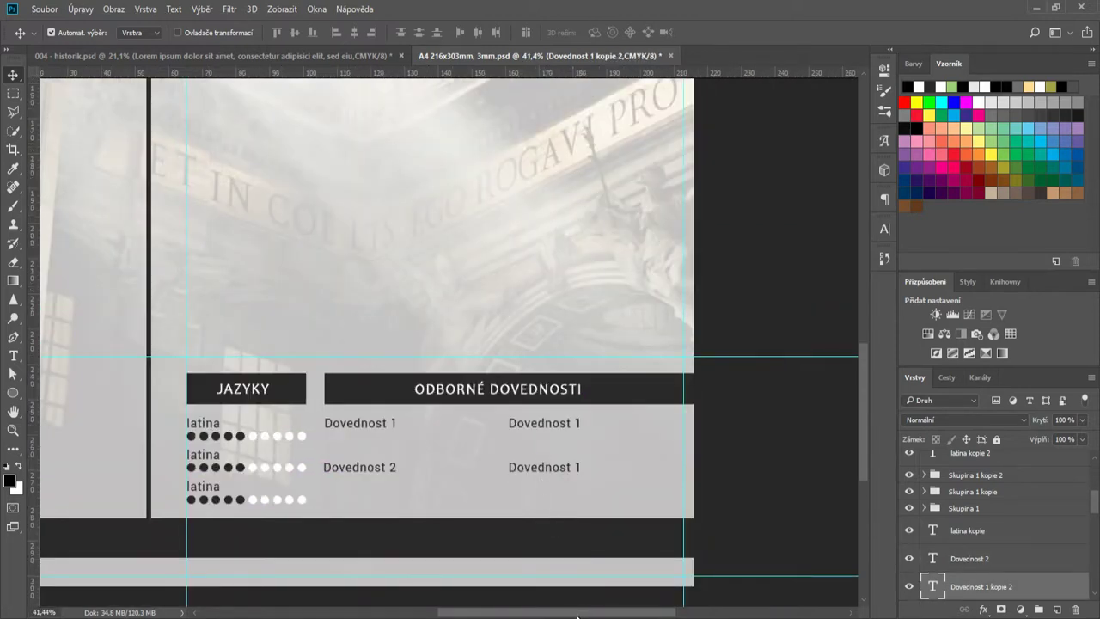
pyautogui.moveTo(577, 616); pyautogui.dragTo(556, 614)
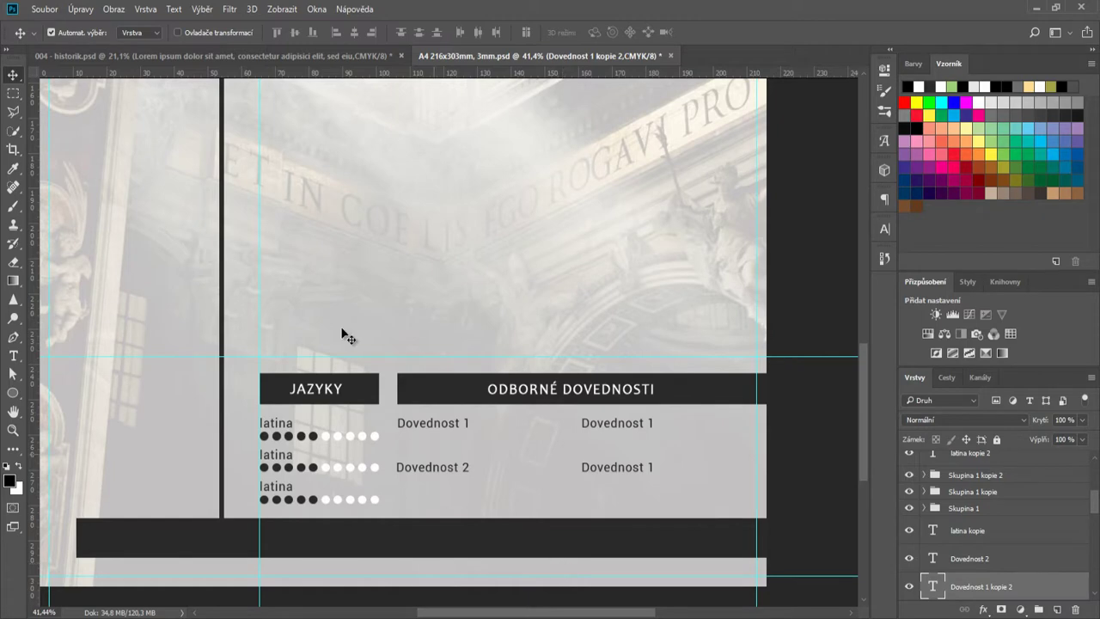
# - Check the skill description text settings in the finished reference CV, then return to the A4 CV
pyautogui.click(258, 56)
pyautogui.click(478, 550)
pyautogui.doubleClick(933, 502)
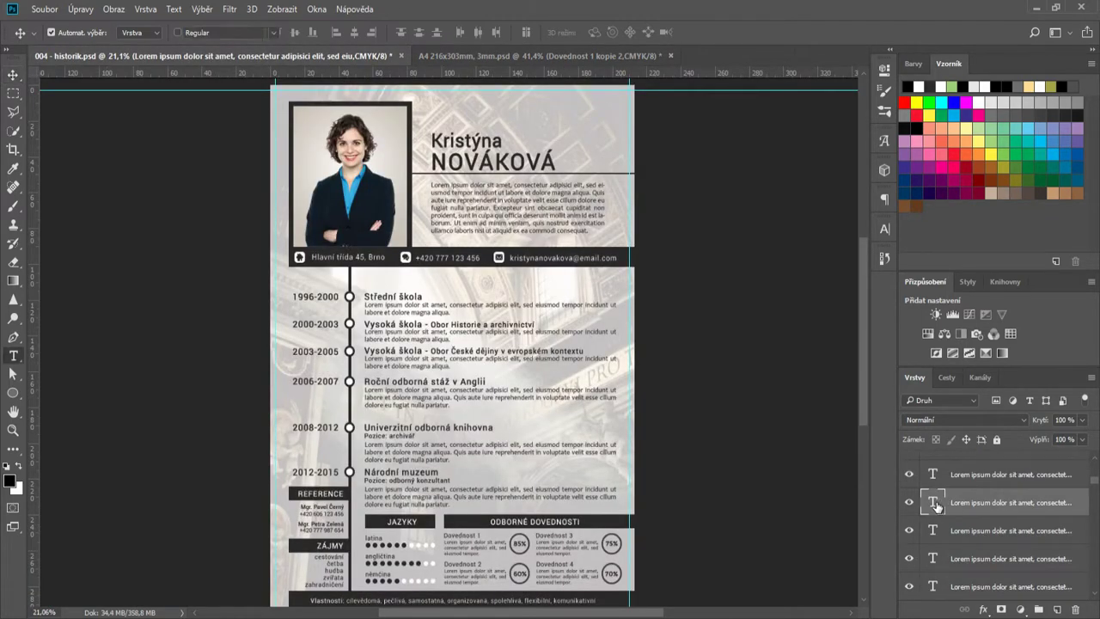
pyautogui.click(589, 56)
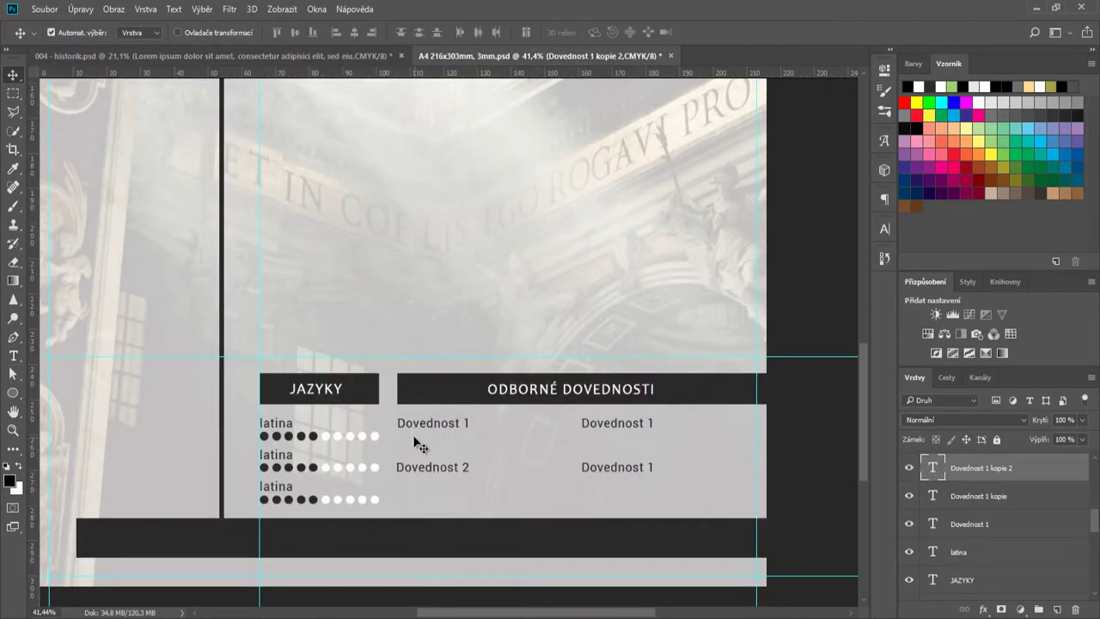
pyautogui.scroll(3, 497, 478)
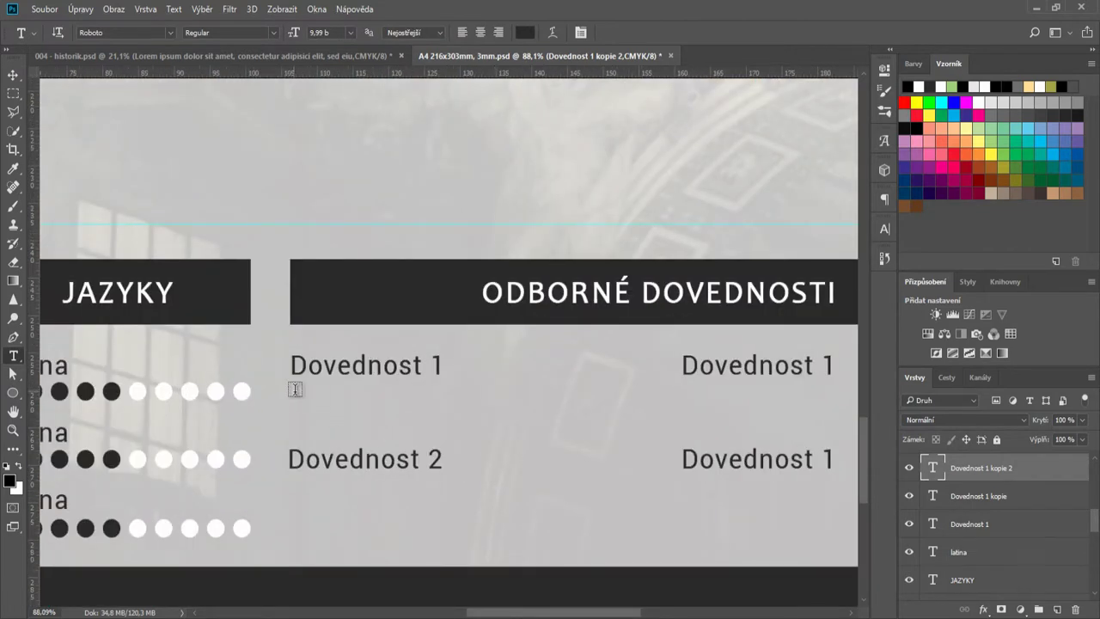
# - Add a Lorem ipsum paragraph in Candara 8 pt under Dovednost 1 and widen its box
pyautogui.moveTo(292, 391); pyautogui.dragTo(503, 445)
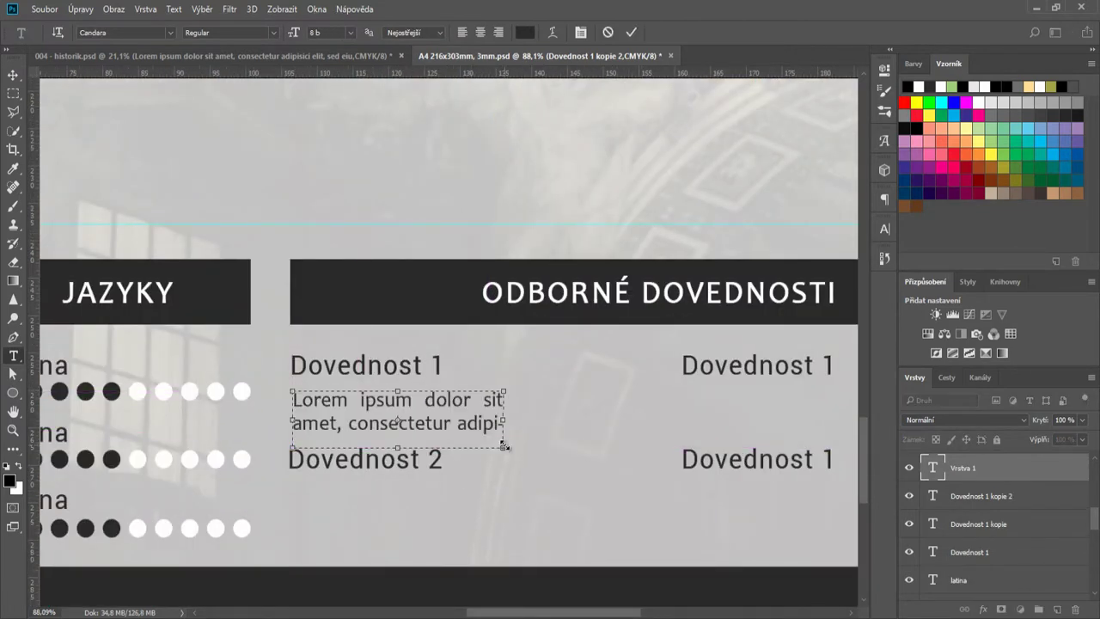
pyautogui.click(885, 228)
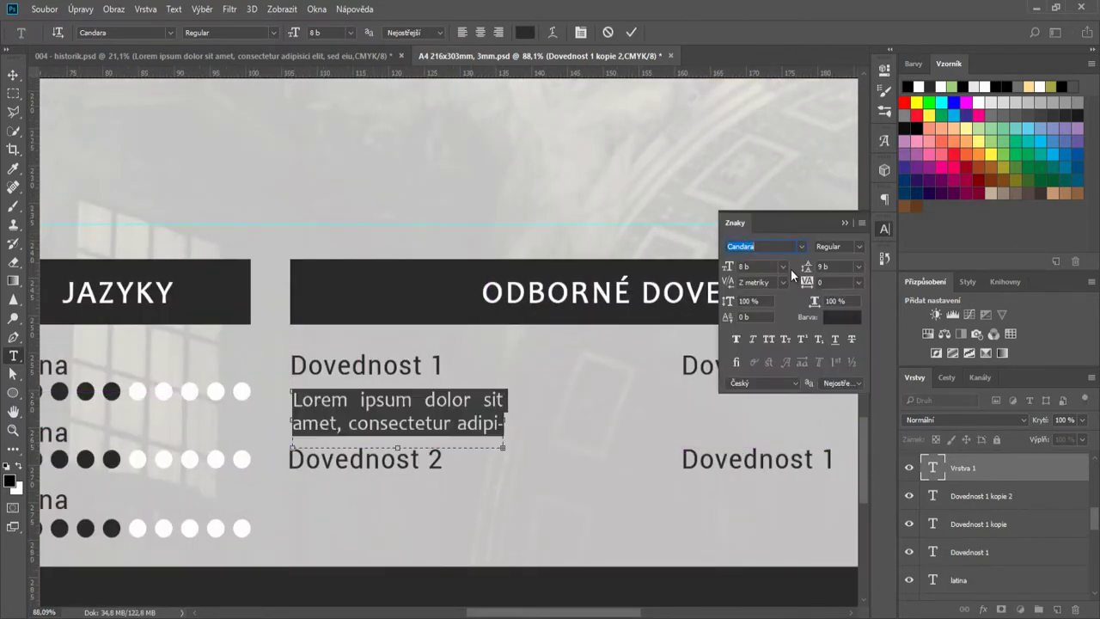
pyautogui.click(630, 32)
pyautogui.scroll(-3, 514, 408)
pyautogui.click(13, 75)
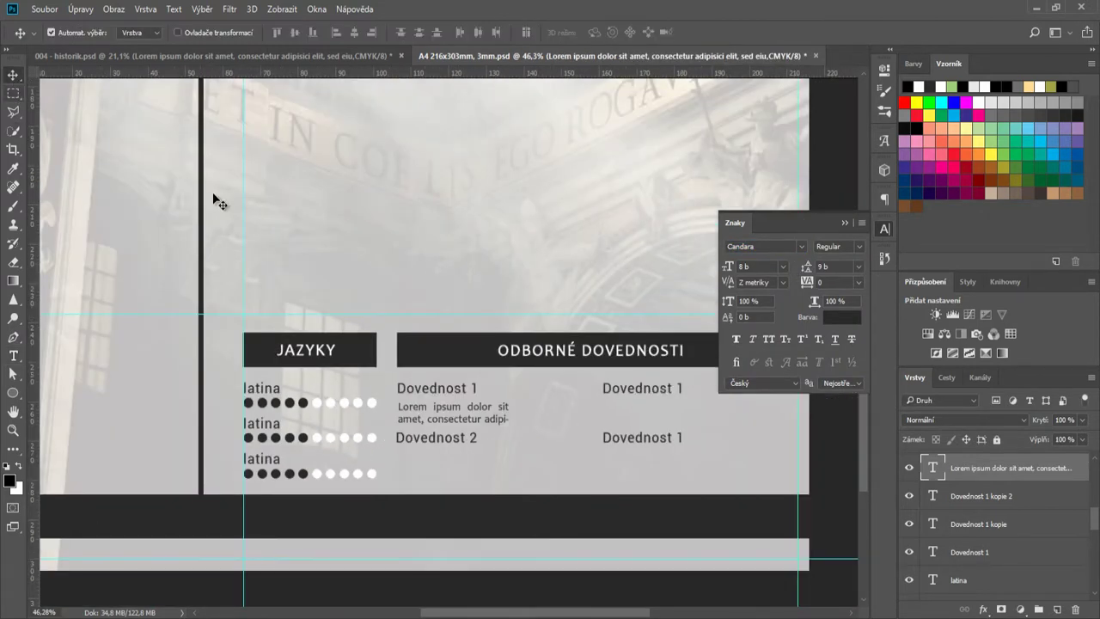
pyautogui.doubleClick(934, 470)
pyautogui.moveTo(508, 430); pyautogui.dragTo(464, 466)
pyautogui.click(634, 31)
pyautogui.press('v')
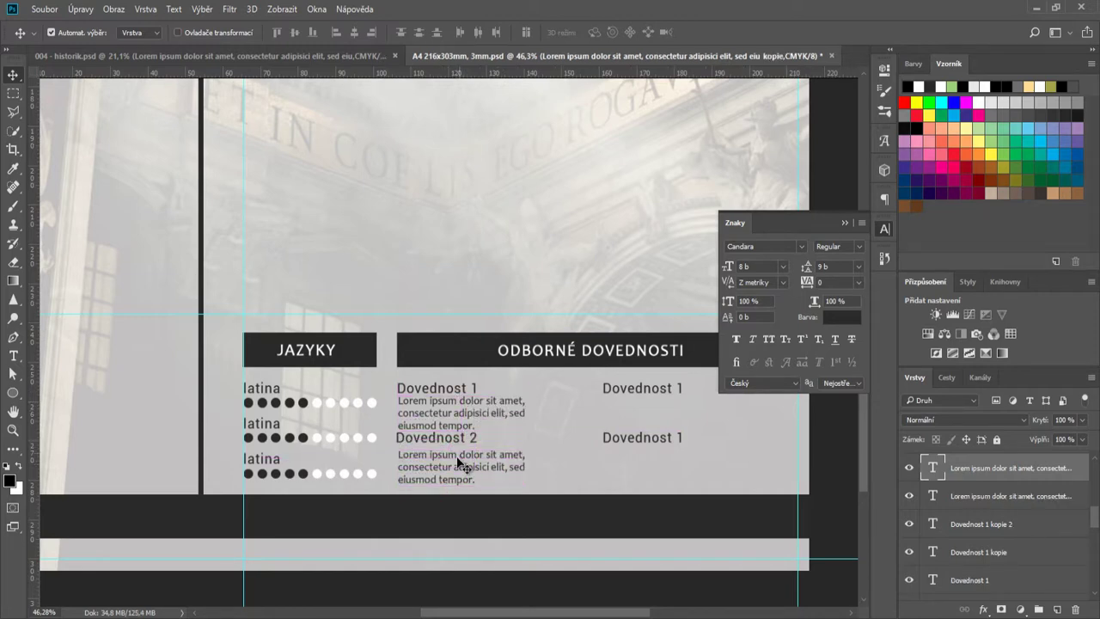
# - Nudge Dovednost 1, Dovednost 2 and both description paragraphs into alignment
pyautogui.scroll(3, 458, 464)
pyautogui.moveTo(458, 418); pyautogui.dragTo(448, 424)
pyautogui.moveTo(434, 344); pyautogui.dragTo(435, 335)
pyautogui.moveTo(440, 361); pyautogui.dragTo(440, 354)
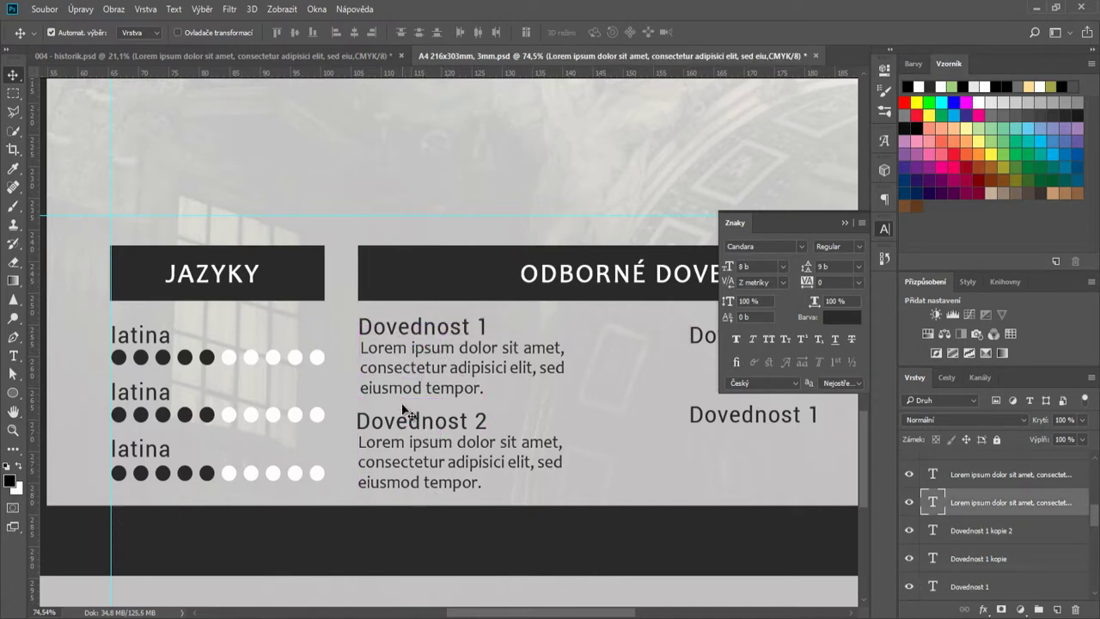
pyautogui.moveTo(404, 410); pyautogui.dragTo(367, 408)
pyautogui.scroll(2, 383, 451)
pyautogui.moveTo(368, 335); pyautogui.dragTo(367, 333)
pyautogui.moveTo(376, 274); pyautogui.dragTo(373, 270)
pyautogui.scroll(-3, 530, 349)
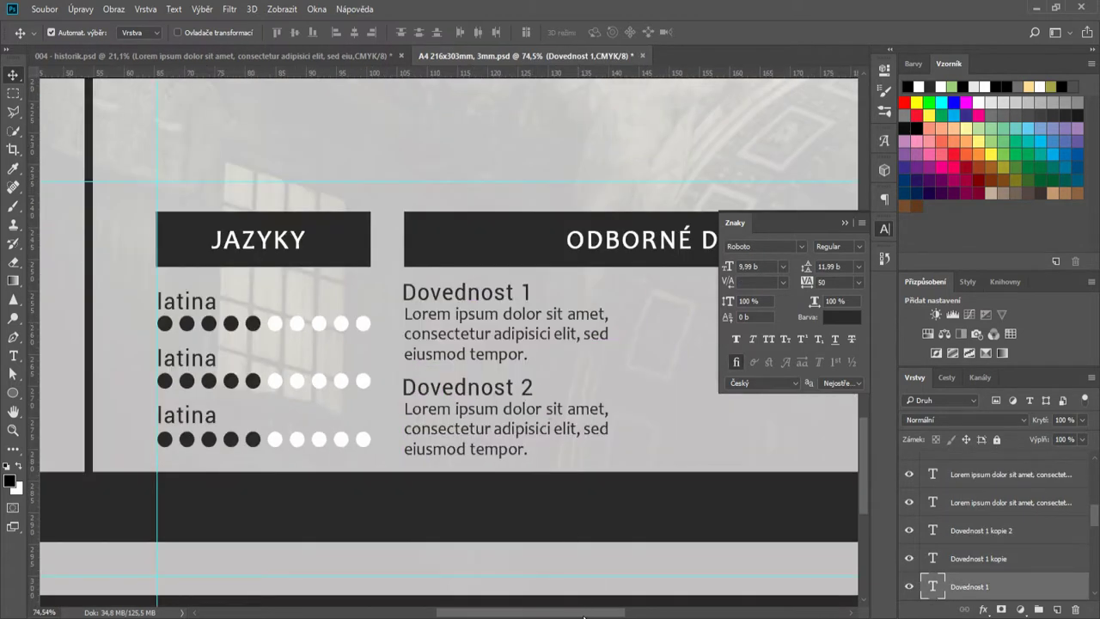
# - Delete the two right-hand Dovednost 1 copies
pyautogui.hscroll(3, 688, 301)
pyautogui.click(705, 372)
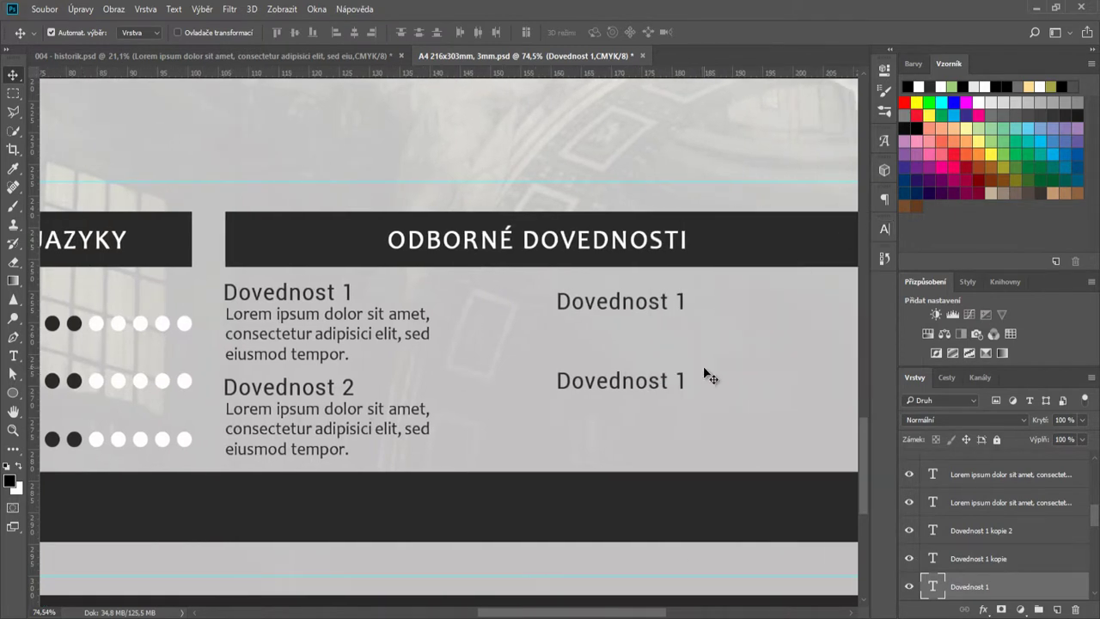
pyautogui.click(619, 314)
pyautogui.keyDown('shift'); pyautogui.click(621, 391); pyautogui.keyUp('shift')
pyautogui.press('Delete')
# - Duplicate both Dovednost headings with their paragraphs into the right-hand column and position them
pyautogui.click(295, 301)
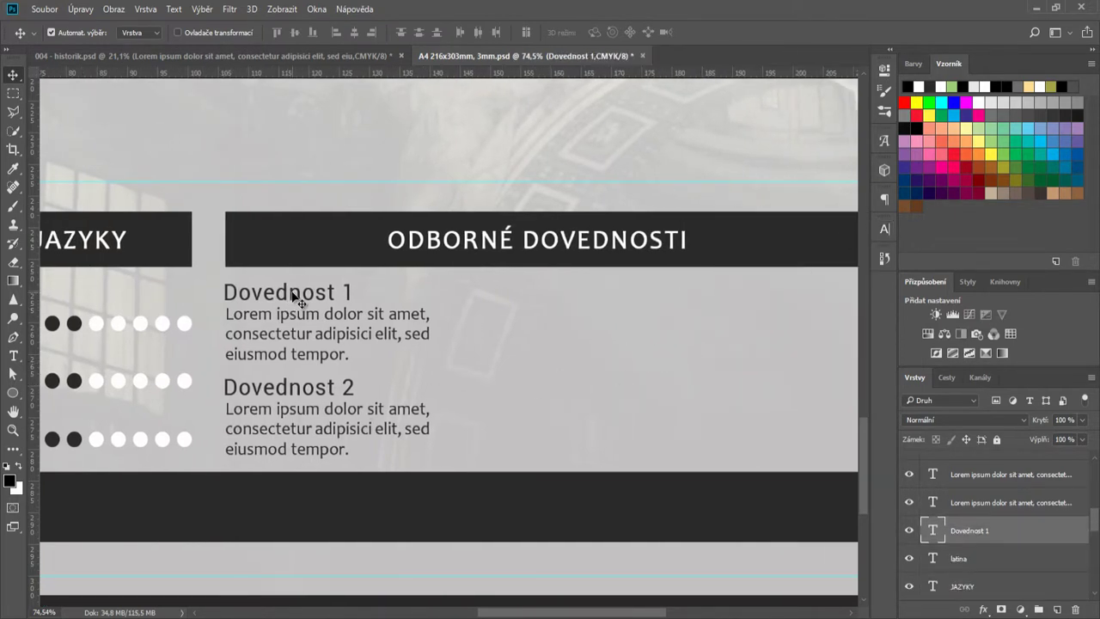
pyautogui.keyDown('shift'); pyautogui.click(985, 483); pyautogui.keyUp('shift')
pyautogui.scroll(1, 994, 515)
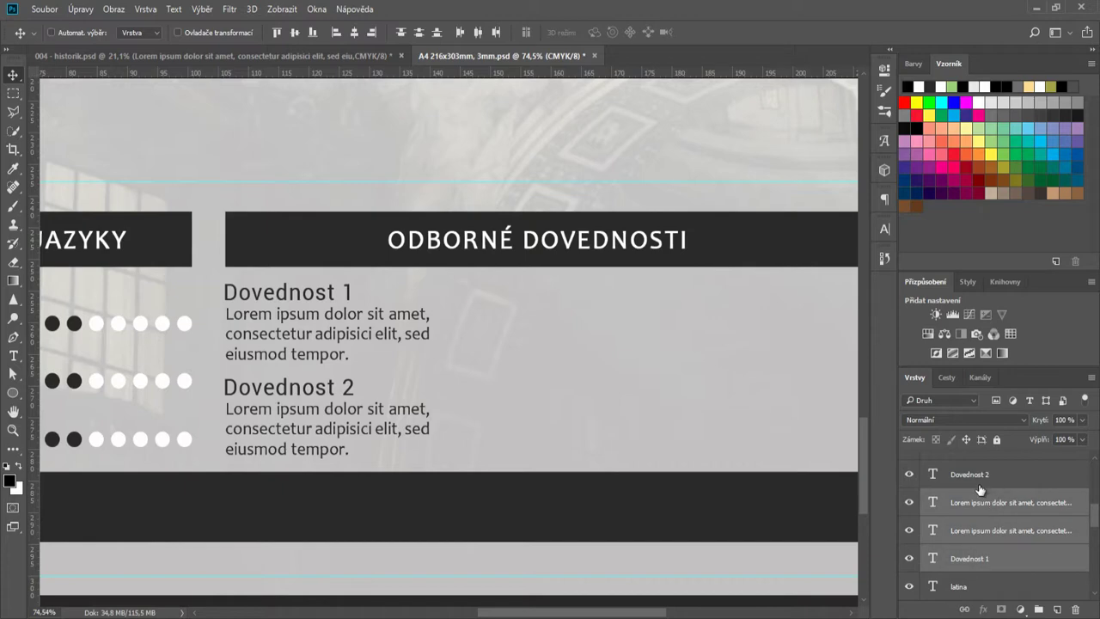
pyautogui.keyDown('shift'); pyautogui.click(979, 489); pyautogui.keyUp('shift')
pyautogui.moveTo(336, 327); pyautogui.dragTo(702, 327)
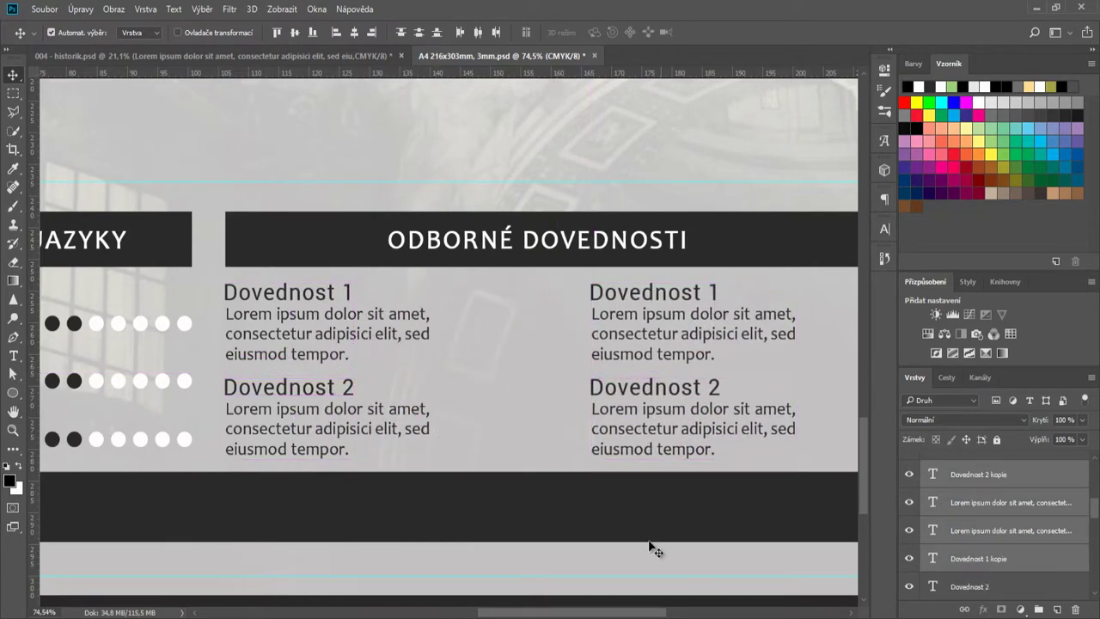
pyautogui.hscroll(1, 650, 545)
pyautogui.scroll(-2, 620, 527)
pyautogui.moveTo(563, 361); pyautogui.dragTo(554, 361)
pyautogui.click(647, 572)
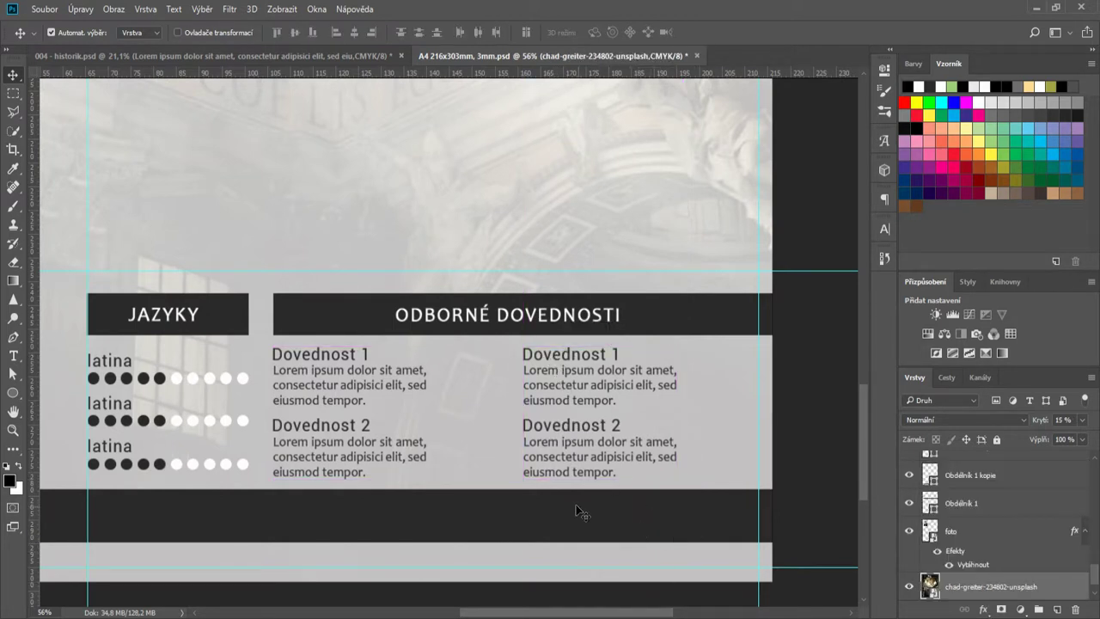
# - Draw a small circle with the Ellipse tool in the skills section
pyautogui.scroll(2, 580, 512)
pyautogui.rightClick(23, 398)
pyautogui.click(52, 417)
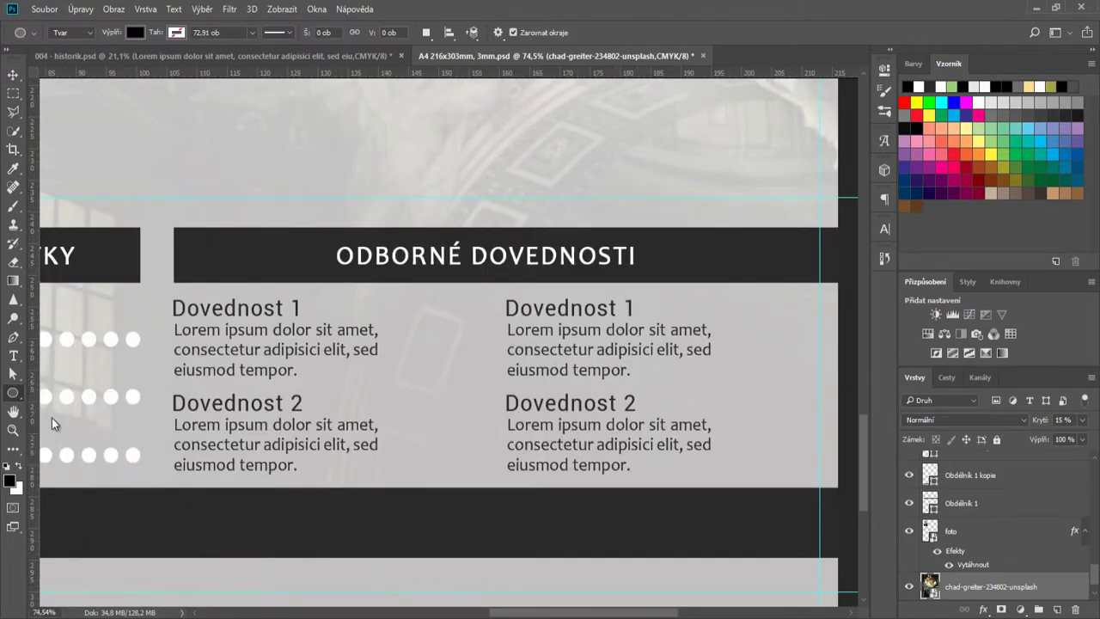
pyautogui.moveTo(421, 323); pyautogui.dragTo(435, 345)
pyautogui.press('v')
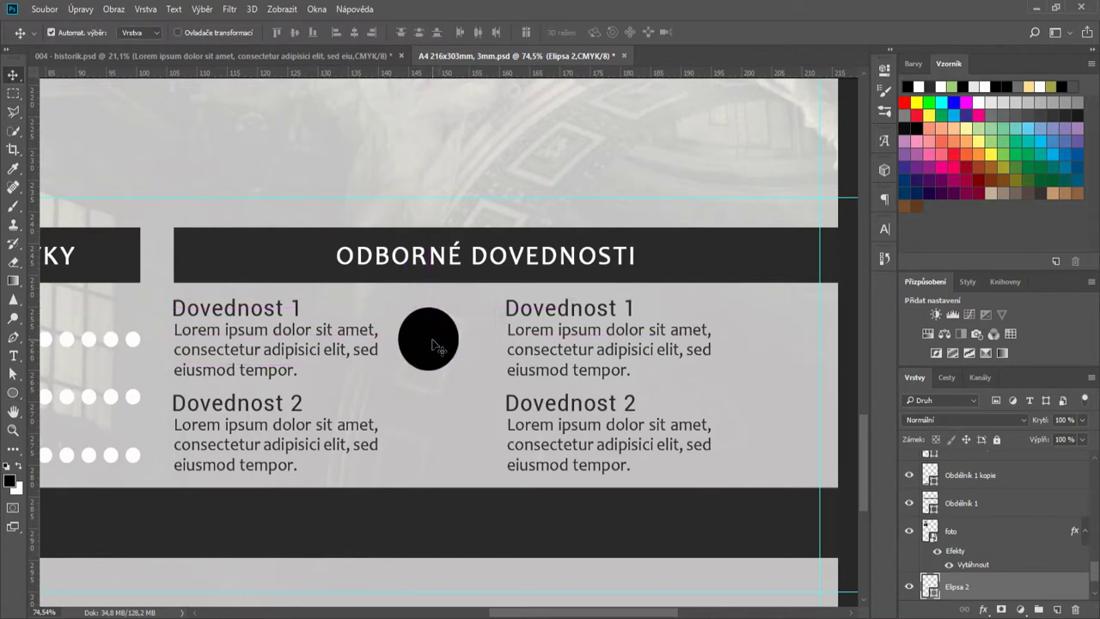
# - Set the circle layer's fill to 0%
pyautogui.scroll(-2, 435, 346)
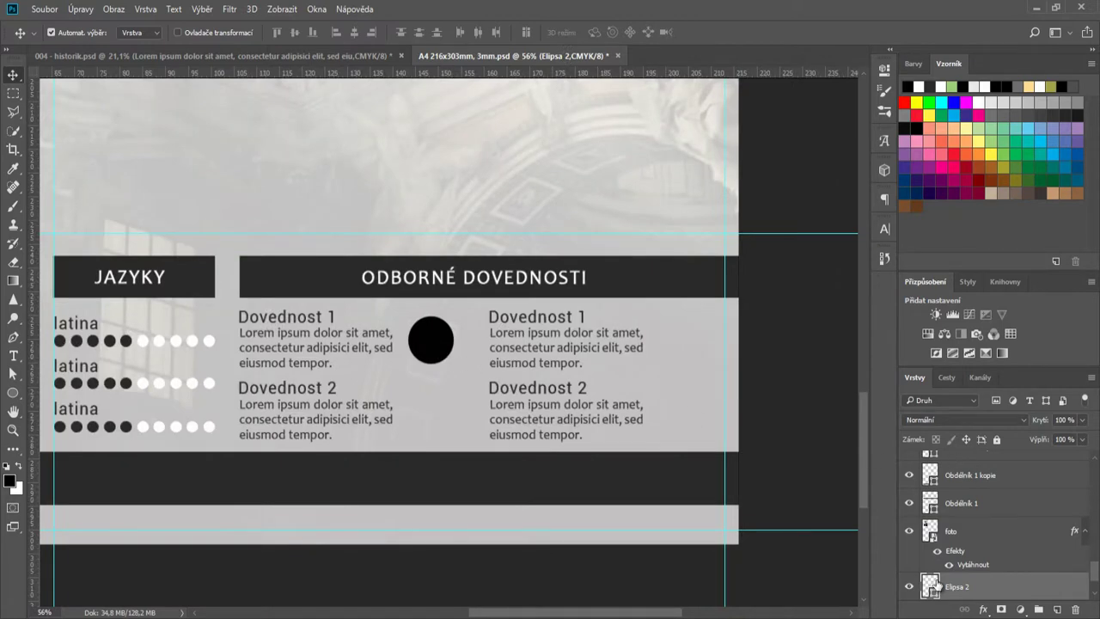
pyautogui.doubleClick(931, 587)
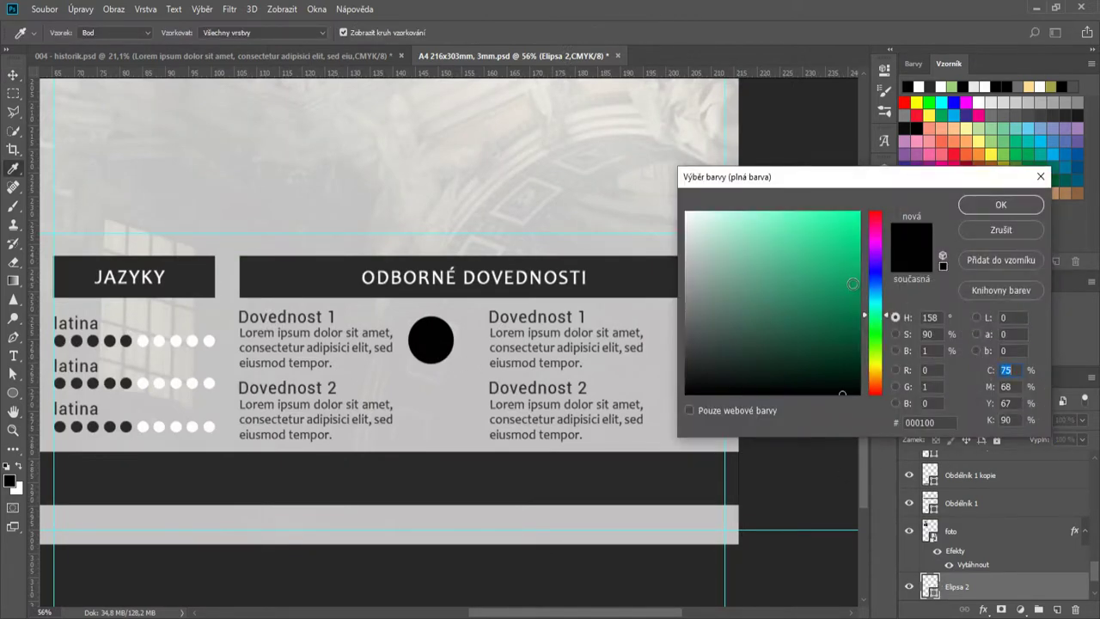
pyautogui.press('Escape')
pyautogui.click(1083, 441)
pyautogui.moveTo(1033, 456); pyautogui.dragTo(1005, 457)
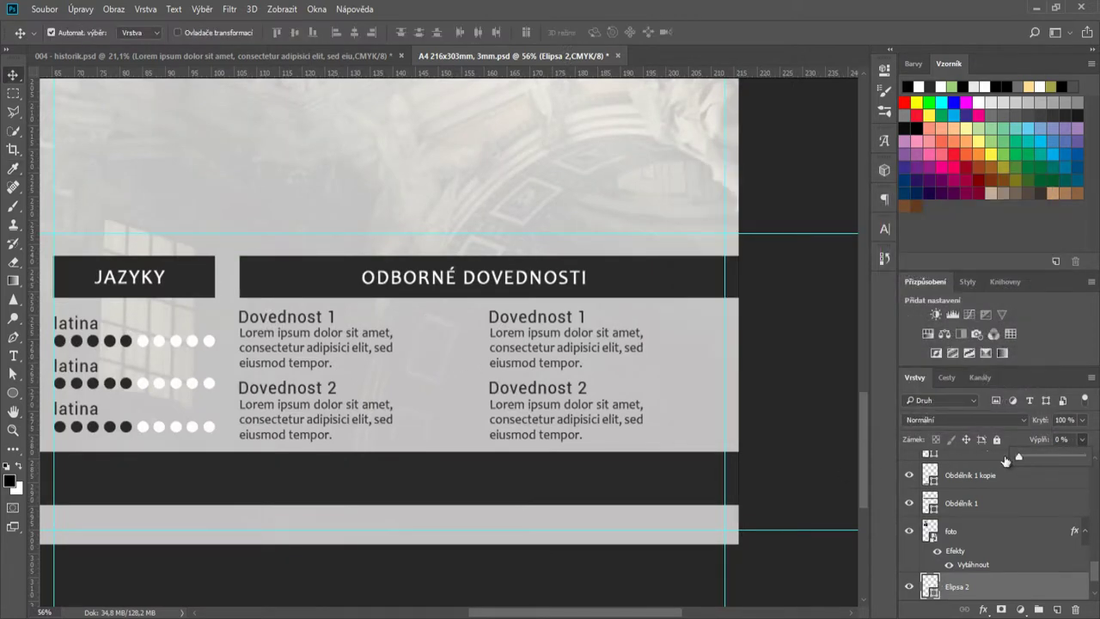
# - Give the circle a 10-point Stroke layer style and move it beside Dovednost 1
pyautogui.rightClick(999, 586)
pyautogui.click(980, 478)
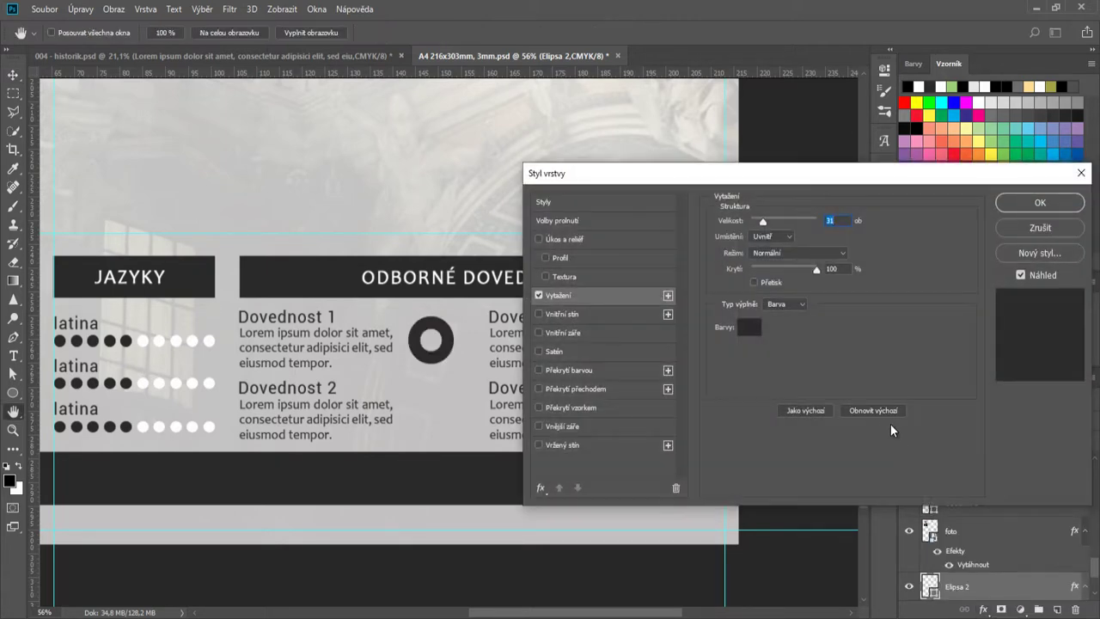
pyautogui.scroll(-12, 842, 221)
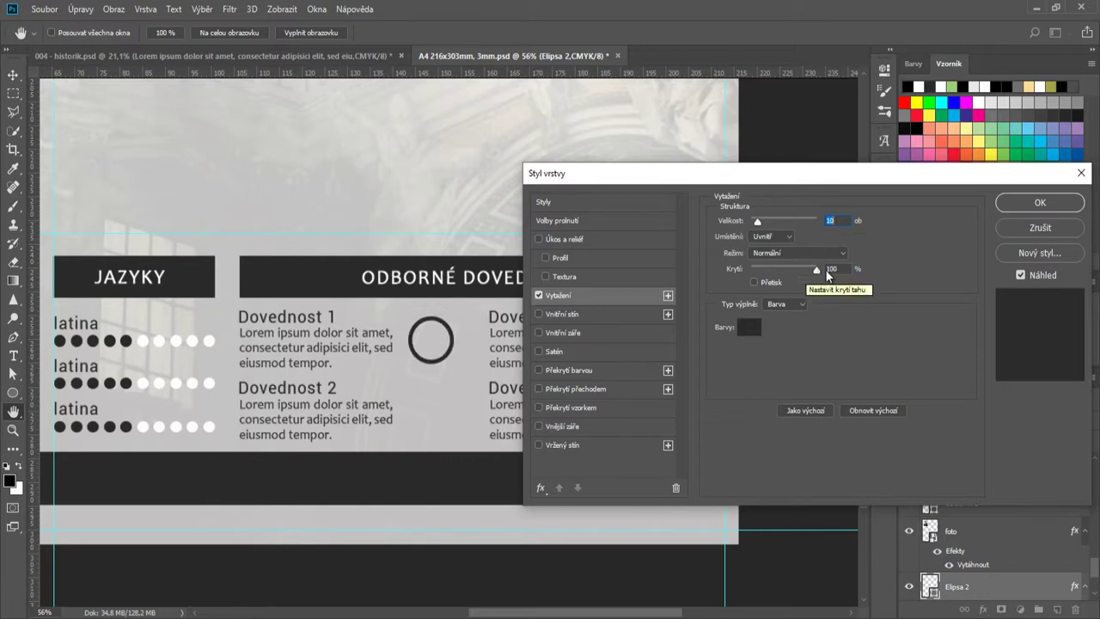
pyautogui.click(1016, 203)
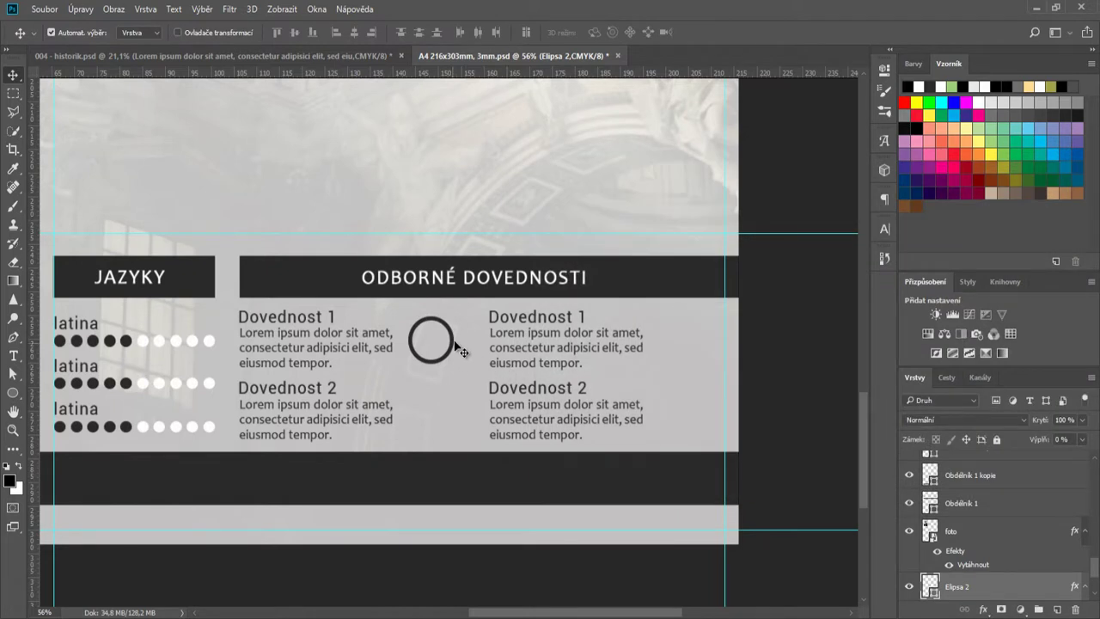
pyautogui.moveTo(456, 346); pyautogui.dragTo(462, 346)
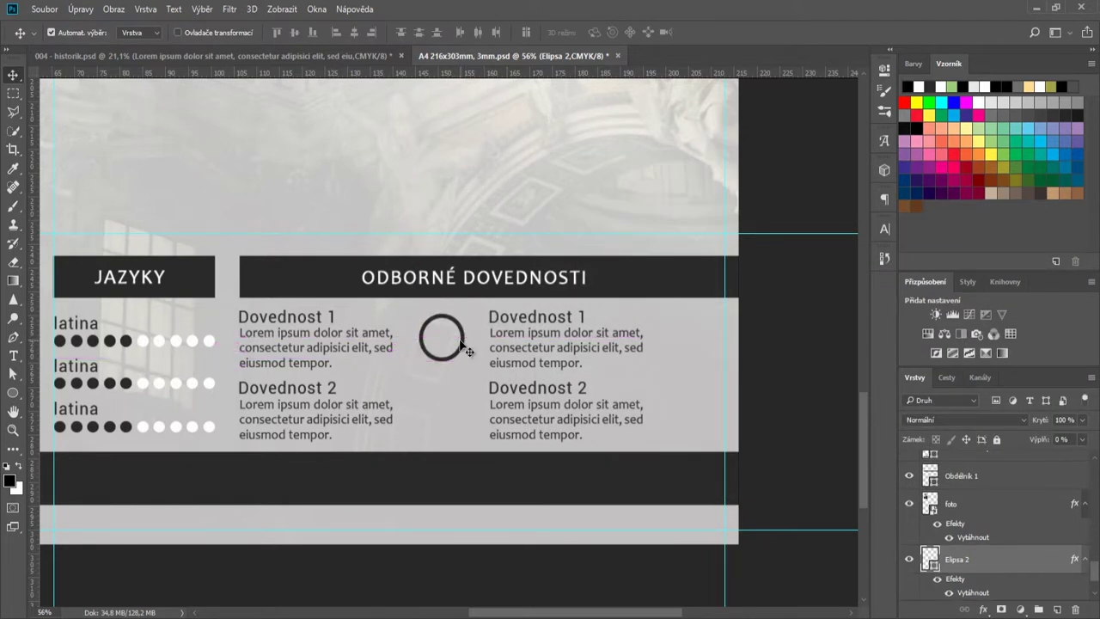
pyautogui.scroll(-5, 462, 345)
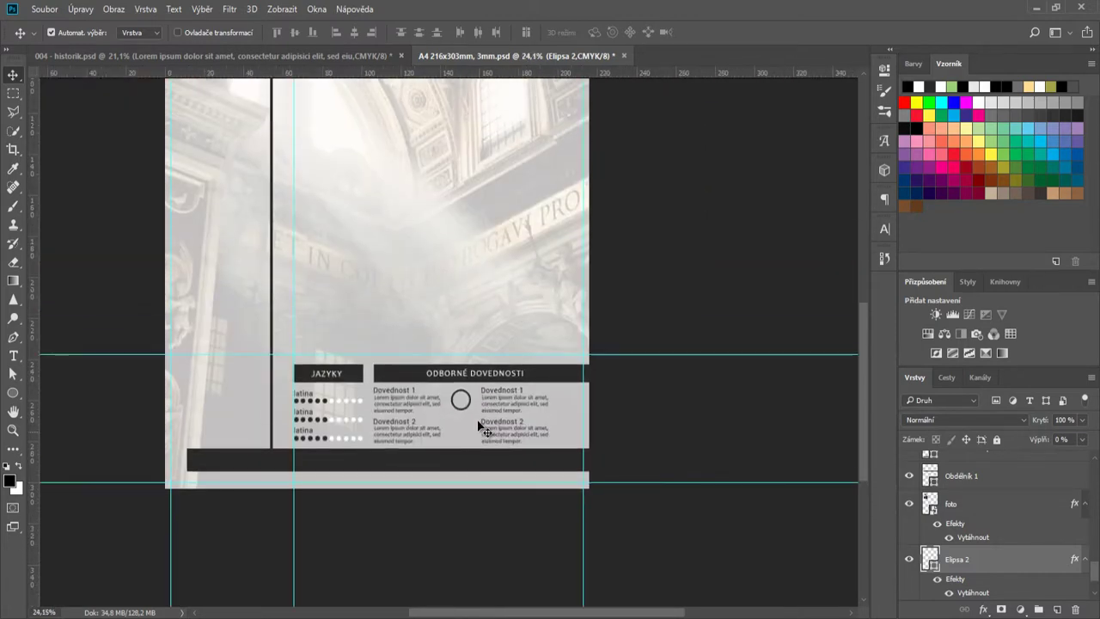
# - Scale the ring to 111% and place a copy beside Dovednost 2
pyautogui.scroll(4, 469, 386)
pyautogui.hotkey('ctrl', 't')
pyautogui.moveTo(464, 393); pyautogui.dragTo(469, 398)
pyautogui.press('Return')
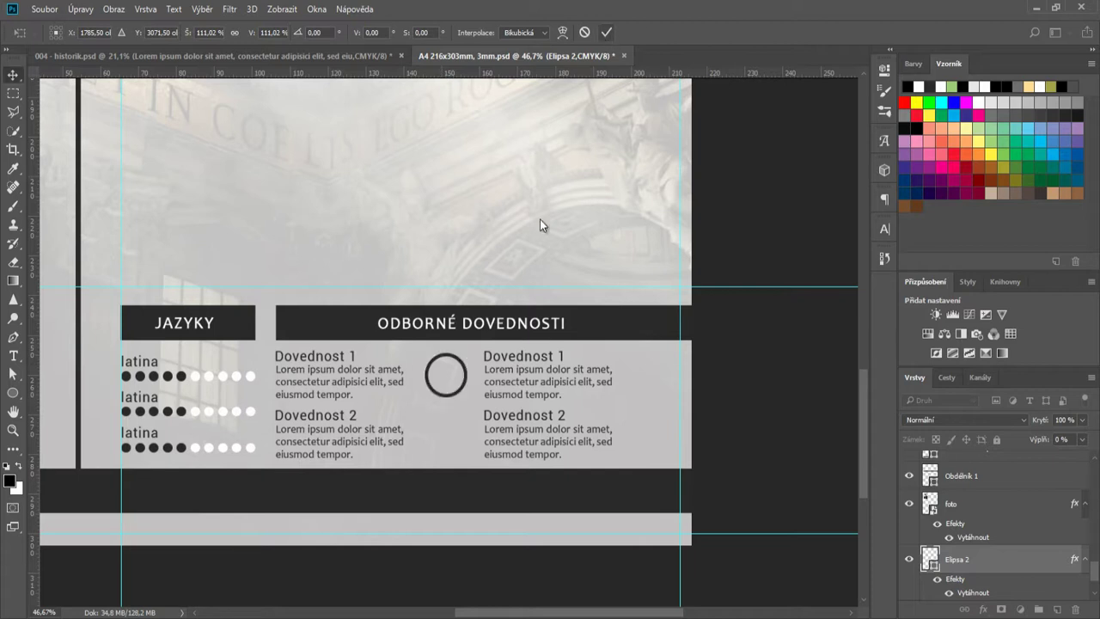
pyautogui.moveTo(461, 366); pyautogui.dragTo(655, 392)
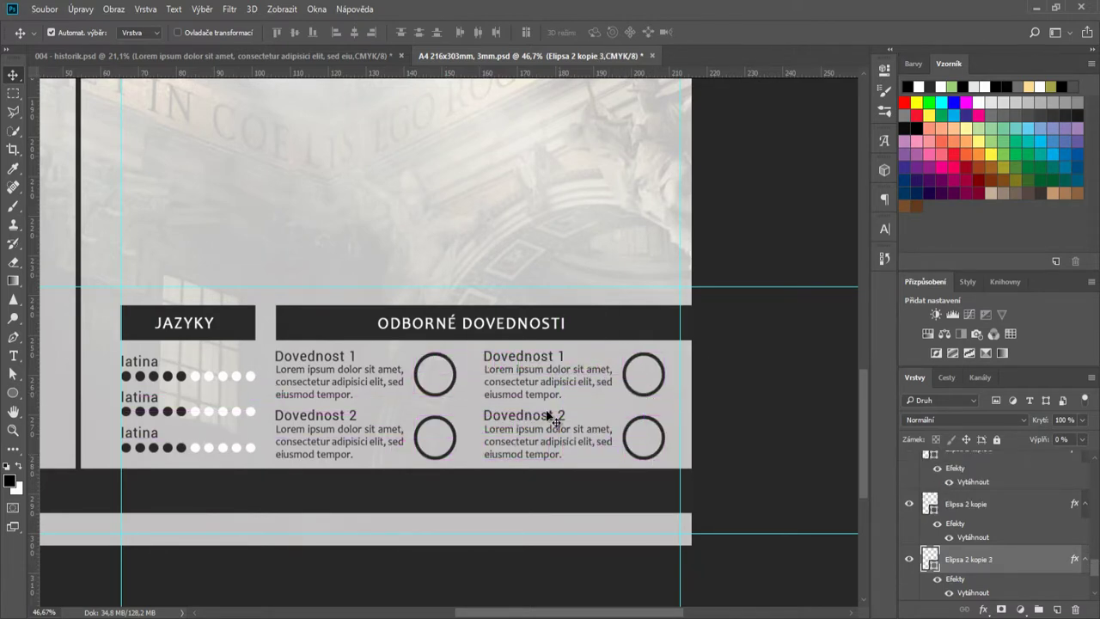
pyautogui.scroll(-5, 550, 417)
# - Create a 2-column guide layout with a 195 mm gutter
pyautogui.click(281, 9)
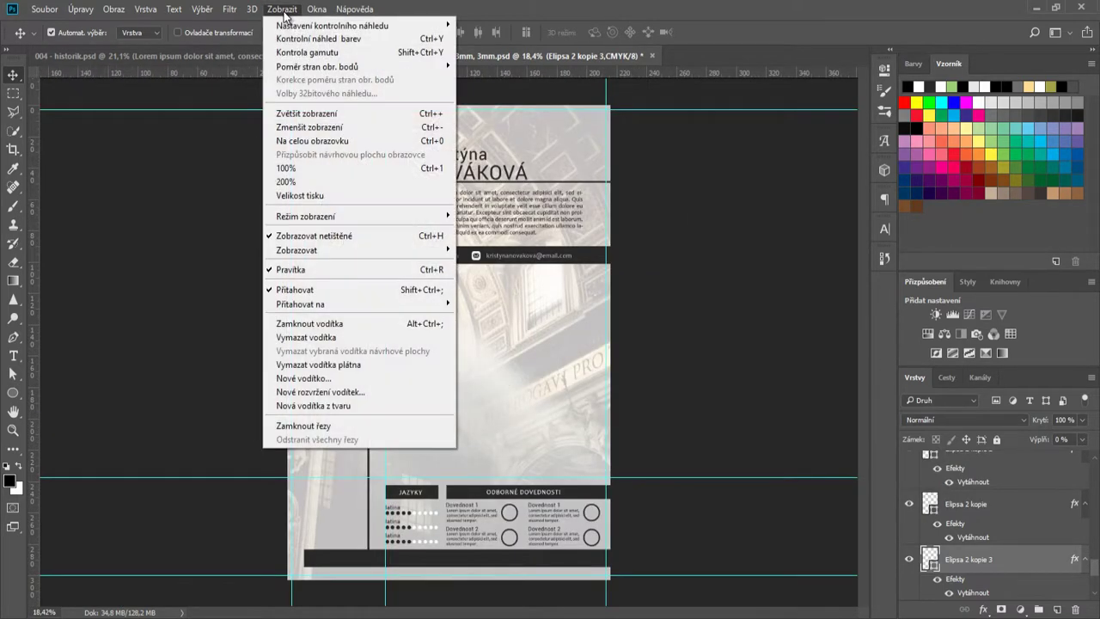
pyautogui.click(356, 392)
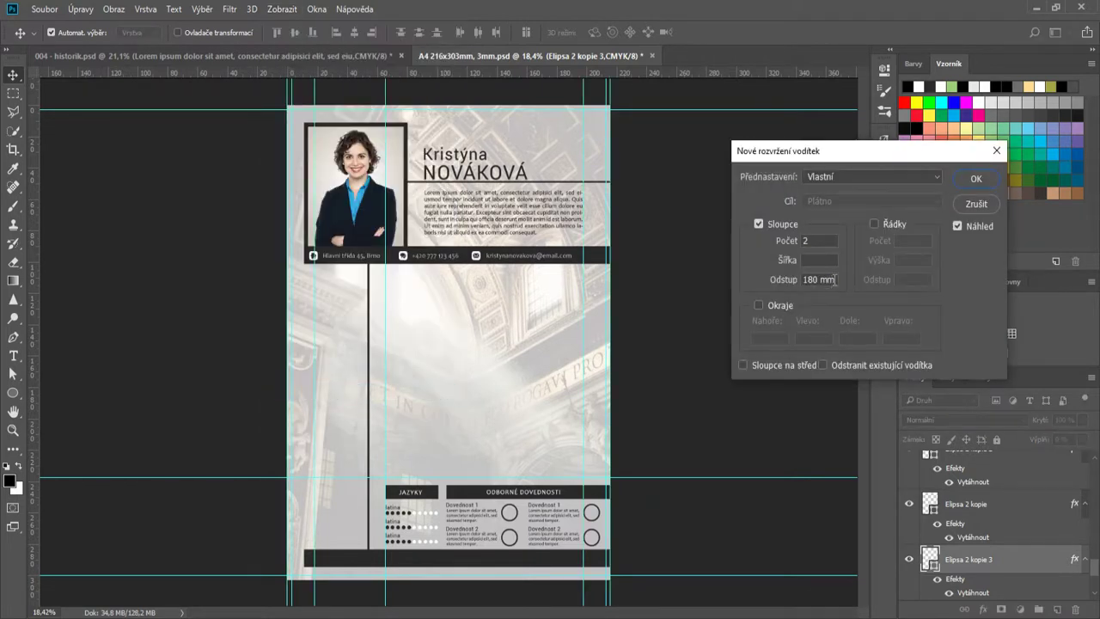
pyautogui.moveTo(835, 280); pyautogui.dragTo(736, 277)
pyautogui.write('195')
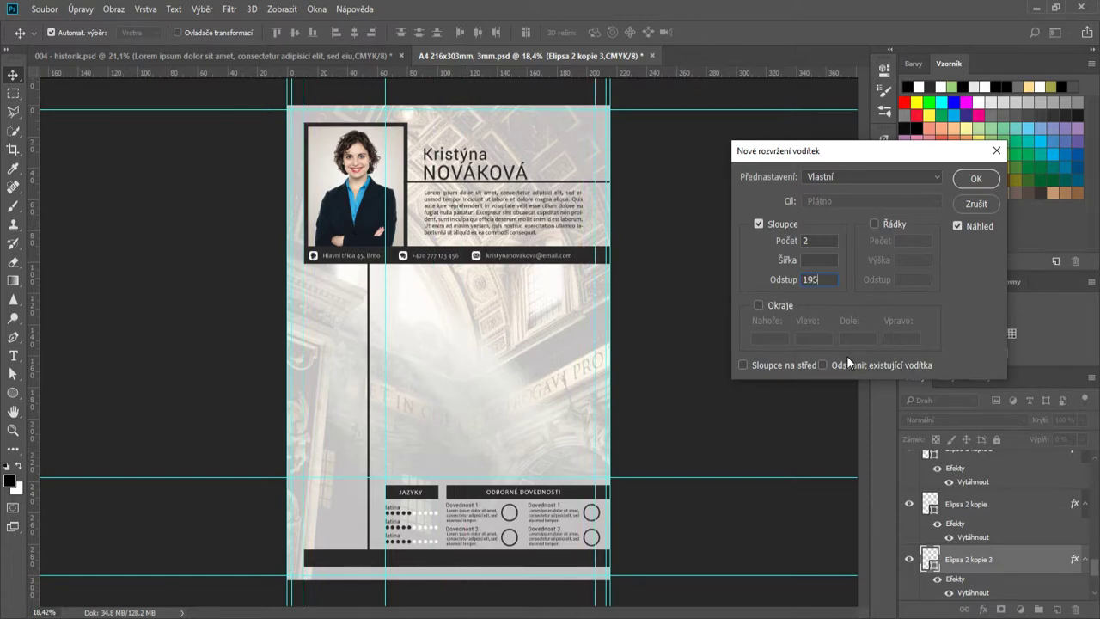
pyautogui.click(976, 178)
pyautogui.scroll(3, 593, 490)
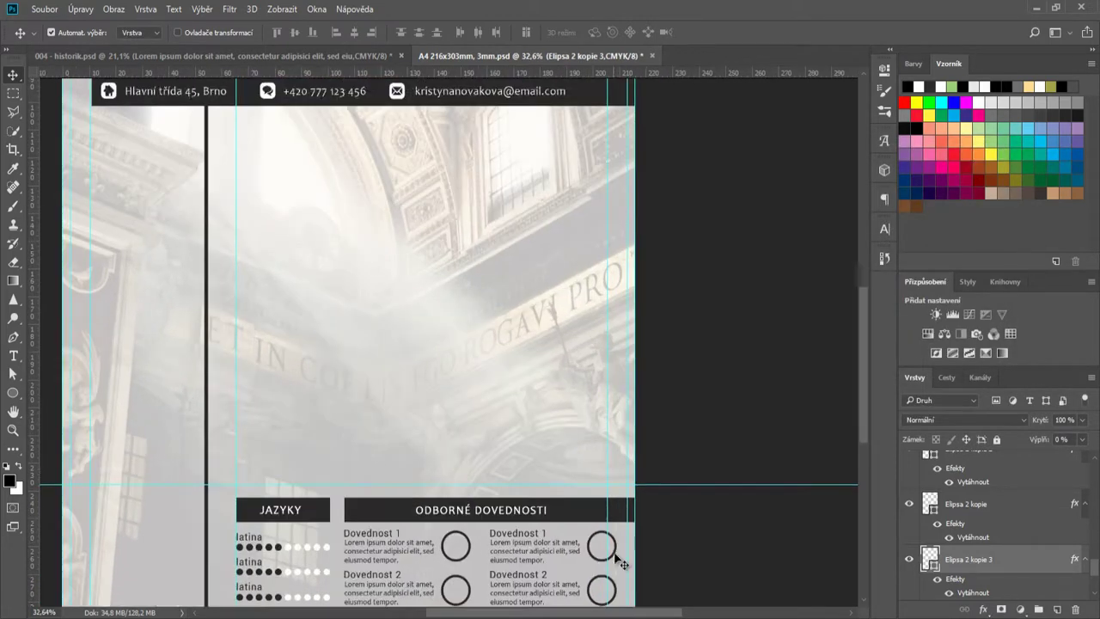
# - Select the right-column skill text layers and shift them slightly left
pyautogui.scroll(-2, 620, 563)
pyautogui.scroll(3, 516, 442)
pyautogui.click(515, 442)
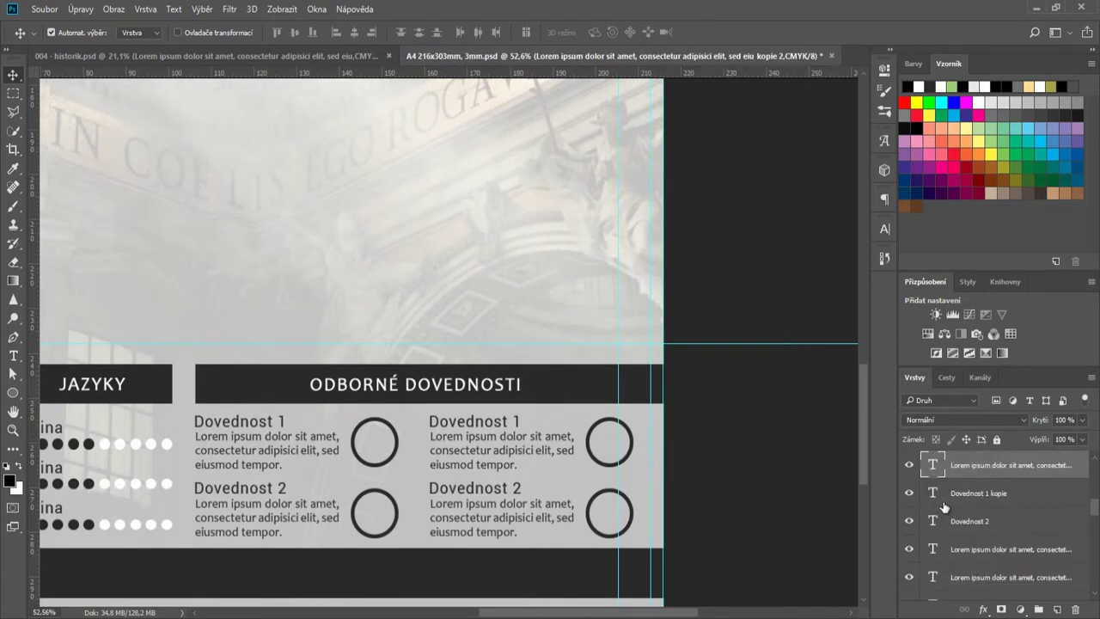
pyautogui.click(910, 522)
pyautogui.click(913, 522)
pyautogui.scroll(3, 980, 496)
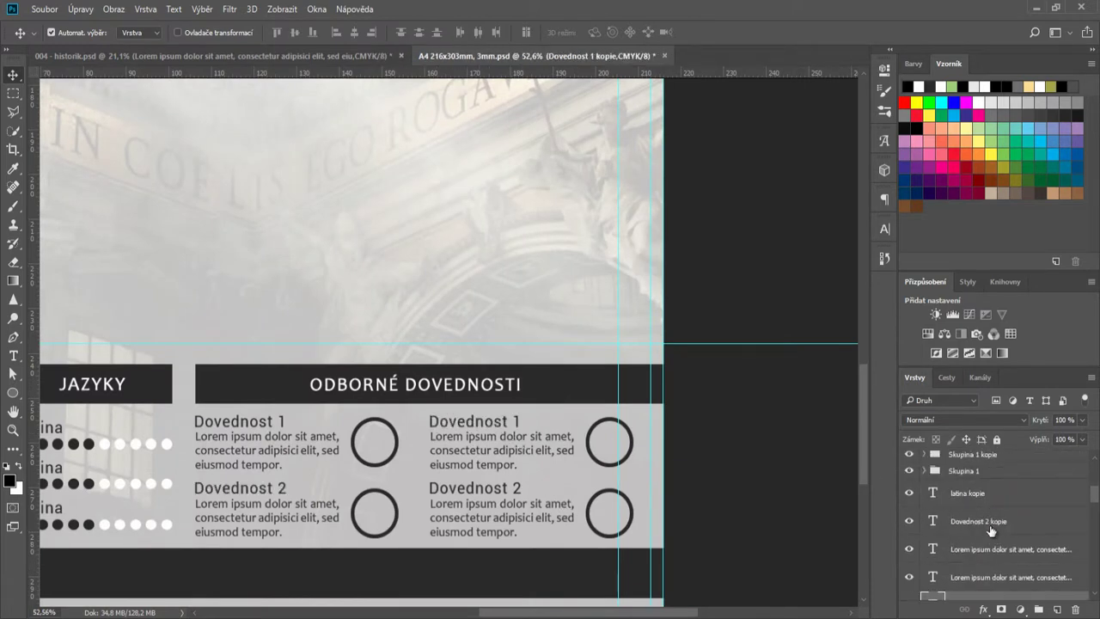
pyautogui.keyDown('shift'); pyautogui.click(991, 528); pyautogui.keyUp('shift')
pyautogui.scroll(-1, 990, 528)
pyautogui.moveTo(519, 444); pyautogui.dragTo(507, 447)
# - Move the two right-hand rings left to line up with the guide
pyautogui.moveTo(606, 464); pyautogui.dragTo(575, 468)
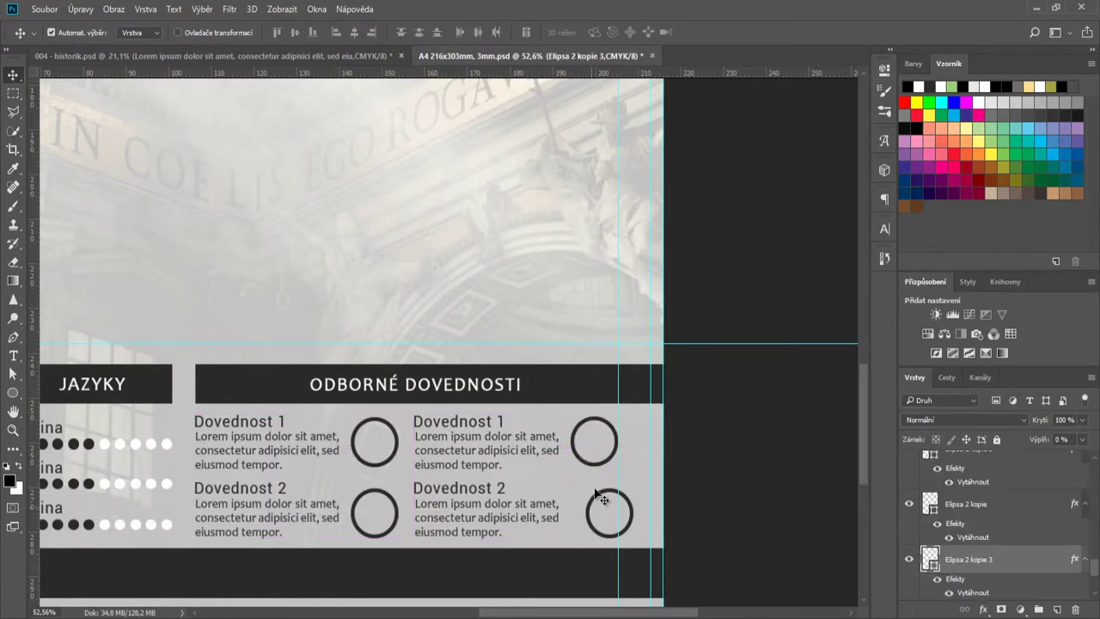
pyautogui.moveTo(589, 513); pyautogui.dragTo(573, 513)
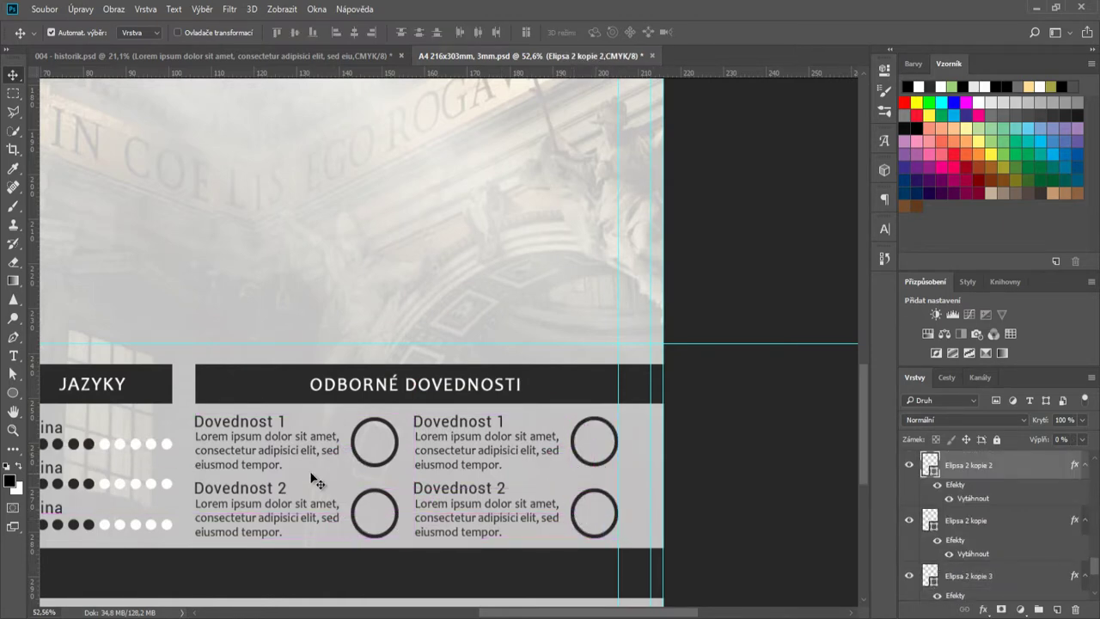
pyautogui.scroll(3, 299, 498)
pyautogui.scroll(1, 299, 498)
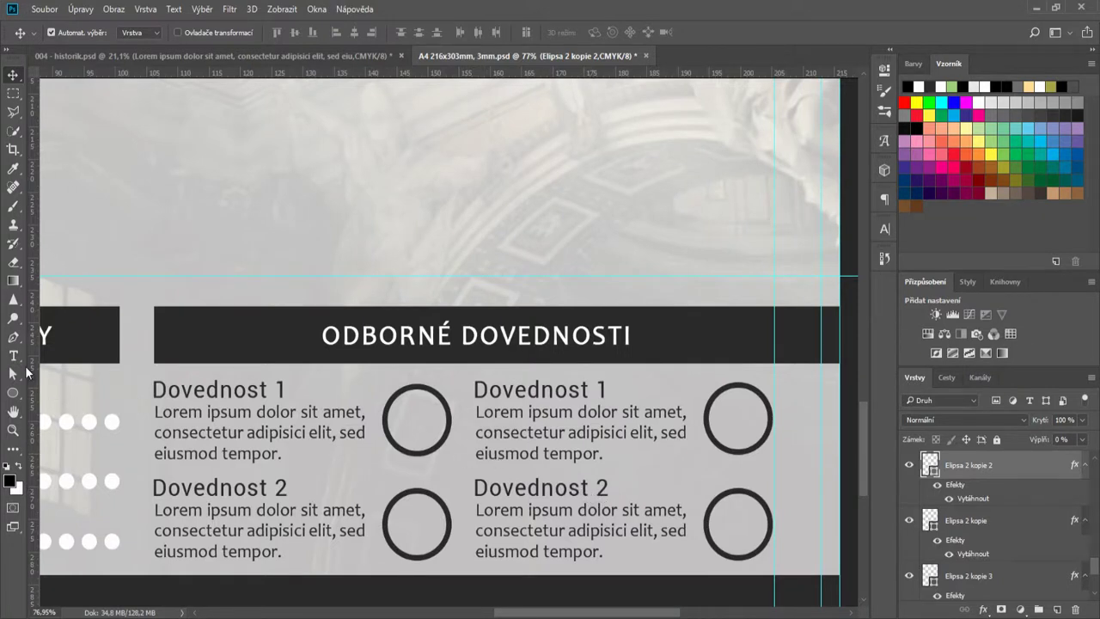
# - Add an 85% text label and place it inside the first skill ring
pyautogui.click(13, 355)
pyautogui.click(366, 388)
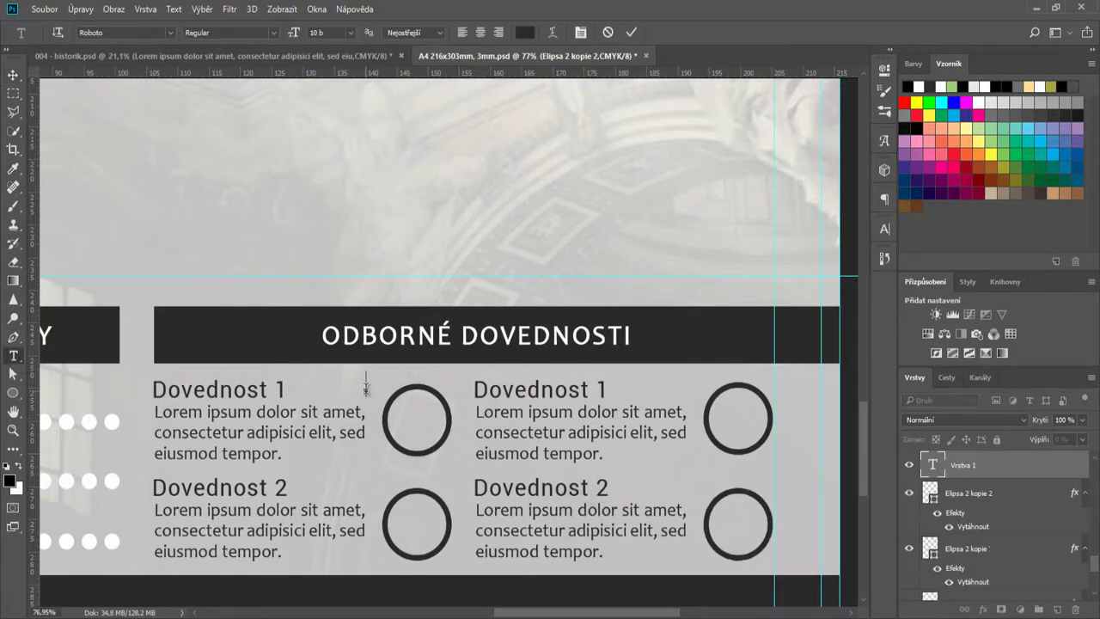
pyautogui.write('85%')
pyautogui.click(630, 33)
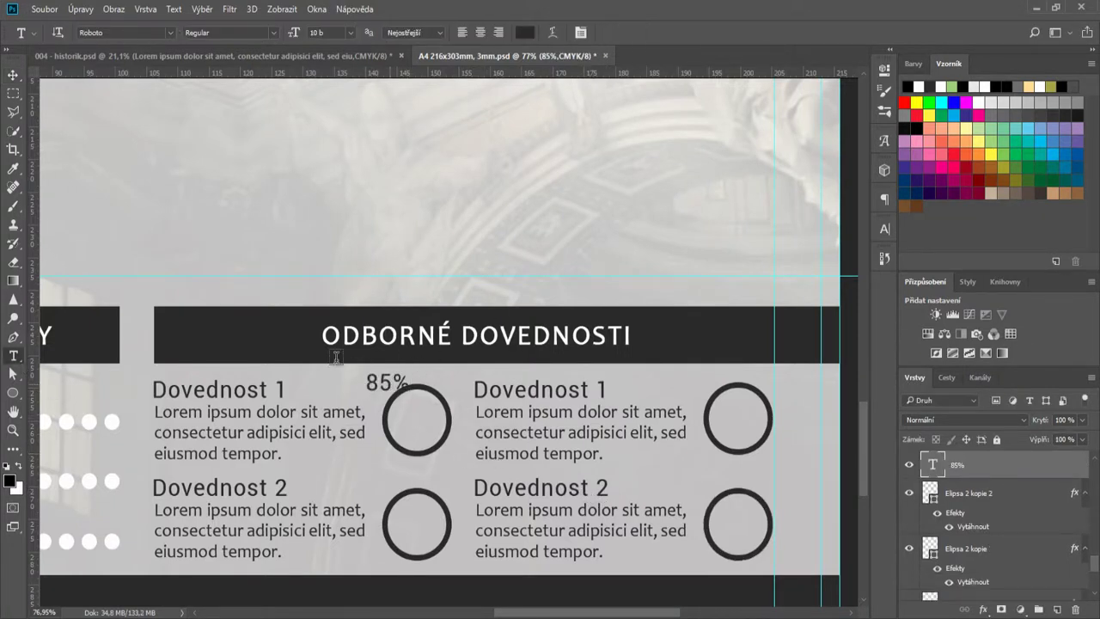
pyautogui.press('v')
pyautogui.moveTo(385, 384); pyautogui.dragTo(416, 422)
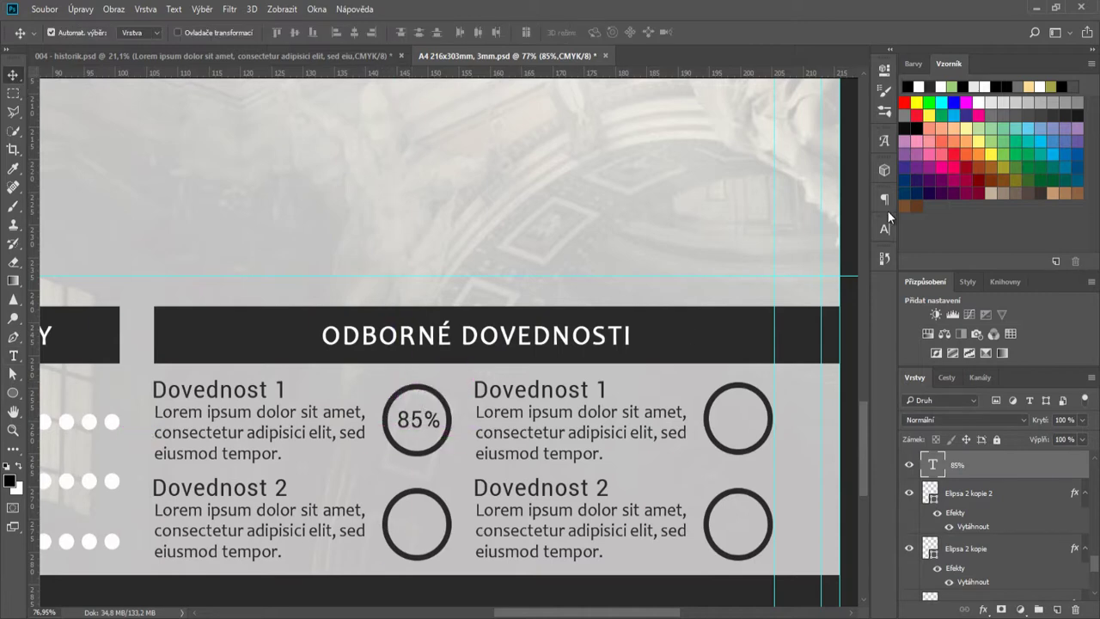
# - Style the 85% label in bold Montserrat with letter spacing 0 and copy it into the lower ring
pyautogui.click(883, 229)
pyautogui.click(800, 247)
pyautogui.click(822, 303)
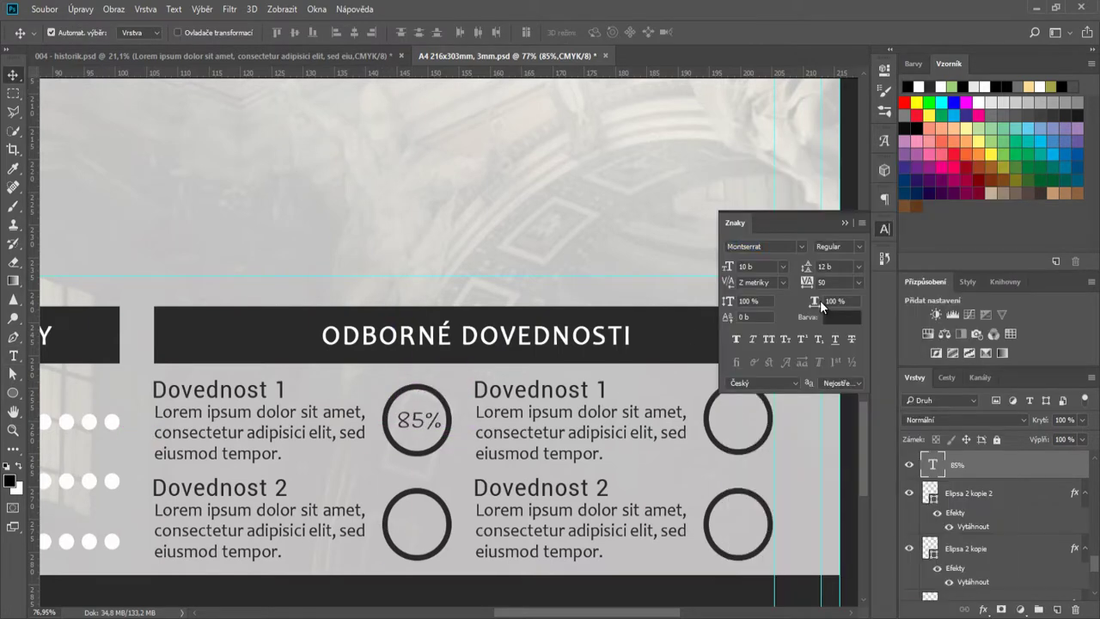
pyautogui.click(857, 282)
pyautogui.click(844, 398)
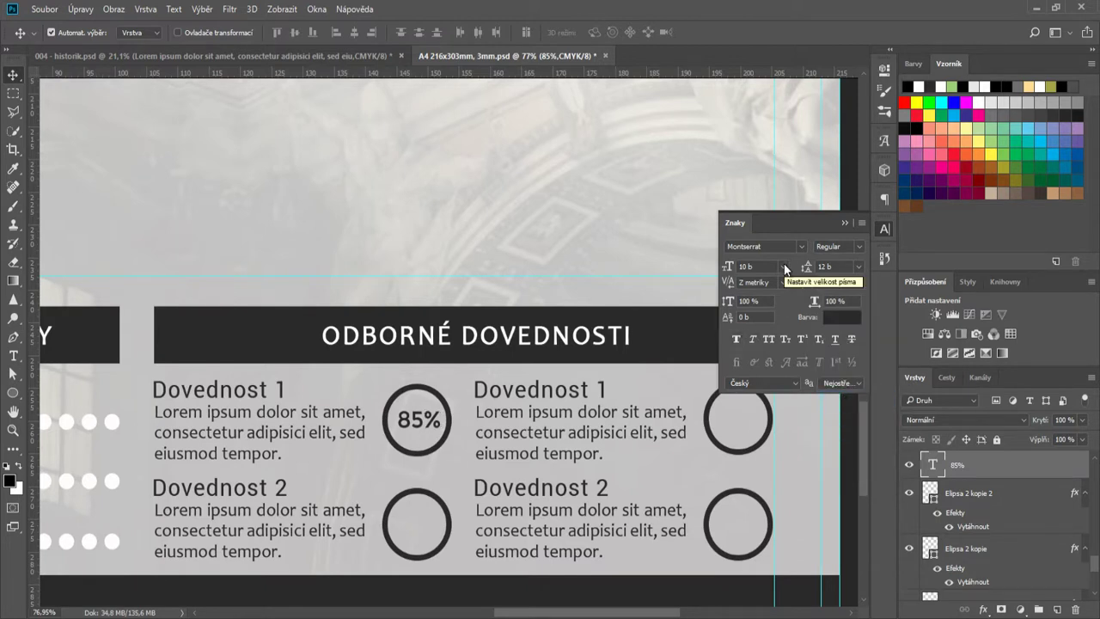
pyautogui.click(735, 341)
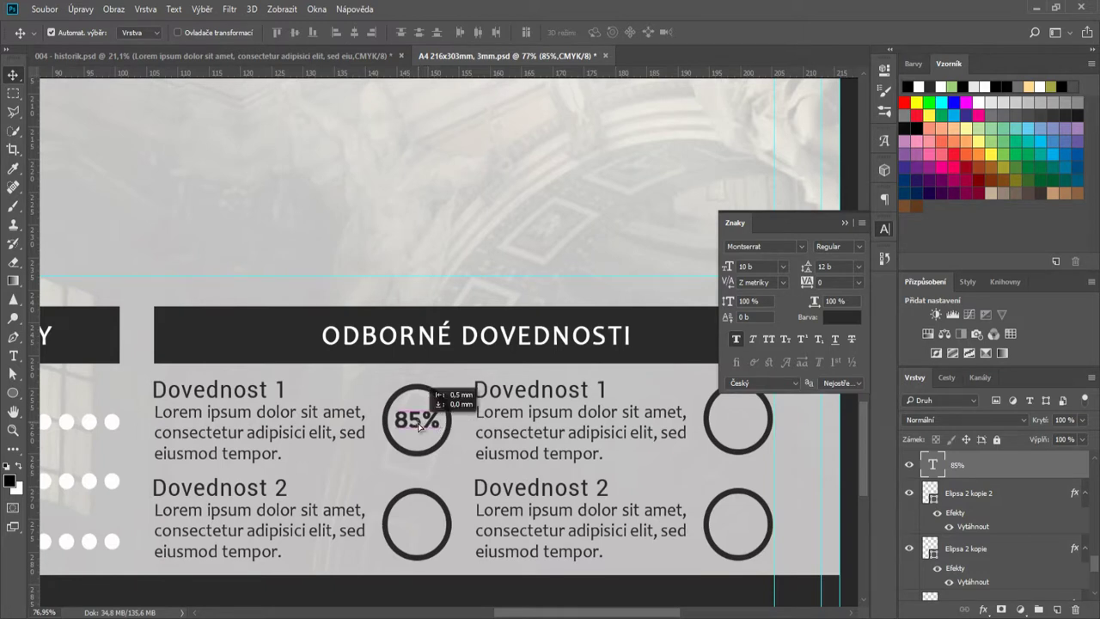
pyautogui.moveTo(427, 432); pyautogui.dragTo(745, 427)
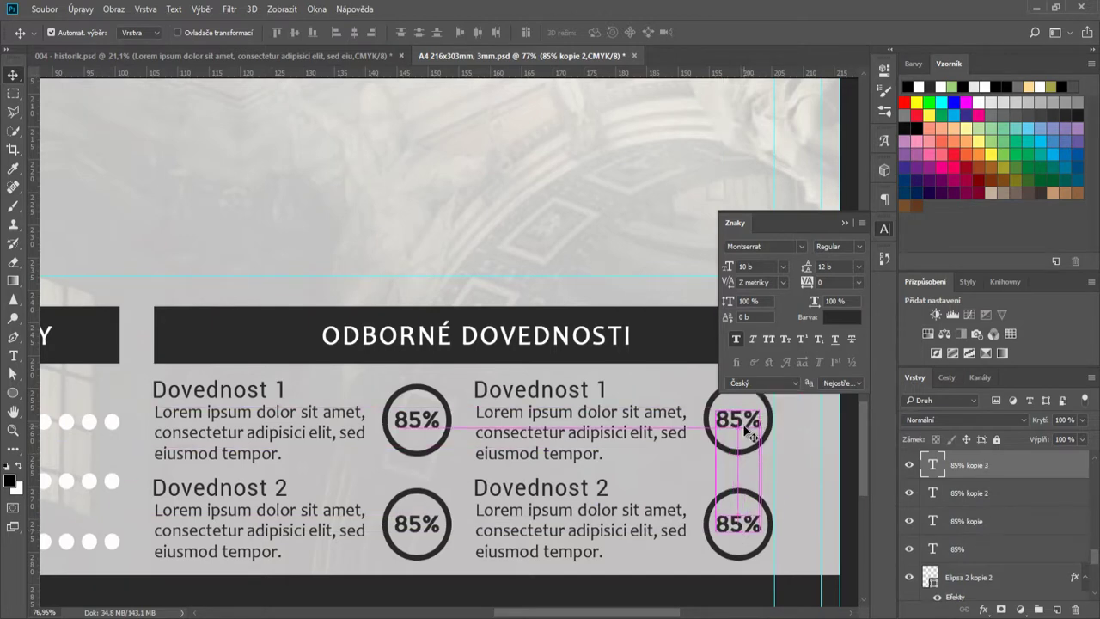
# - Duplicate the latina label up to sit just below the contact bar
pyautogui.scroll(-3, 773, 462)
pyautogui.click(845, 224)
pyautogui.scroll(-7, 660, 486)
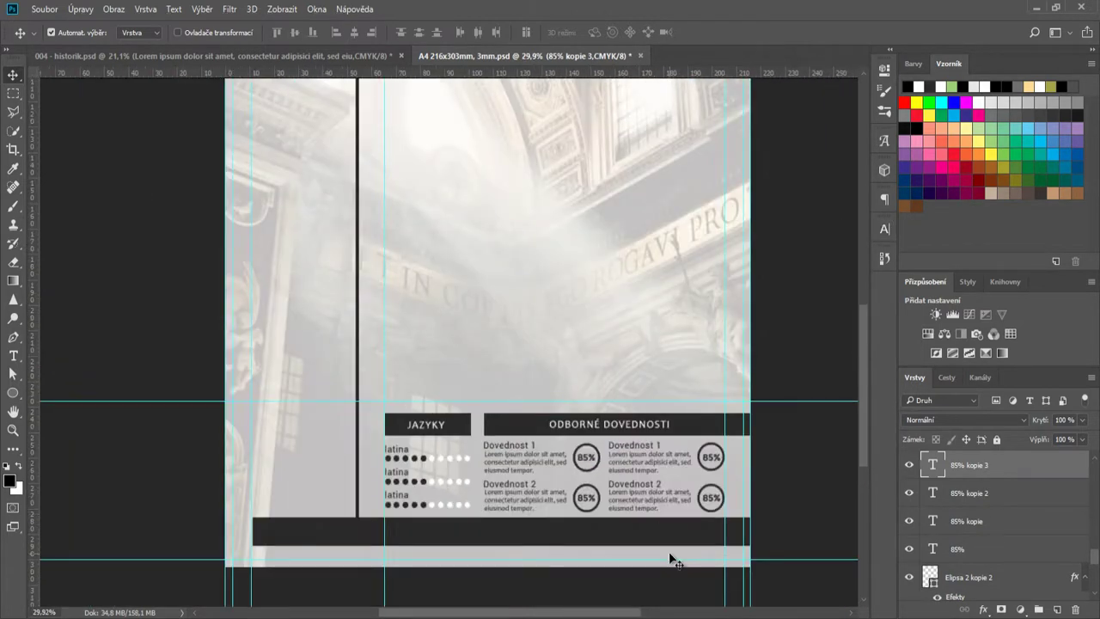
pyautogui.scroll(-2, 673, 559)
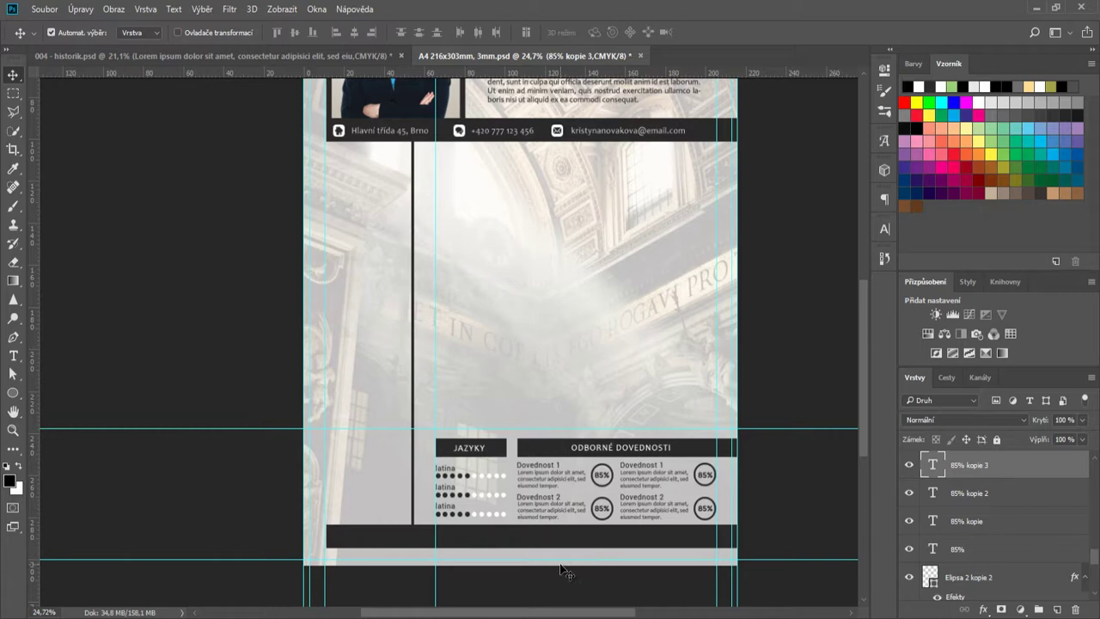
pyautogui.scroll(3, 560, 570)
pyautogui.scroll(-2, 561, 569)
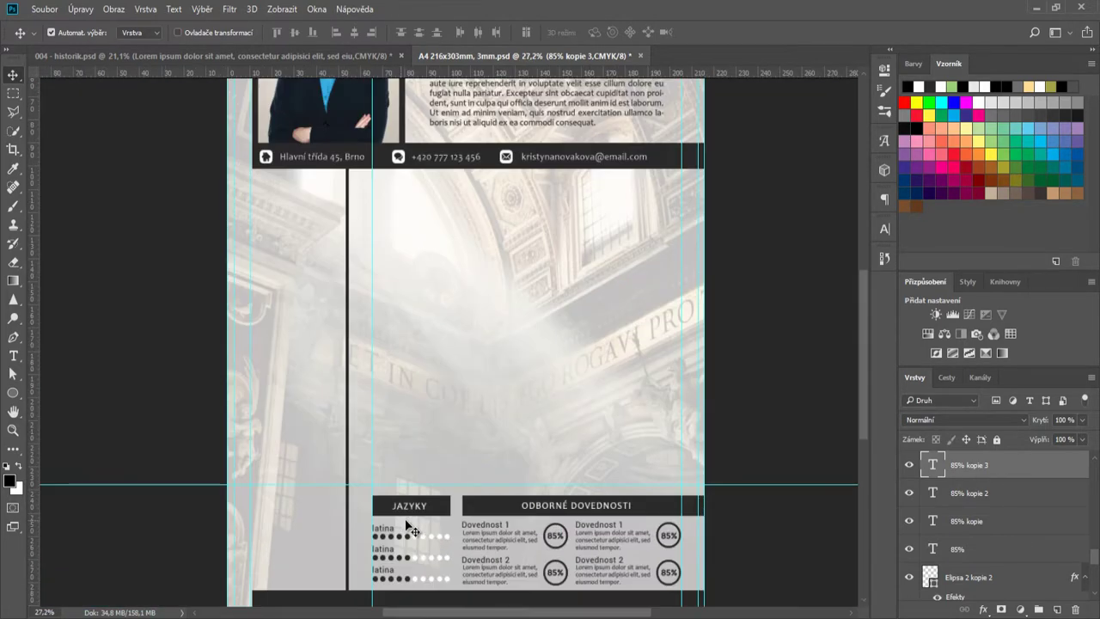
pyautogui.scroll(2, 389, 512)
pyautogui.moveTo(385, 535); pyautogui.dragTo(385, 201)
pyautogui.scroll(1, 412, 250)
pyautogui.scroll(3, 377, 191)
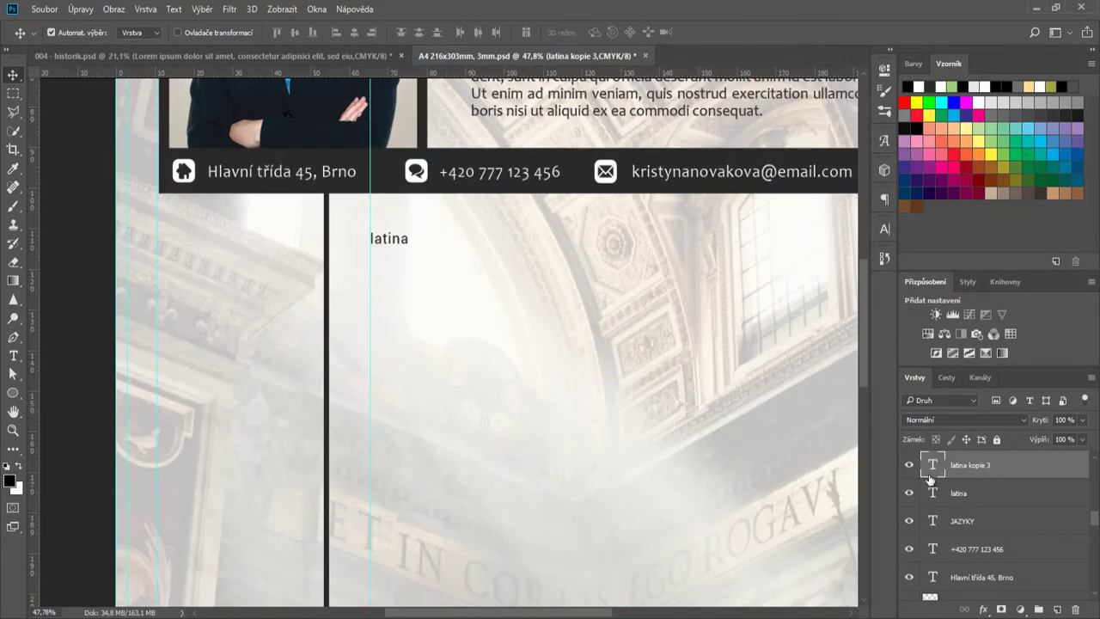
# - Retype the copied label as 'Střední škola' and make it a 14 b bold heading
pyautogui.doubleClick(926, 466)
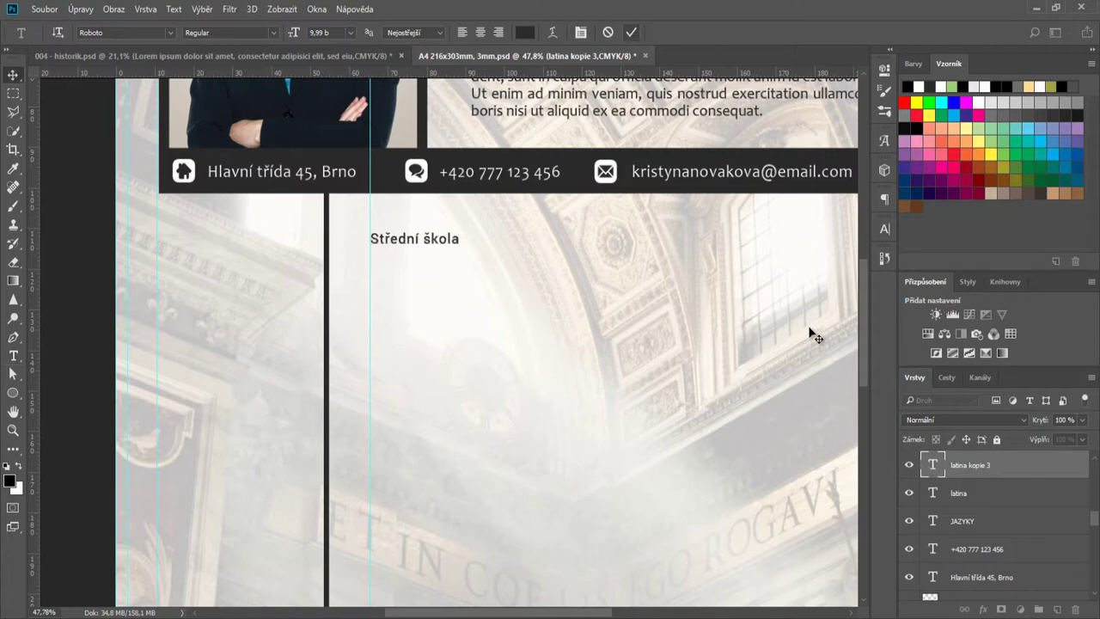
pyautogui.click(809, 335)
pyautogui.click(884, 229)
pyautogui.click(783, 267)
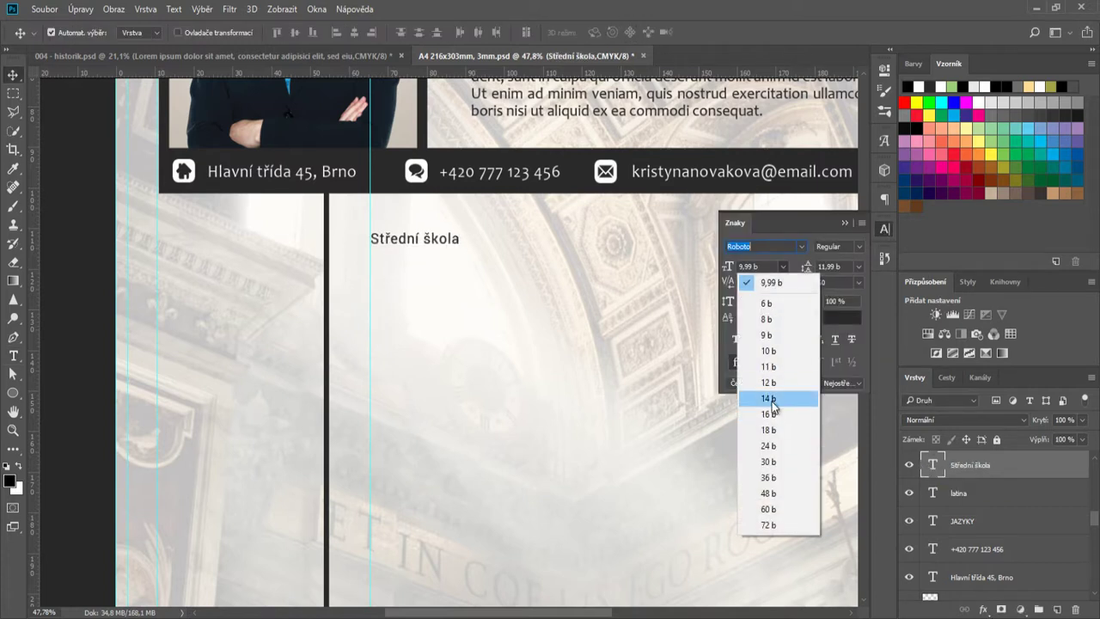
pyautogui.click(773, 401)
pyautogui.click(739, 341)
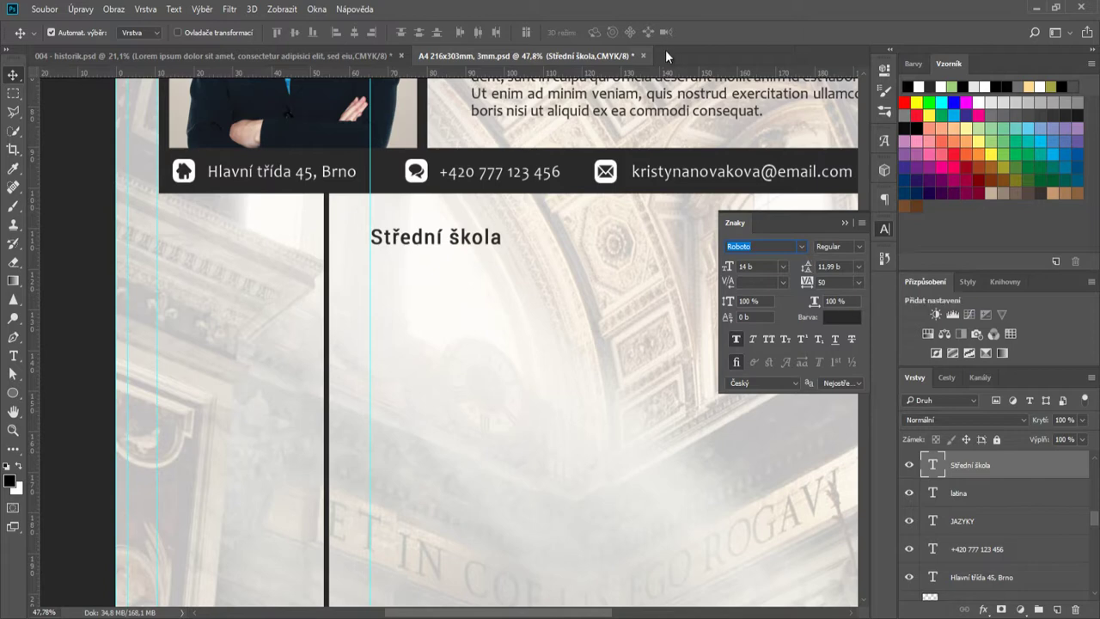
pyautogui.click(844, 224)
pyautogui.scroll(-2, 604, 247)
pyautogui.click(883, 230)
pyautogui.click(782, 266)
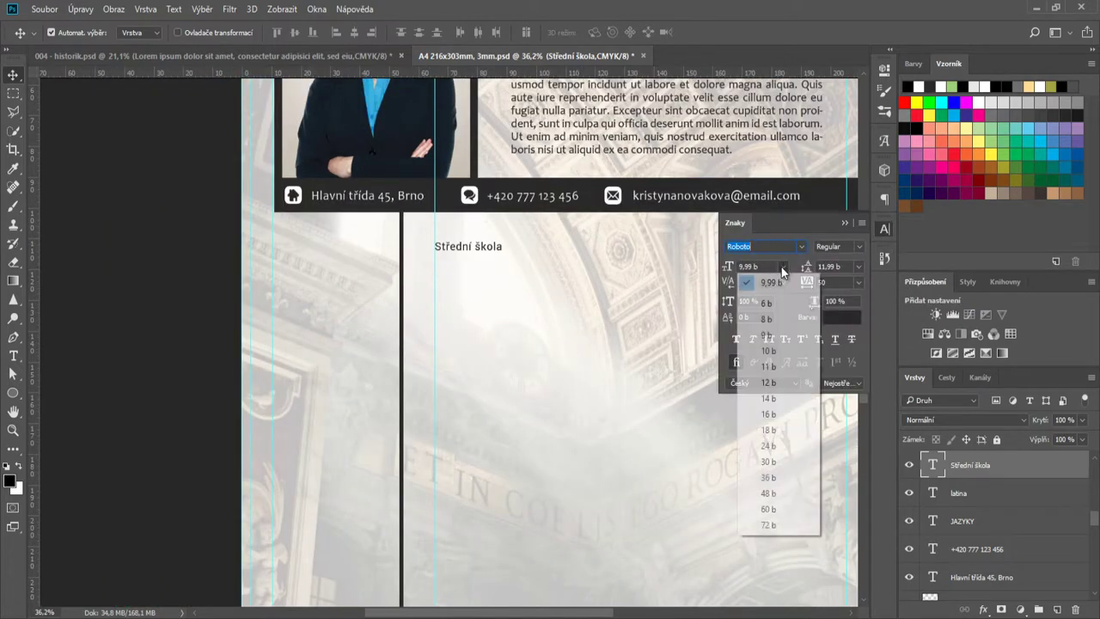
pyautogui.click(775, 394)
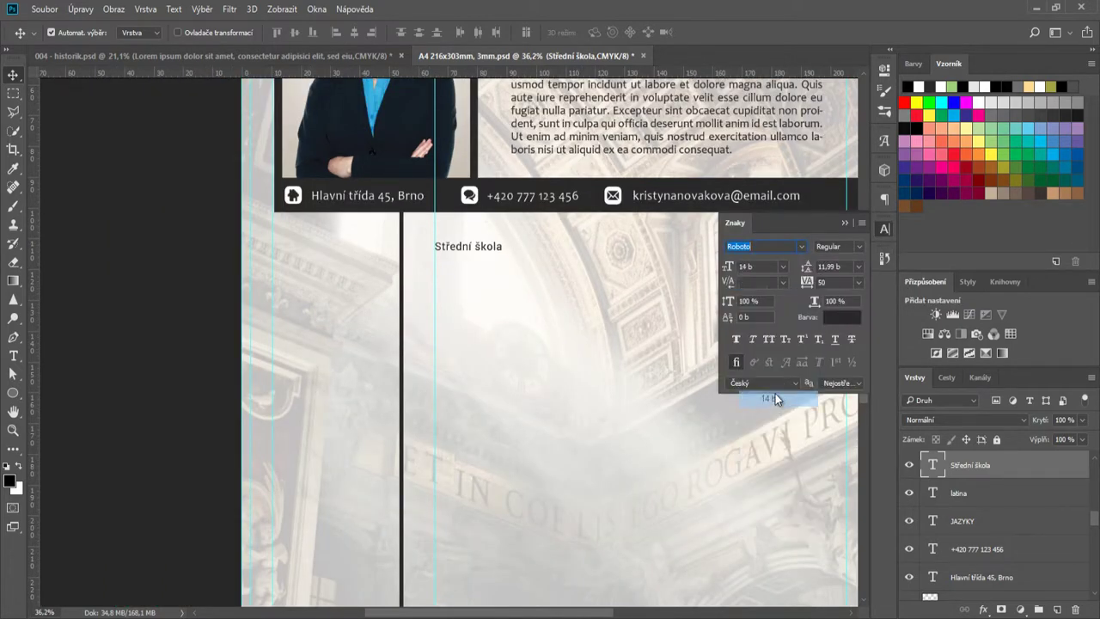
pyautogui.click(845, 225)
# - Stack duplicates of the Střední škola heading further down the column
pyautogui.click(529, 249)
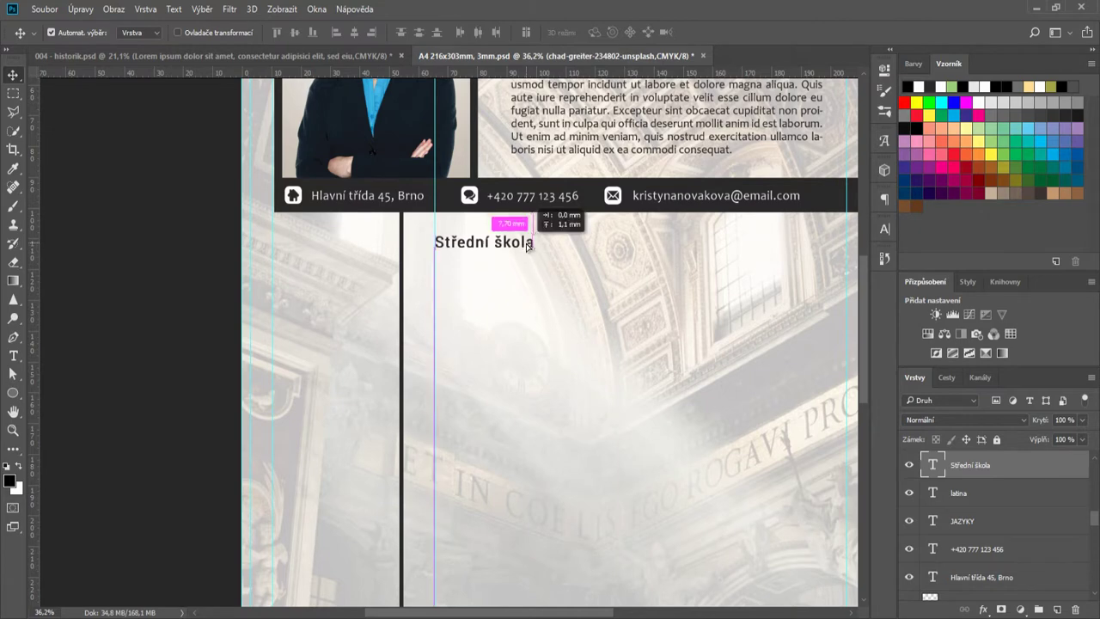
pyautogui.scroll(3, 481, 260)
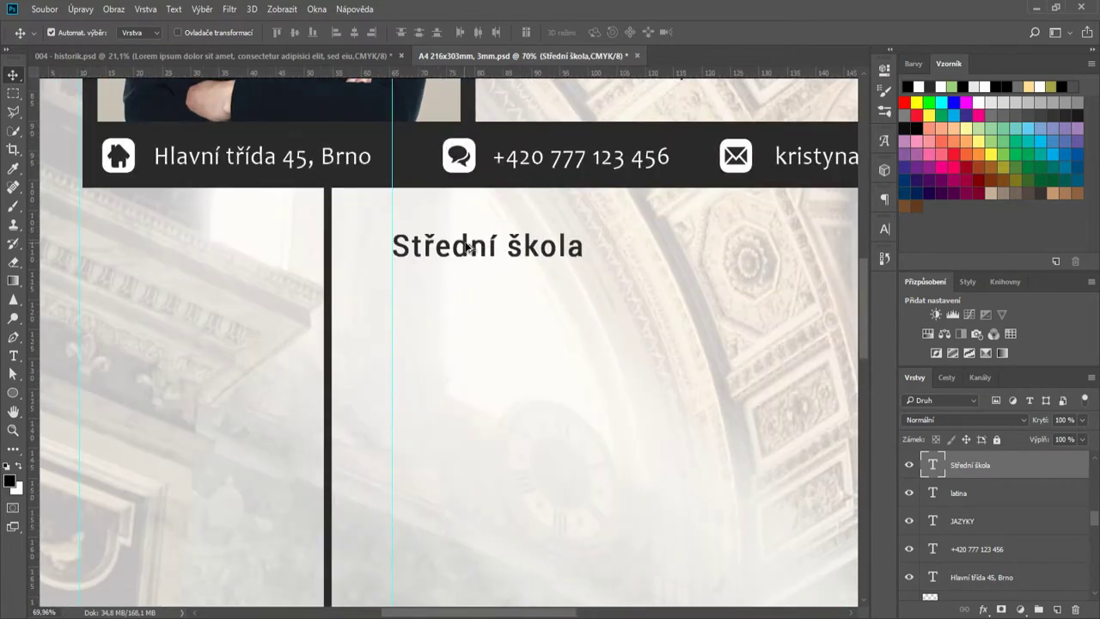
pyautogui.moveTo(467, 248); pyautogui.dragTo(478, 393)
pyautogui.scroll(-3, 481, 348)
pyautogui.scroll(-3, 610, 410)
pyautogui.moveTo(603, 611); pyautogui.dragTo(652, 612)
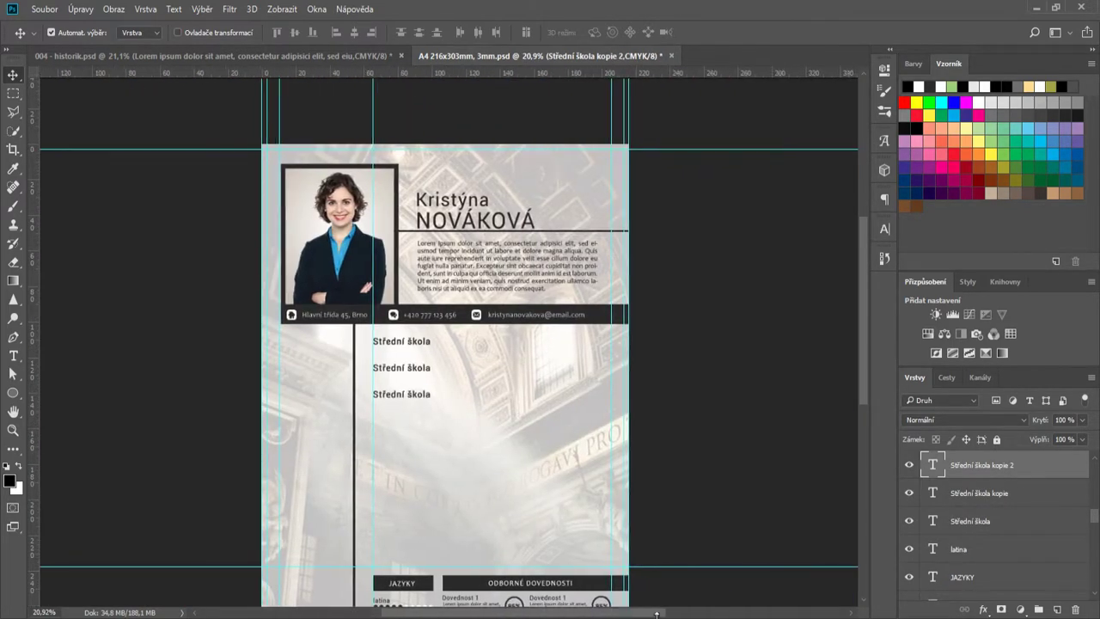
# - Copy the Lorem ipsum description paragraph from the reference CV 004 - historik.psd
pyautogui.scroll(3, 555, 470)
pyautogui.click(366, 57)
pyautogui.doubleClick(933, 465)
pyautogui.hotkey('ctrl', 'c')
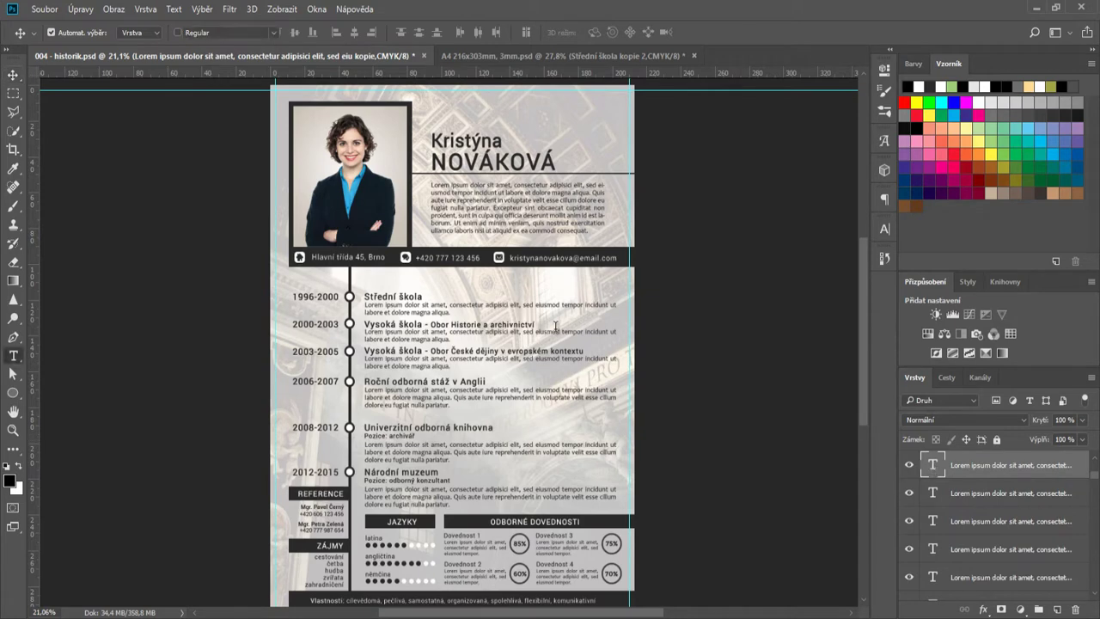
pyautogui.click(631, 33)
pyautogui.click(598, 56)
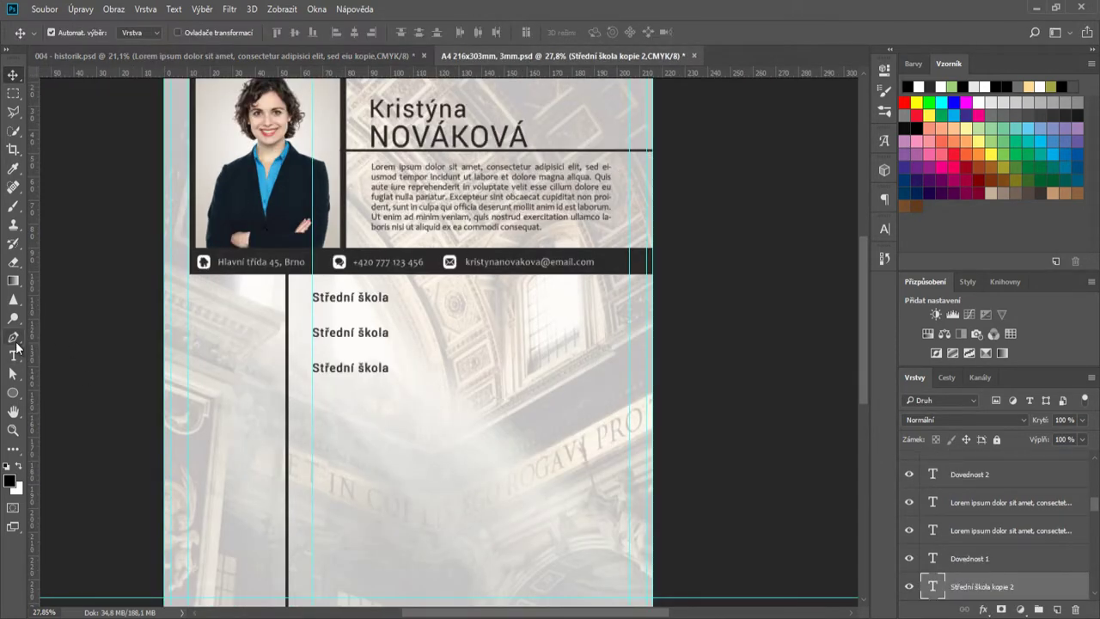
# - Paste the Lorem ipsum text into a new paragraph box under the first heading
pyautogui.click(14, 353)
pyautogui.scroll(2, 294, 300)
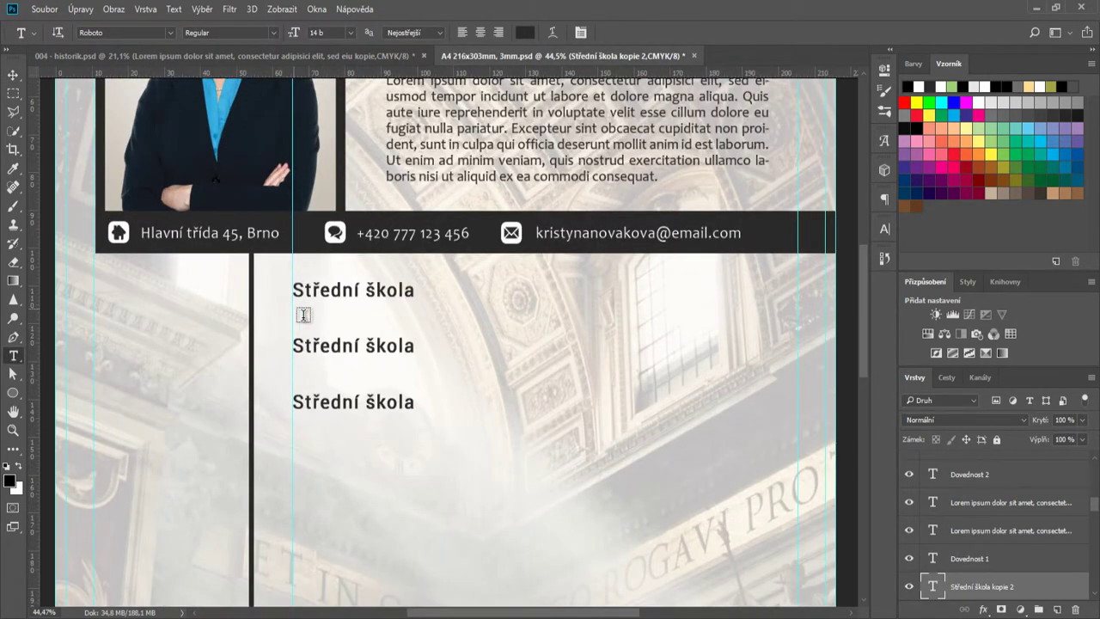
pyautogui.moveTo(294, 308); pyautogui.dragTo(798, 345)
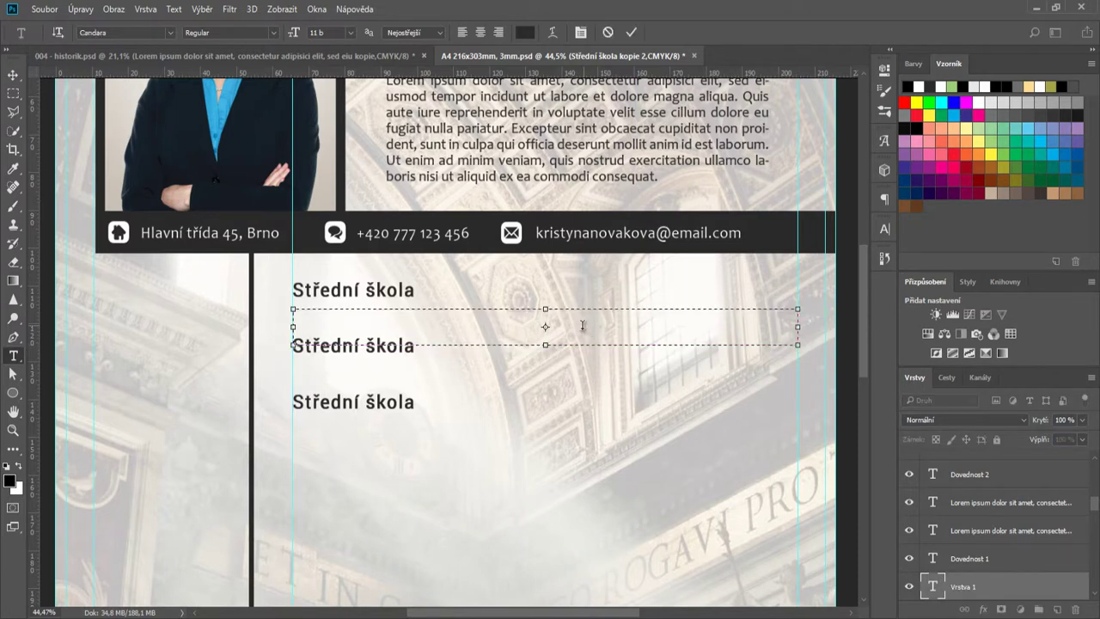
pyautogui.hotkey('ctrl', 'v')
pyautogui.click(632, 33)
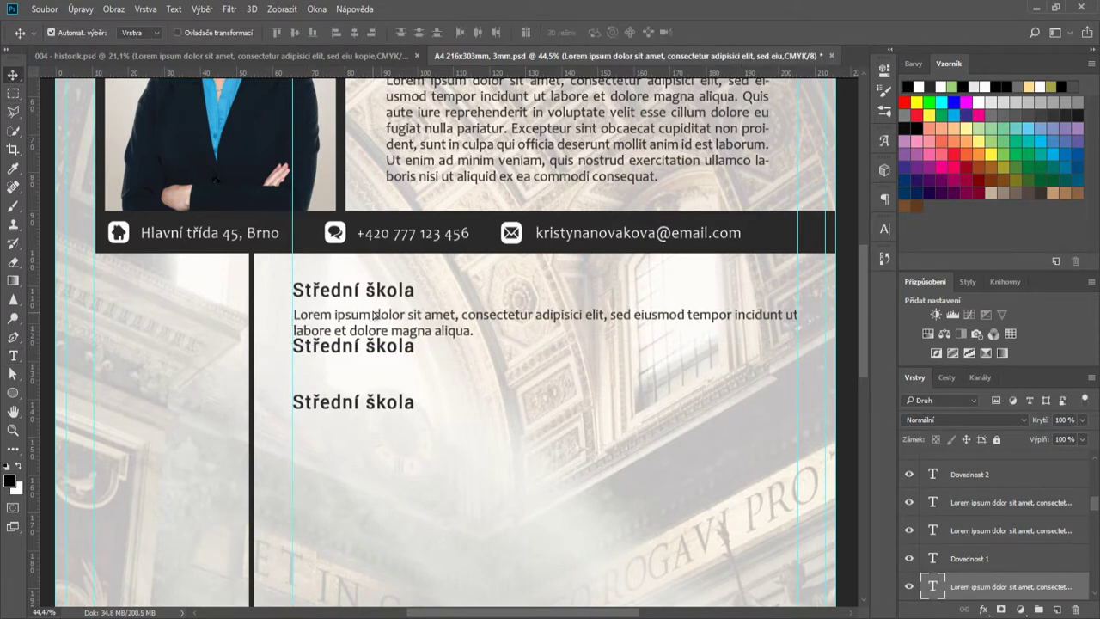
# - Position the paragraph under its heading, lower the third heading, and duplicate the paragraph below it
pyautogui.moveTo(373, 314); pyautogui.dragTo(381, 348)
pyautogui.moveTo(364, 404)
pyautogui.mouseDown()
pyautogui.moveTo(361, 417)
pyautogui.moveTo(360, 408)
pyautogui.mouseUp()
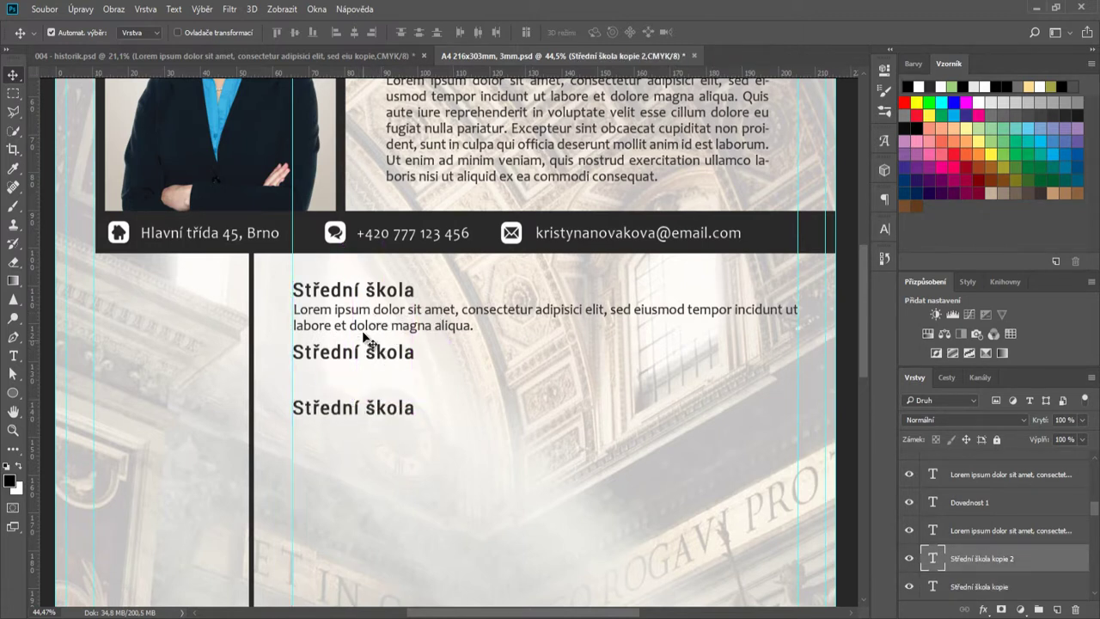
pyautogui.moveTo(364, 331); pyautogui.dragTo(363, 381)
pyautogui.moveTo(379, 411); pyautogui.dragTo(385, 440)
pyautogui.scroll(-3, 438, 455)
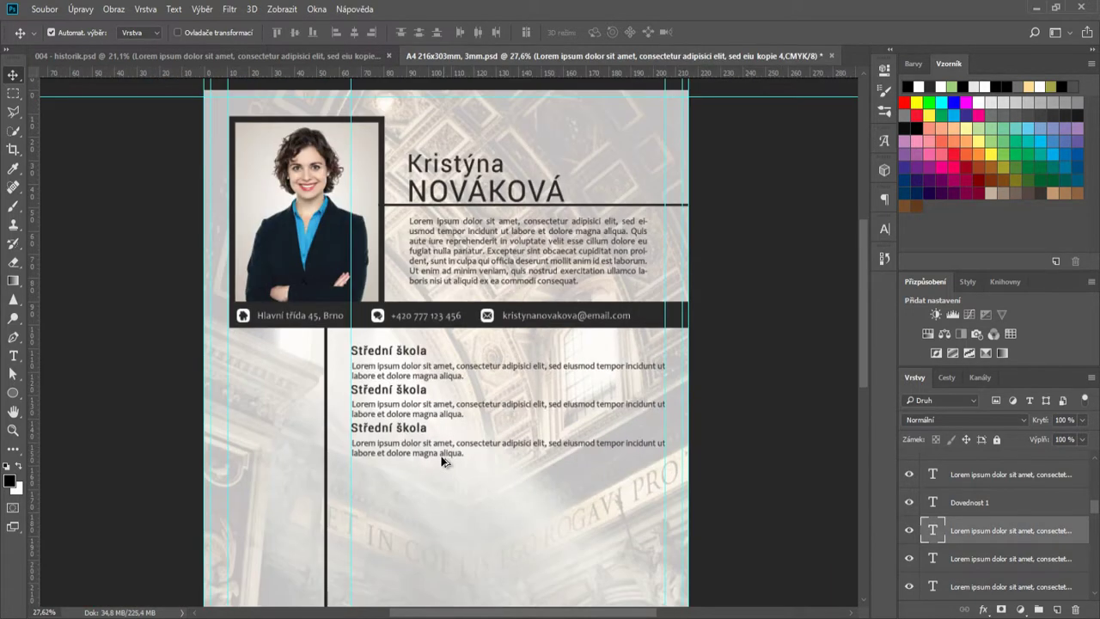
pyautogui.scroll(-3, 421, 482)
# - Retype the fourth heading as 'Roční odborná stáž v Anglii'
pyautogui.moveTo(405, 306); pyautogui.dragTo(429, 337)
pyautogui.scroll(3, 405, 348)
pyautogui.doubleClick(930, 585)
pyautogui.write('Roč')
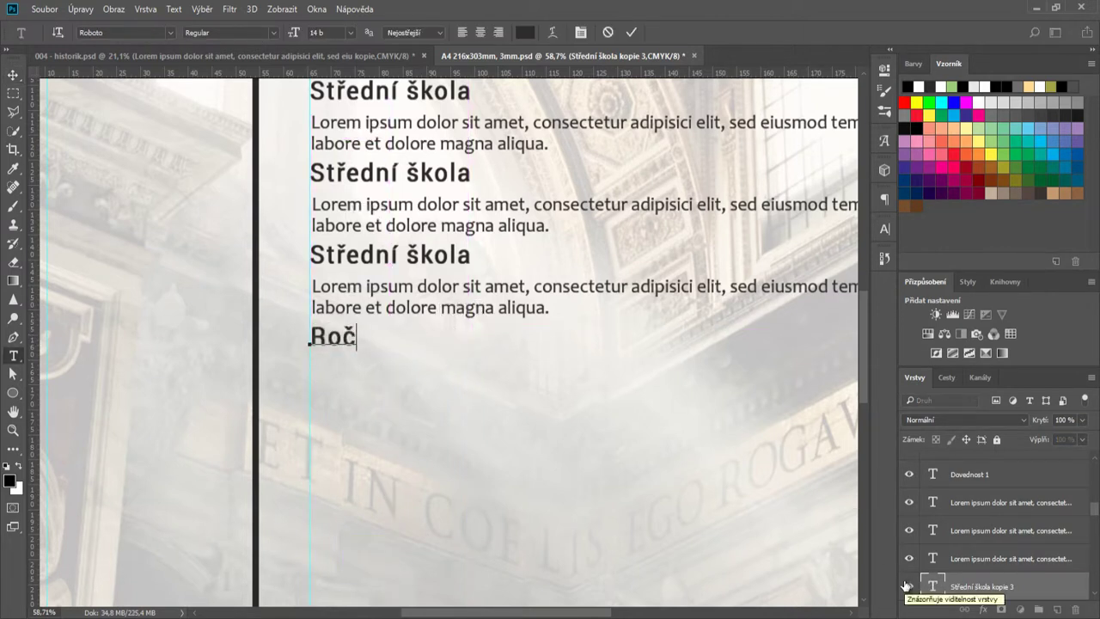
pyautogui.write('ní odborná stáž ')
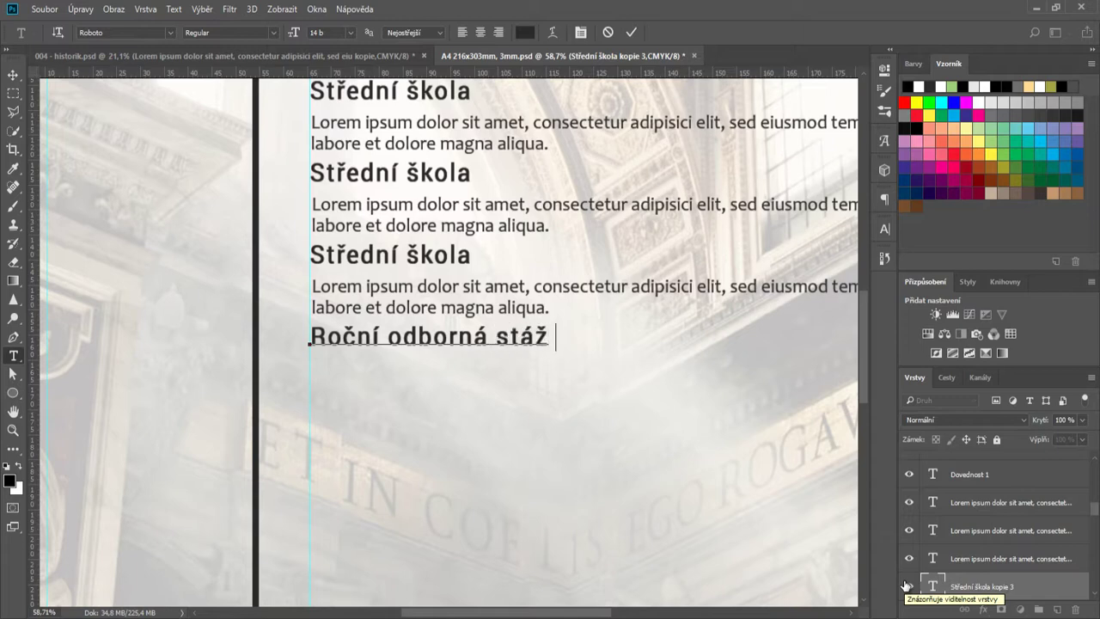
pyautogui.write('v Anglii')
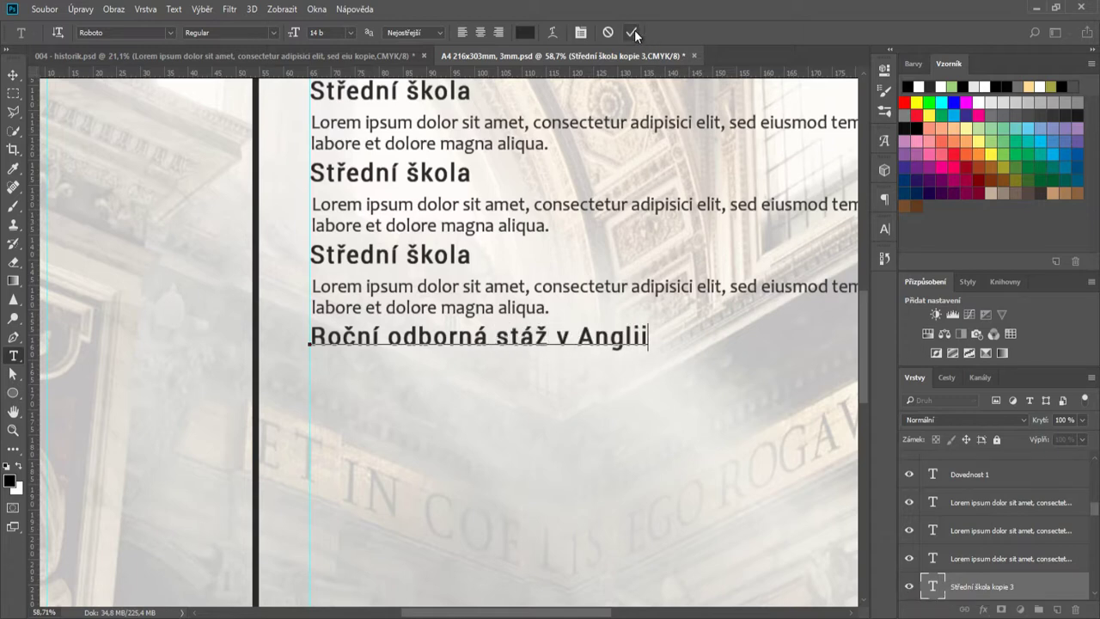
pyautogui.click(633, 33)
pyautogui.press('v')
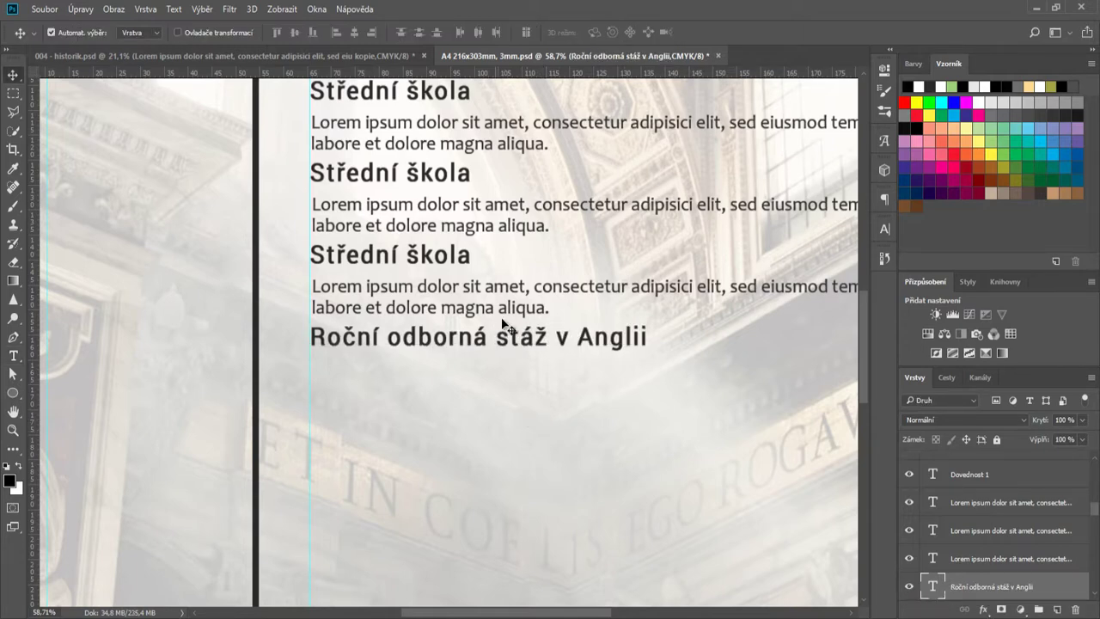
# - Copy a Lorem paragraph below the new heading and lengthen it by pasting the sentence twice
pyautogui.moveTo(507, 301); pyautogui.dragTo(500, 378)
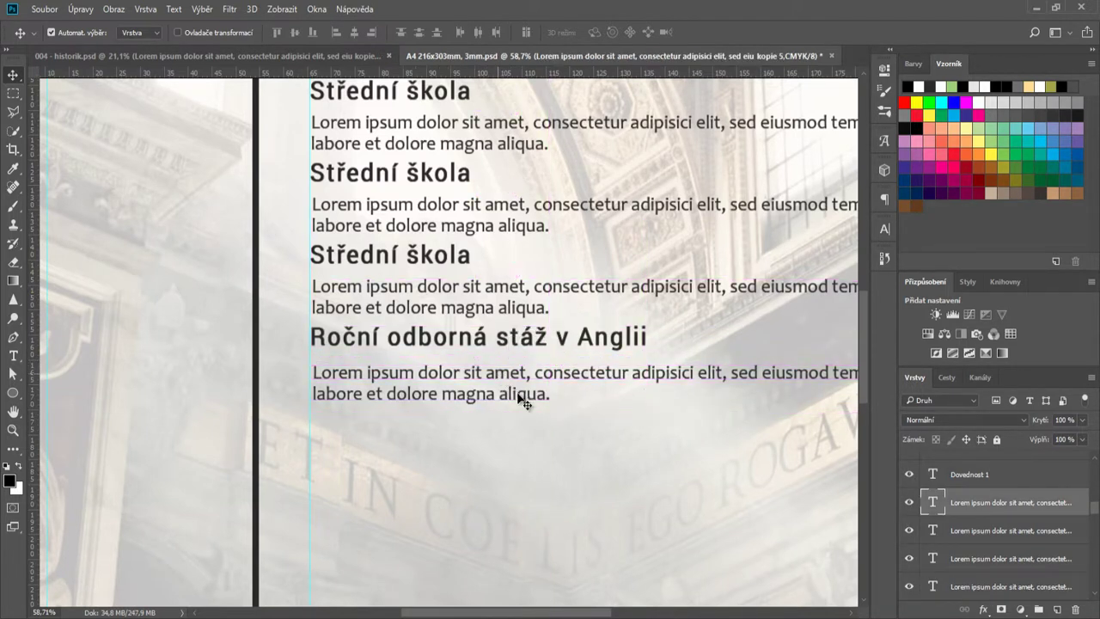
pyautogui.hscroll(5, 560, 605)
pyautogui.doubleClick(933, 502)
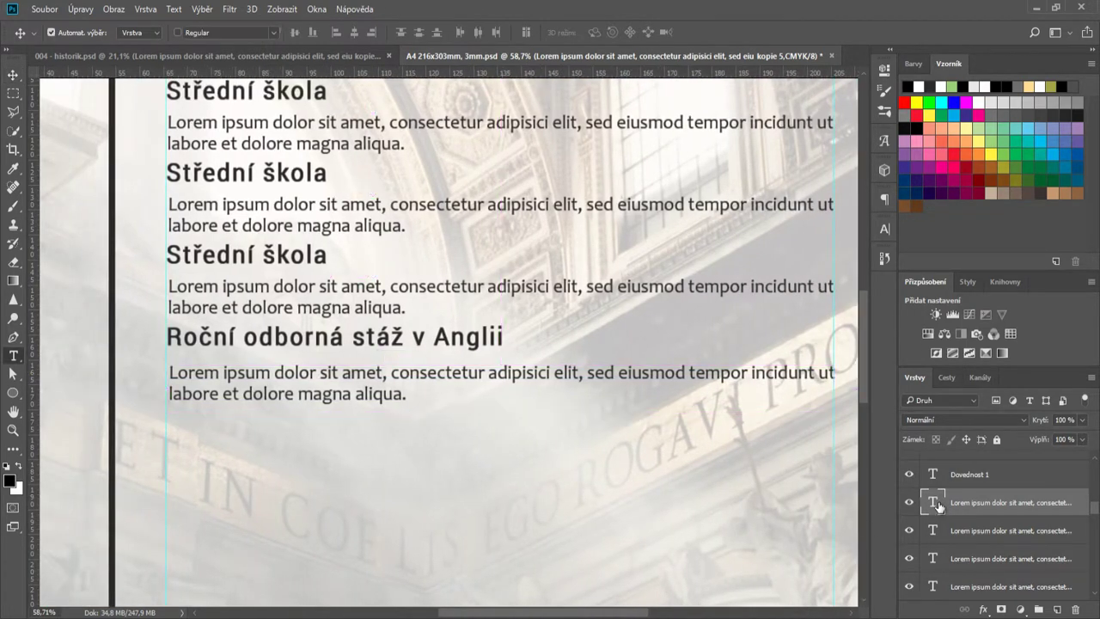
pyautogui.click(409, 396)
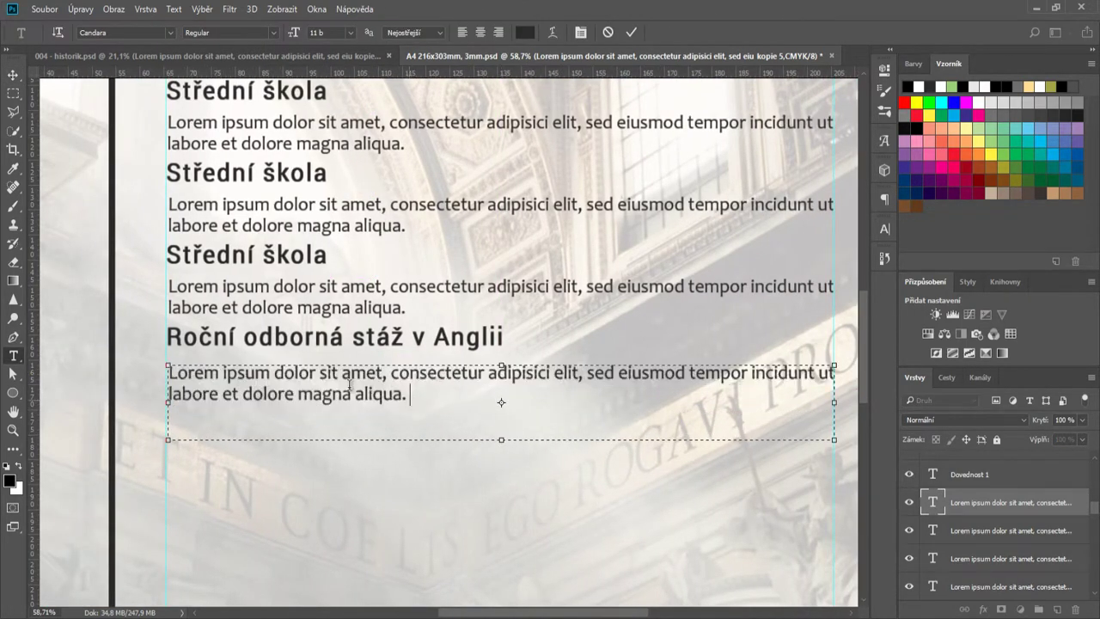
pyautogui.hotkey('ctrl', 'a')
pyautogui.hotkey('ctrl', 'c')
pyautogui.click(411, 396)
pyautogui.hotkey('ctrl', 'v')
pyautogui.hotkey('ctrl', 'Return')
pyautogui.press('v')
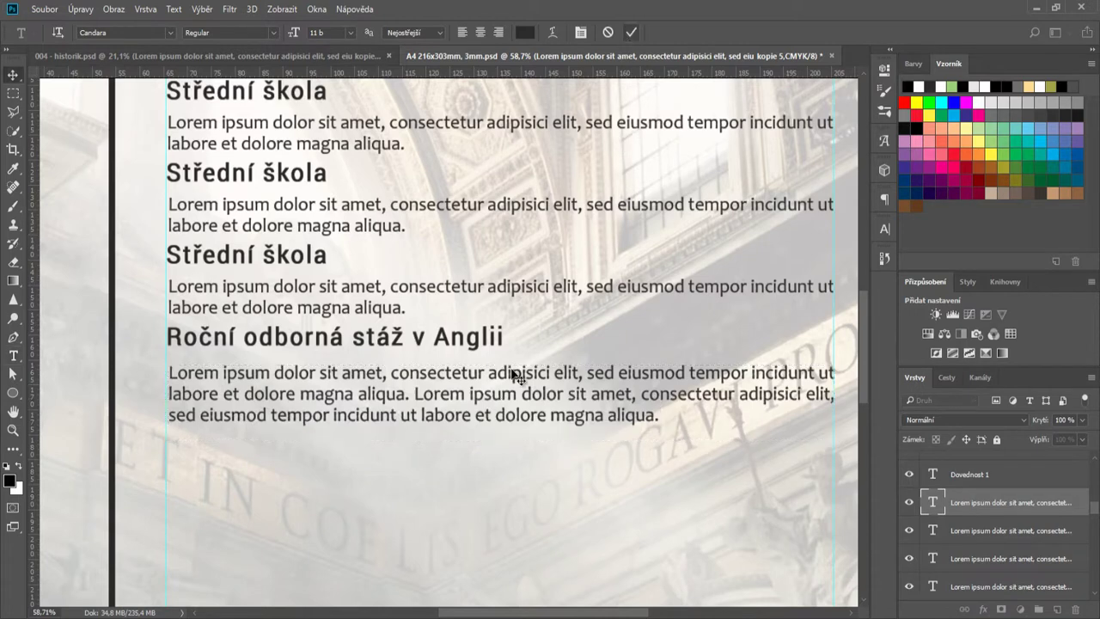
# - Realign the Anglii heading and the Střední škola headings in the column
pyautogui.scroll(-2, 497, 399)
pyautogui.scroll(2, 280, 435)
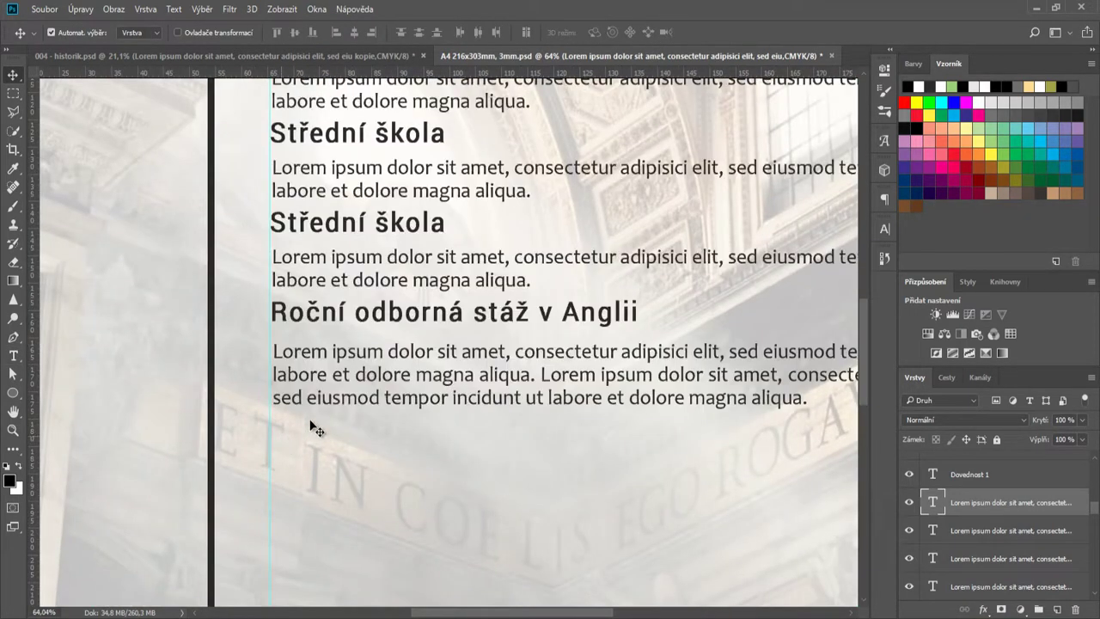
pyautogui.moveTo(366, 314); pyautogui.dragTo(367, 325)
pyautogui.moveTo(352, 223); pyautogui.dragTo(353, 238)
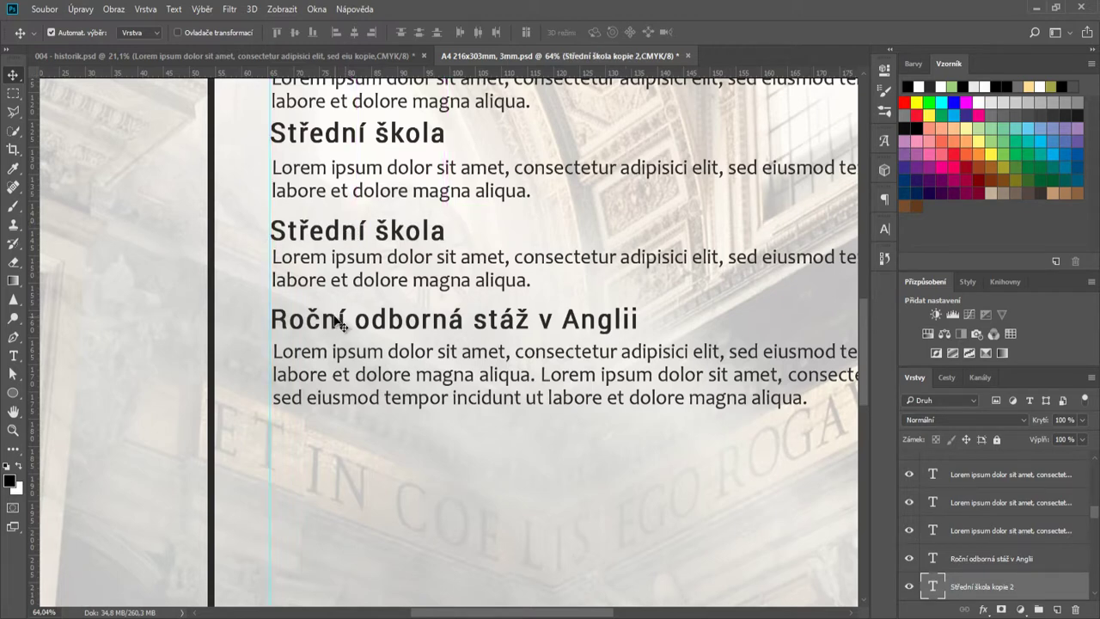
pyautogui.moveTo(340, 324); pyautogui.dragTo(342, 326)
pyautogui.scroll(2, 344, 309)
pyautogui.moveTo(348, 196); pyautogui.dragTo(349, 205)
pyautogui.scroll(1, 400, 189)
pyautogui.moveTo(386, 146); pyautogui.dragTo(384, 153)
pyautogui.scroll(-1, 474, 373)
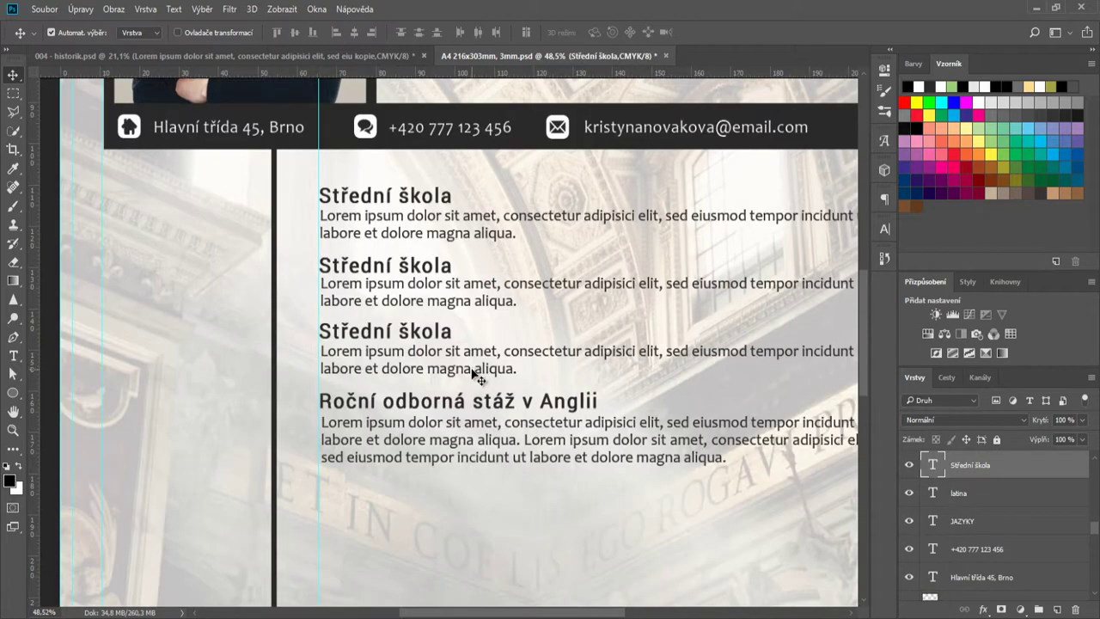
pyautogui.moveTo(405, 268); pyautogui.dragTo(464, 402)
pyautogui.scroll(2, 404, 262)
pyautogui.scroll(-5, 526, 275)
pyautogui.scroll(-1, 614, 482)
pyautogui.scroll(1, 621, 405)
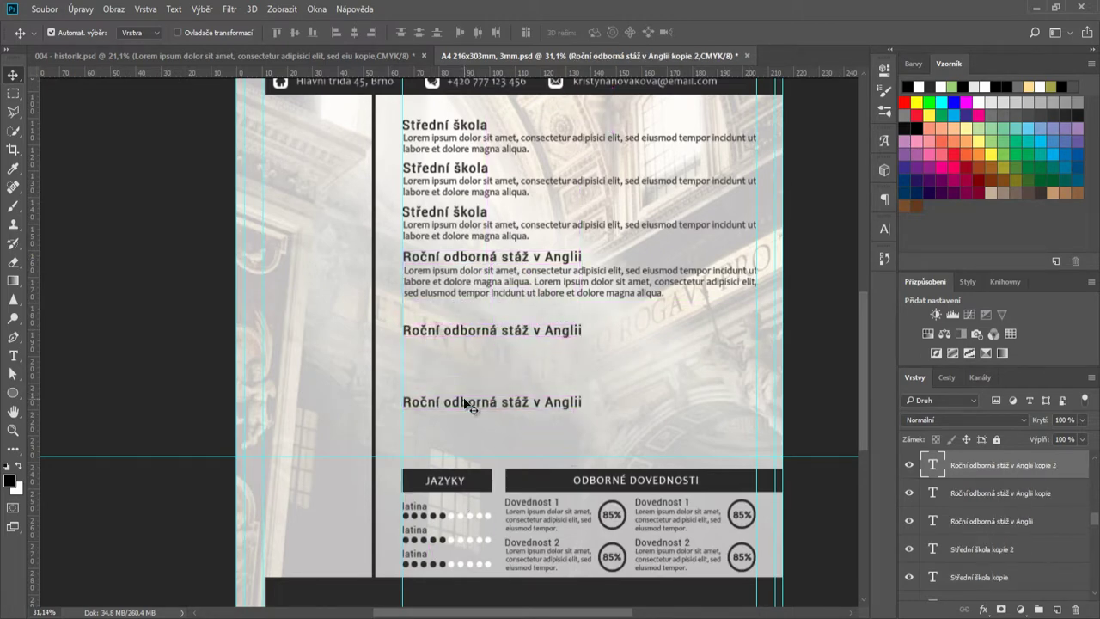
# - Copy a Lorem paragraph under the lower headings and a latina line under the second Anglii heading
pyautogui.moveTo(447, 292); pyautogui.dragTo(449, 435)
pyautogui.scroll(1, 486, 404)
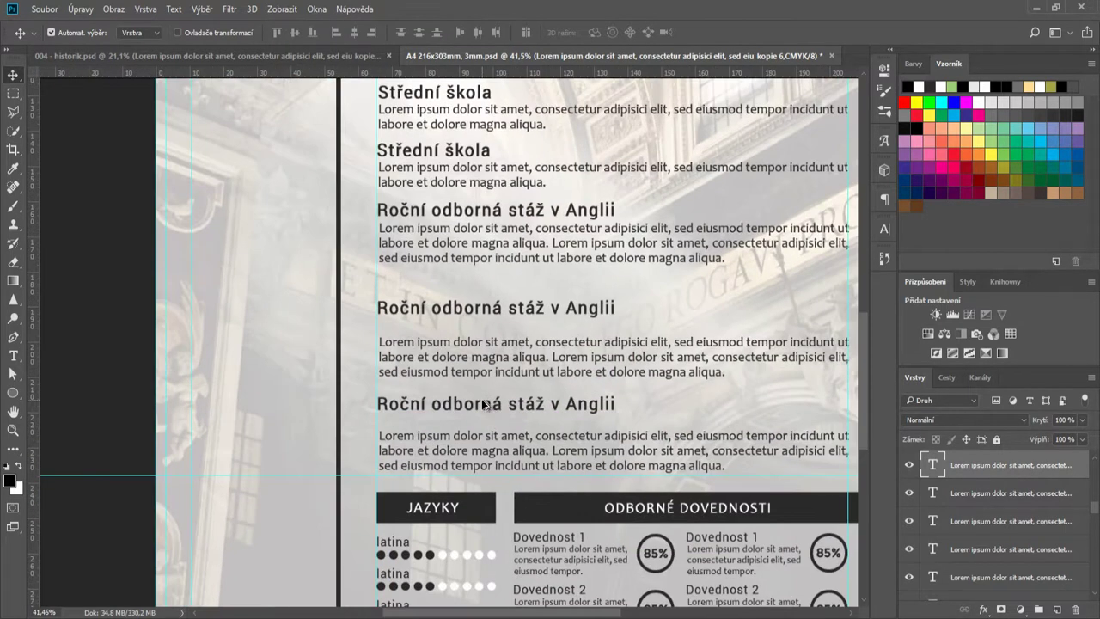
pyautogui.moveTo(399, 548); pyautogui.dragTo(399, 326)
pyautogui.scroll(1, 400, 331)
pyautogui.scroll(1, 394, 342)
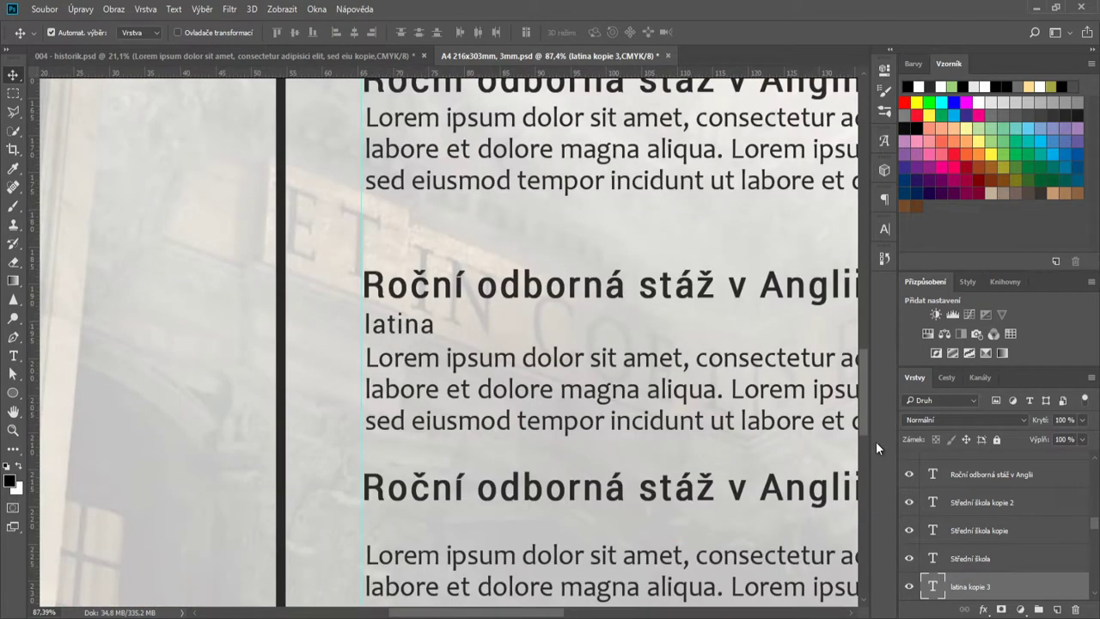
# - Retype the latina copy as 'Pozice: archivář' with letter spacing 50 and position it under its heading
pyautogui.doubleClick(933, 588)
pyautogui.write('Pozice')
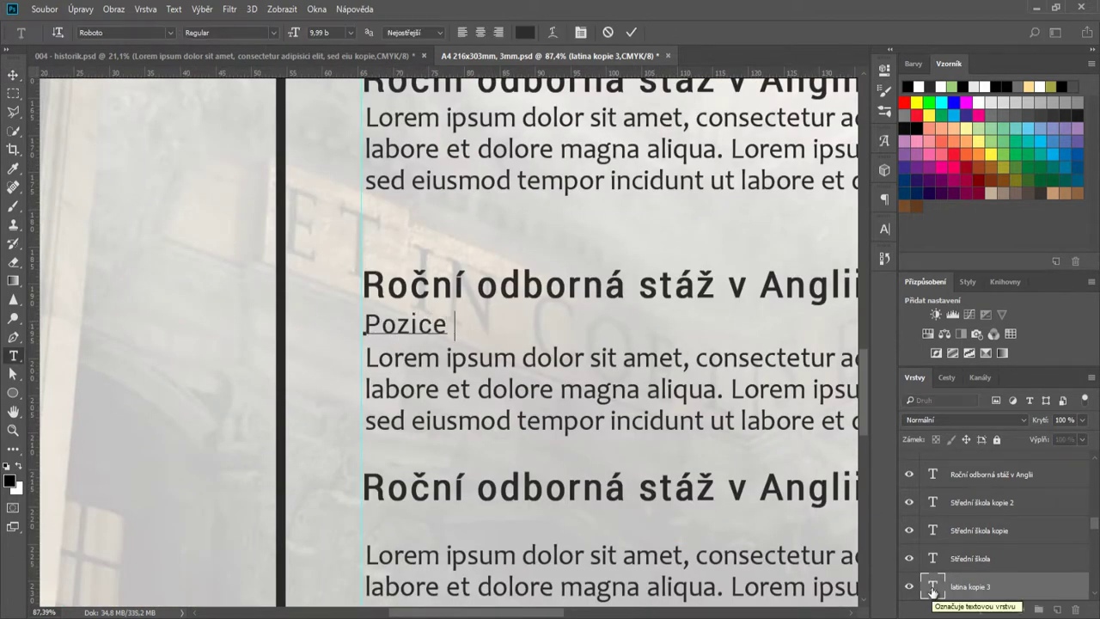
pyautogui.write(': archivář')
pyautogui.moveTo(563, 324); pyautogui.dragTo(347, 313)
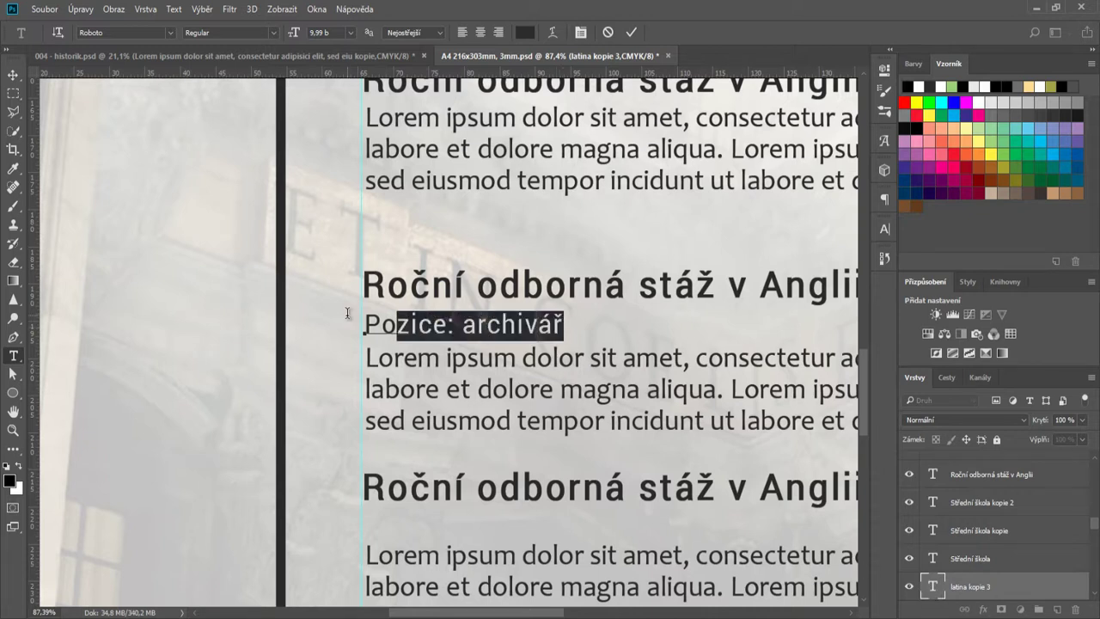
pyautogui.click(886, 227)
pyautogui.click(858, 282)
pyautogui.click(749, 351)
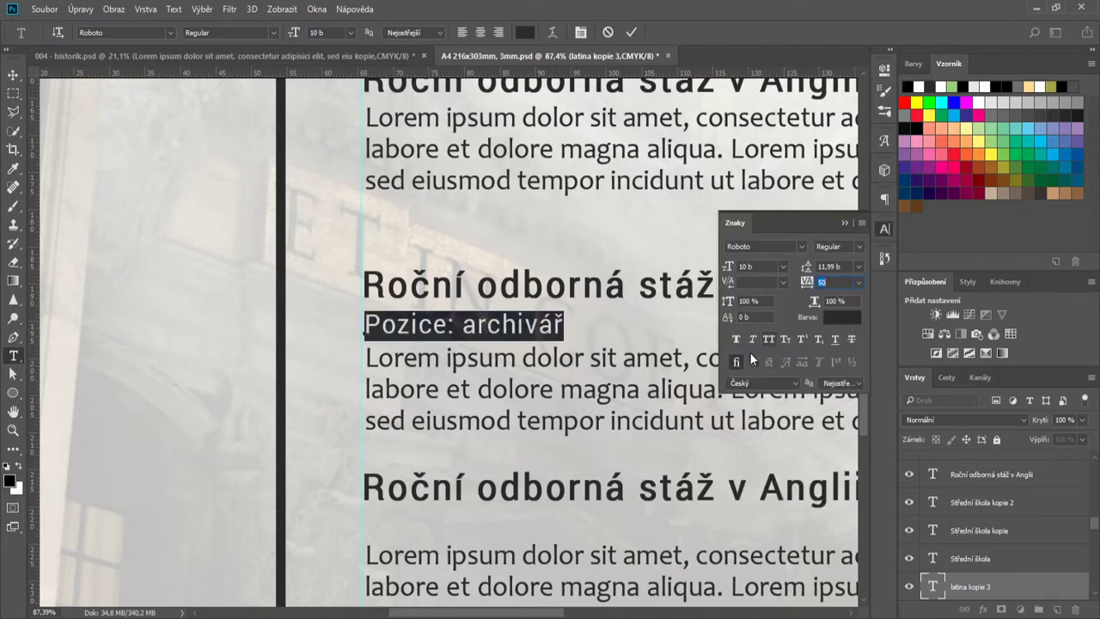
pyautogui.click(631, 31)
pyautogui.press('v')
pyautogui.click(885, 230)
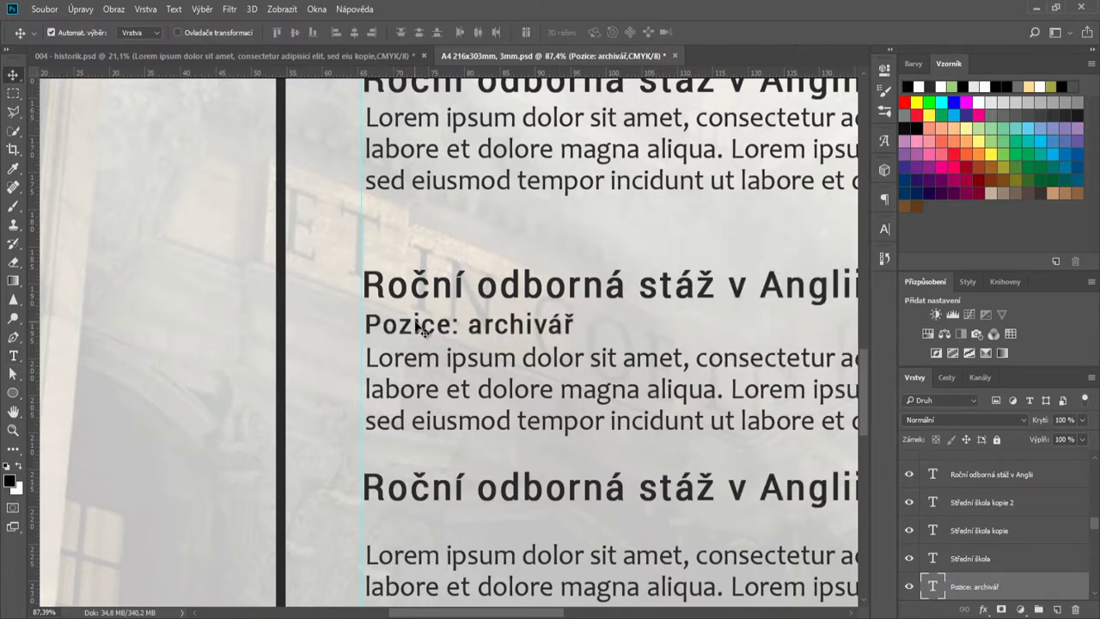
pyautogui.moveTo(419, 329); pyautogui.dragTo(423, 302)
# - Rename the copied heading to 'Univerzitní odborná knihovna'
pyautogui.hscroll(3, 545, 519)
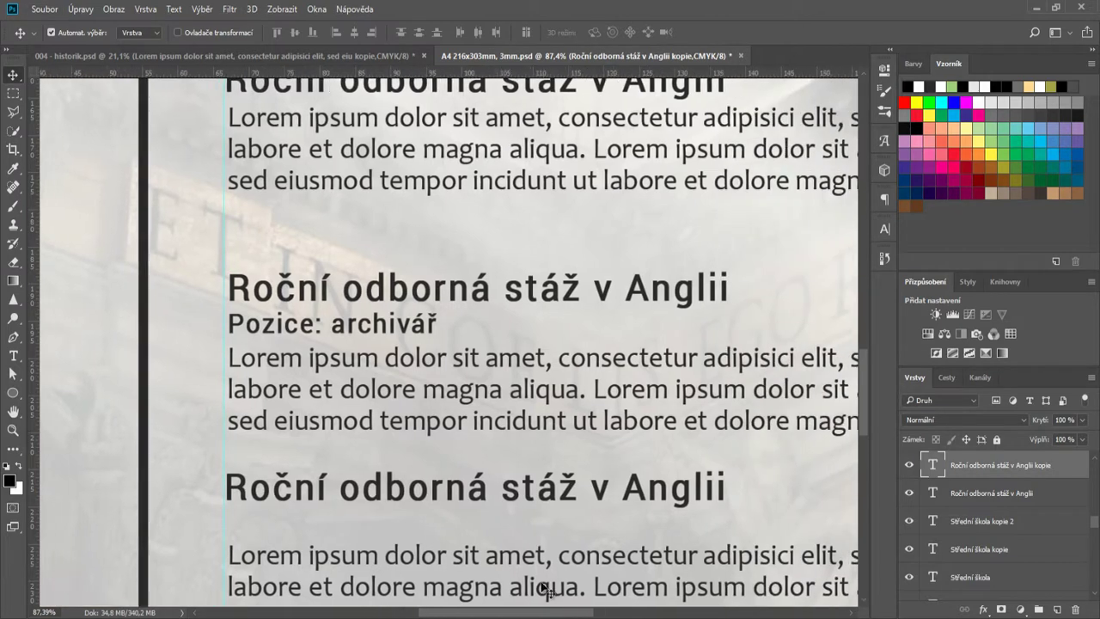
pyautogui.doubleClick(940, 468)
pyautogui.write('Univer')
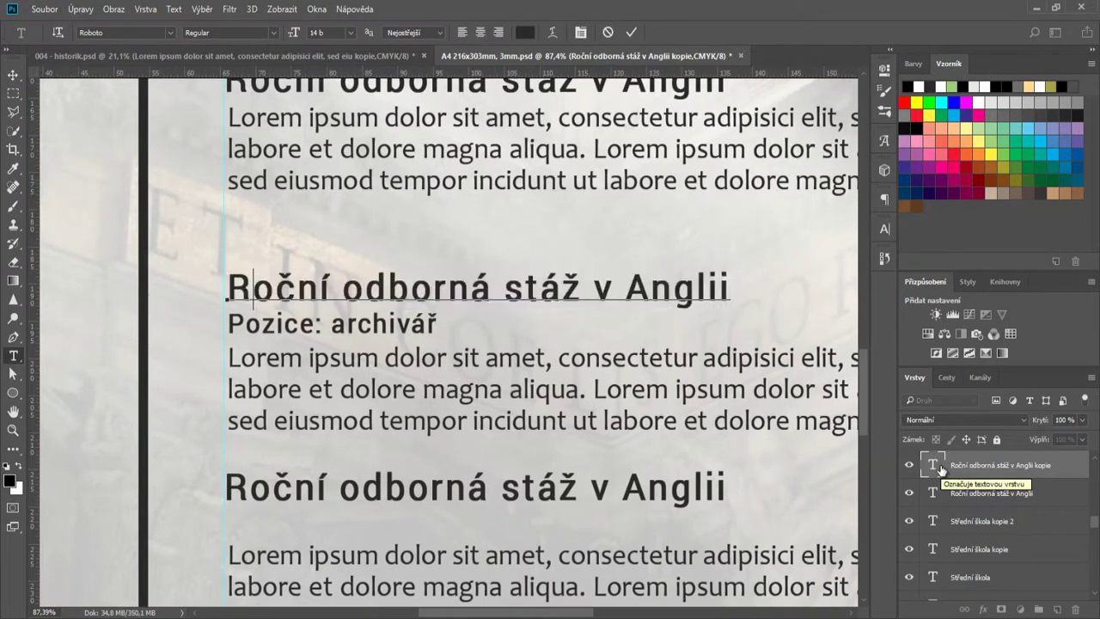
pyautogui.write('zitní odbo')
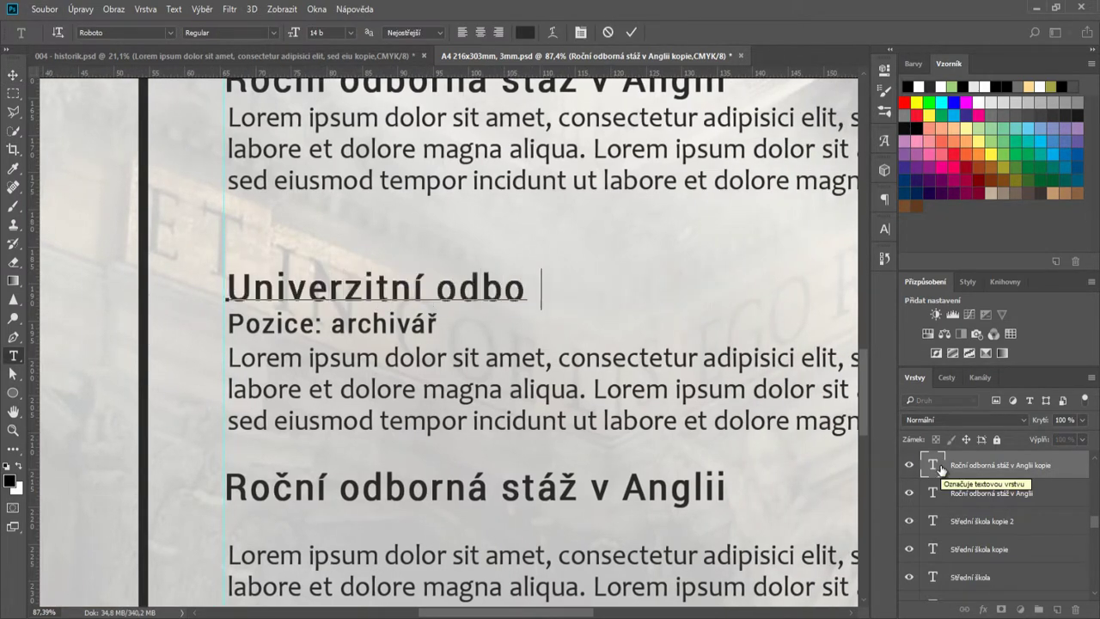
pyautogui.write('rná knihovna')
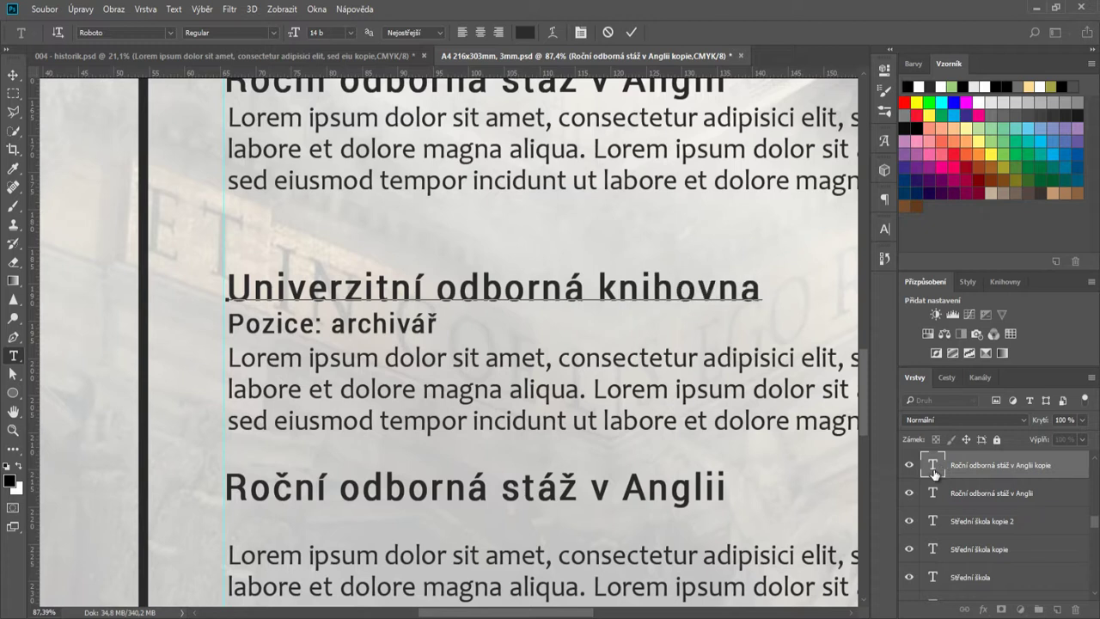
pyautogui.click(638, 31)
pyautogui.hotkey('ctrl', 'j')
# - Rename the bottom heading 'Národní muzeum' and copy the Pozice line beneath it
pyautogui.tripleClick(535, 503)
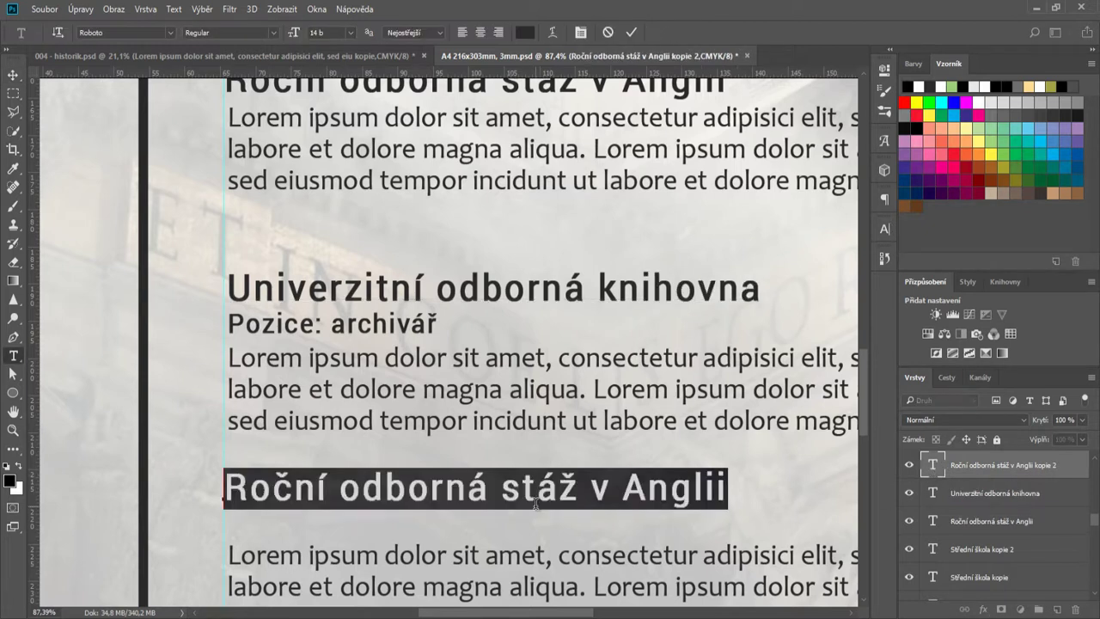
pyautogui.write('Národní muzeum')
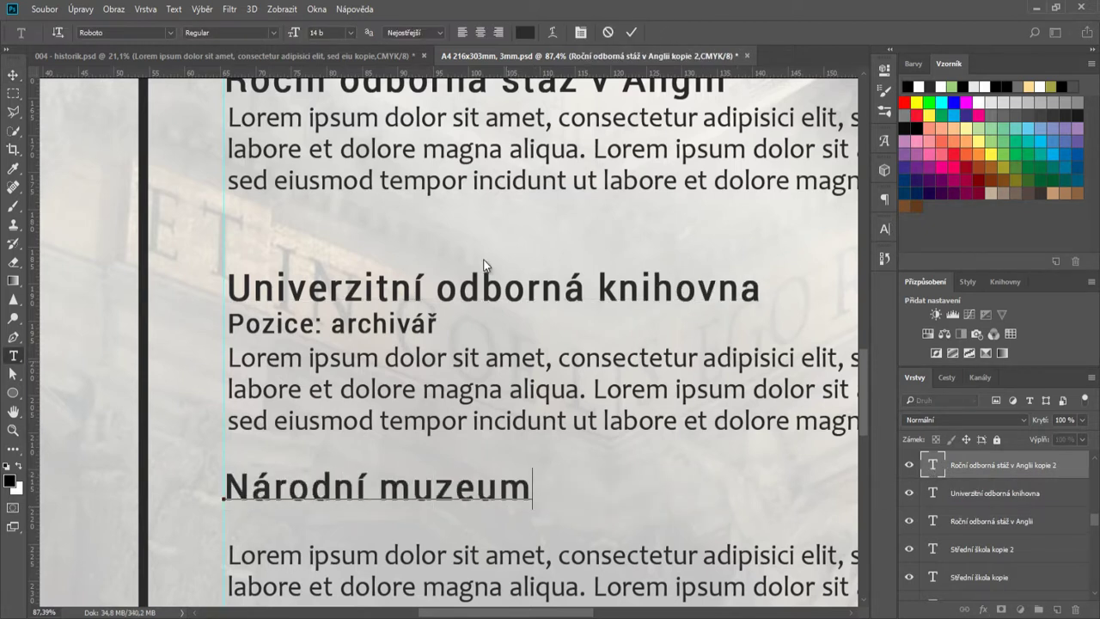
pyautogui.click(633, 32)
pyautogui.press('v')
pyautogui.moveTo(349, 335); pyautogui.dragTo(348, 531)
pyautogui.scroll(-3, 343, 524)
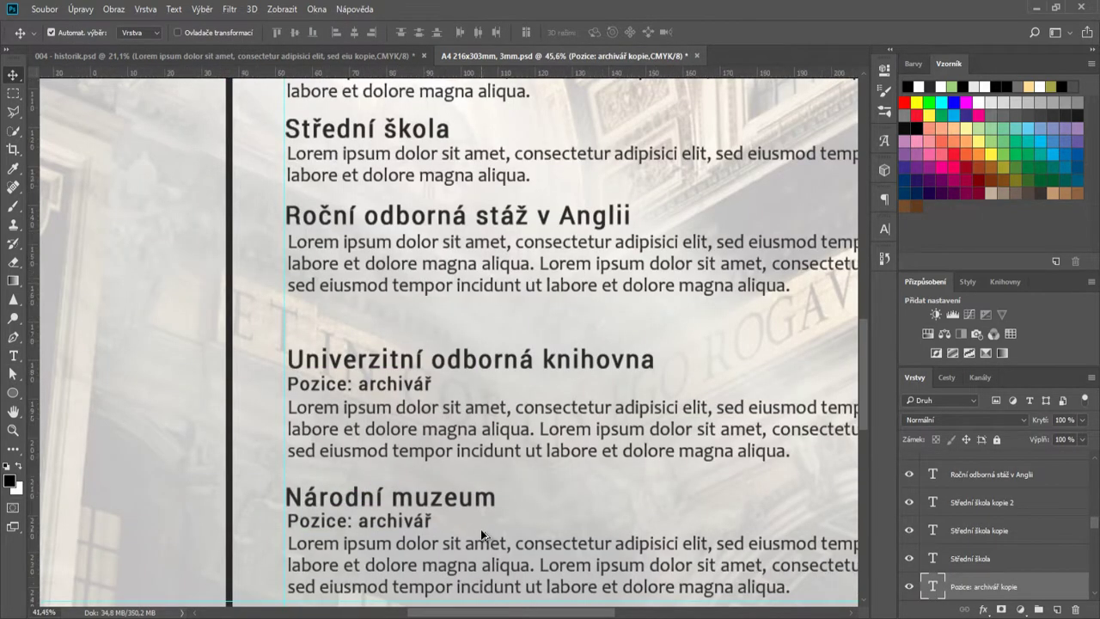
pyautogui.scroll(-3, 483, 537)
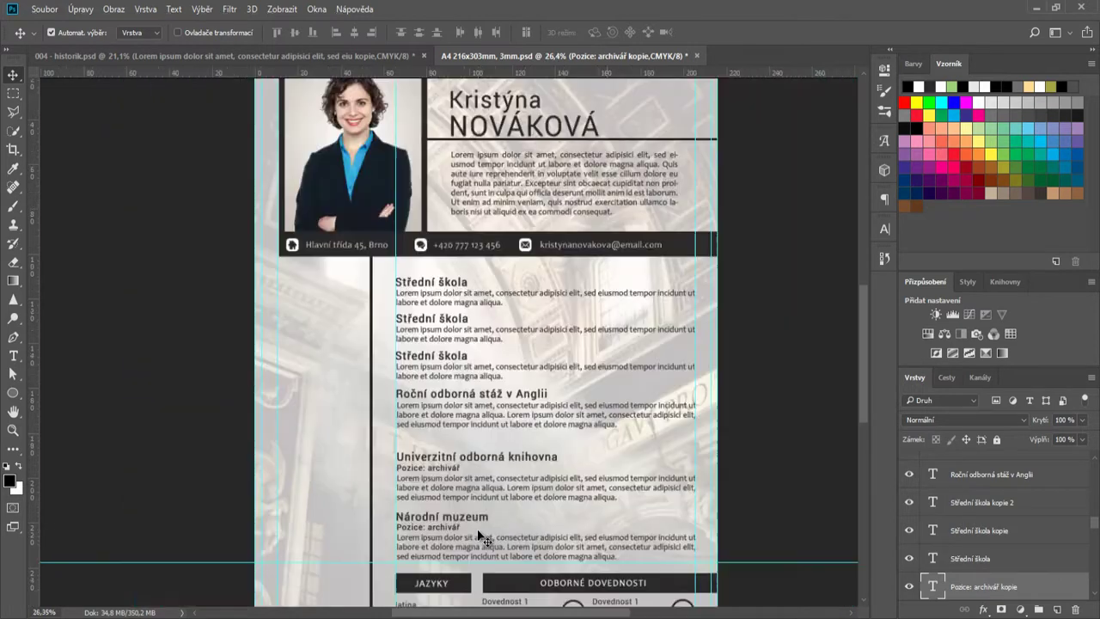
# - Copy a heading into the left column and retype it as '1996-2000'
pyautogui.scroll(3, 378, 242)
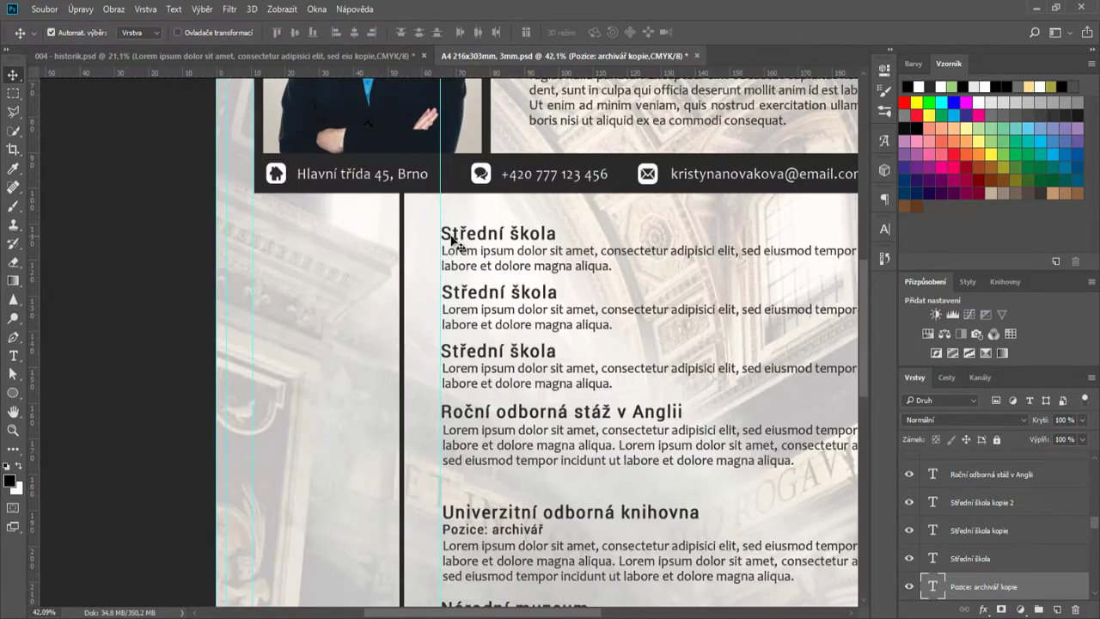
pyautogui.moveTo(469, 236); pyautogui.dragTo(293, 246)
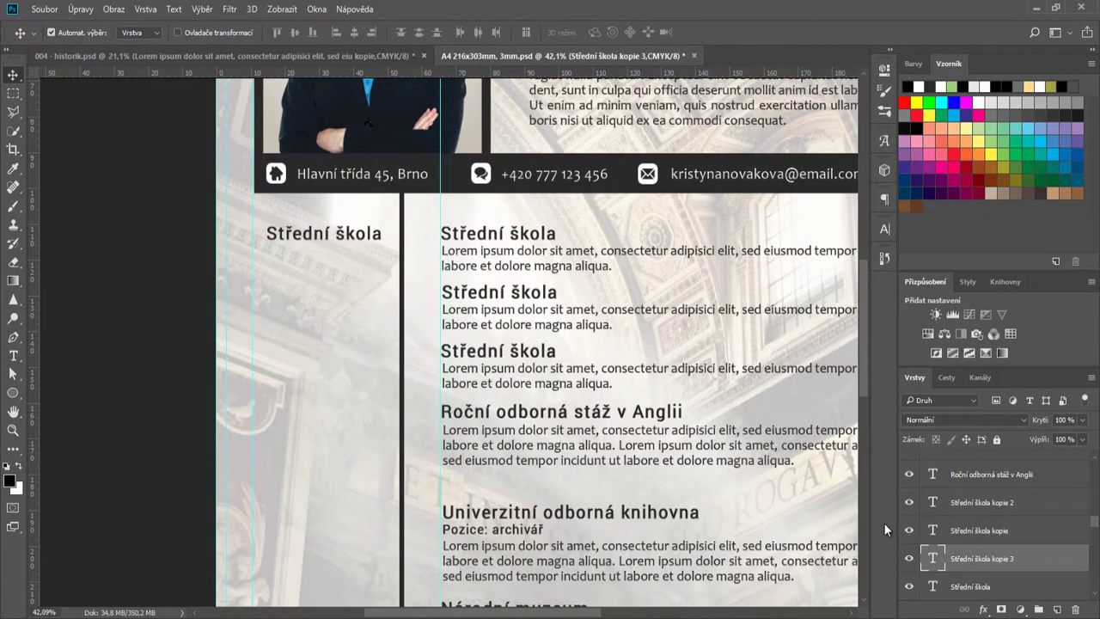
pyautogui.doubleClick(934, 559)
pyautogui.write('1996-2000')
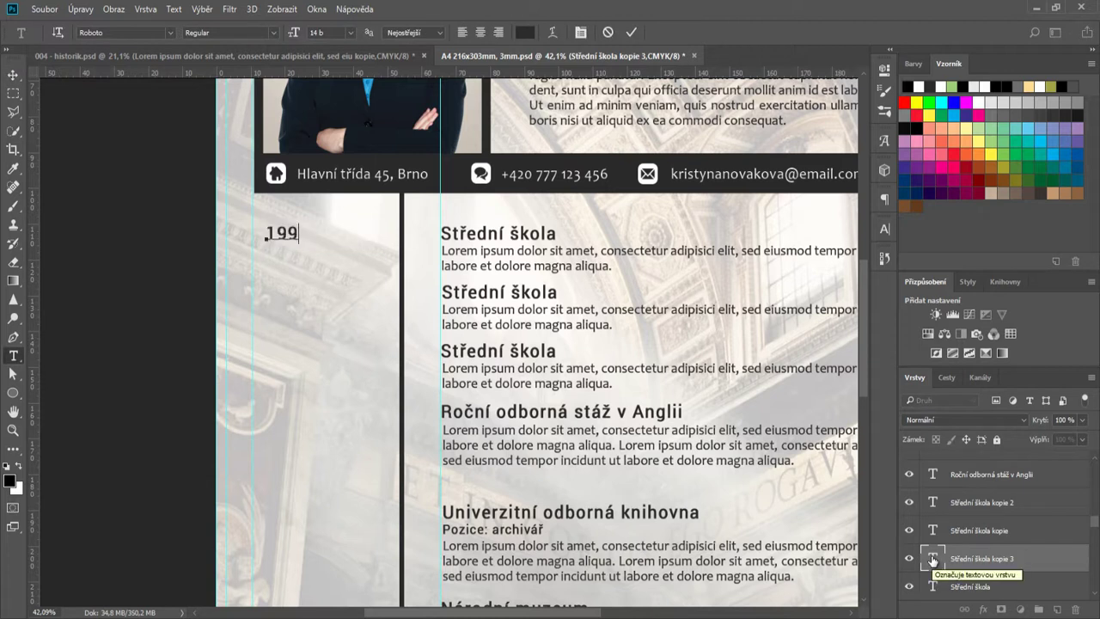
pyautogui.click(631, 32)
pyautogui.press('v')
# - Duplicate the 1996-2000 date label down beside each of the other entries
pyautogui.moveTo(341, 239); pyautogui.dragTo(344, 513)
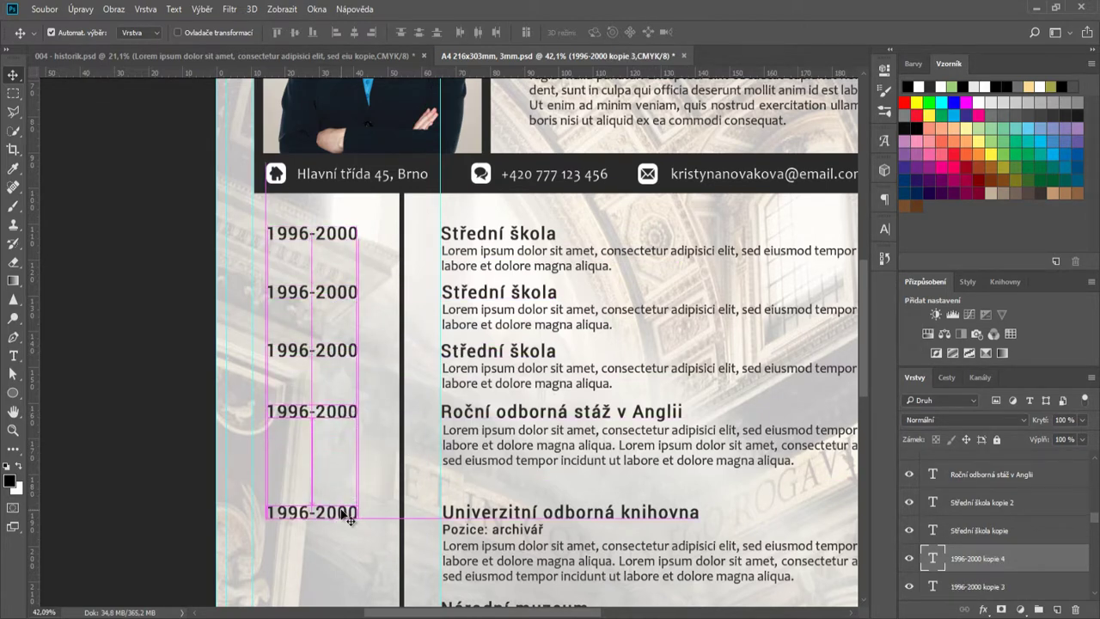
pyautogui.scroll(-3, 343, 513)
pyautogui.moveTo(336, 401); pyautogui.dragTo(342, 488)
pyautogui.scroll(3, 528, 456)
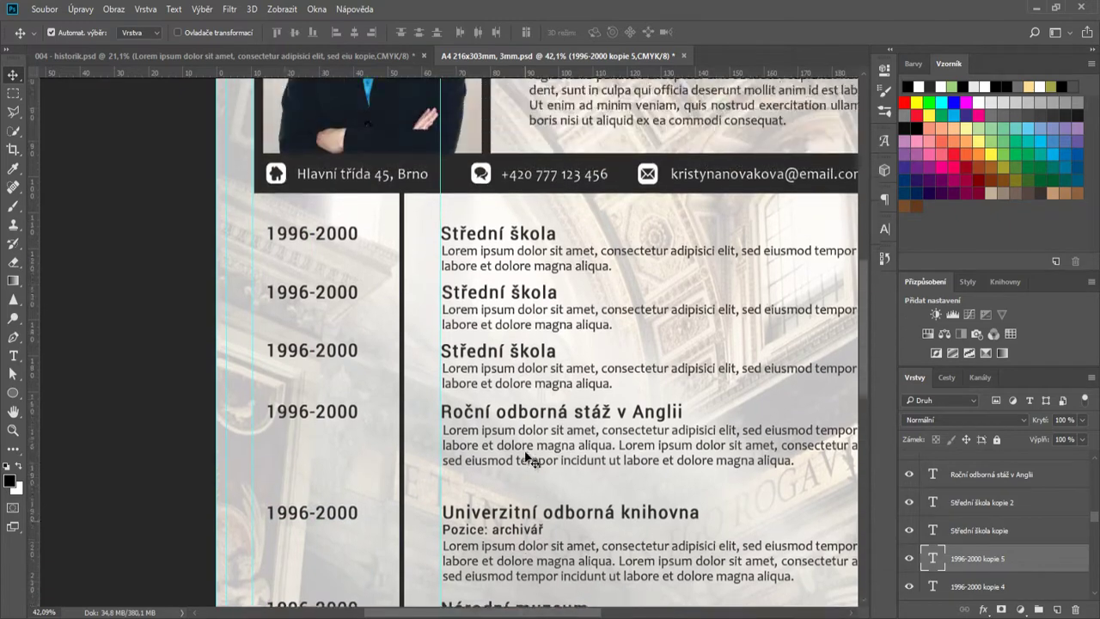
pyautogui.scroll(2, 464, 336)
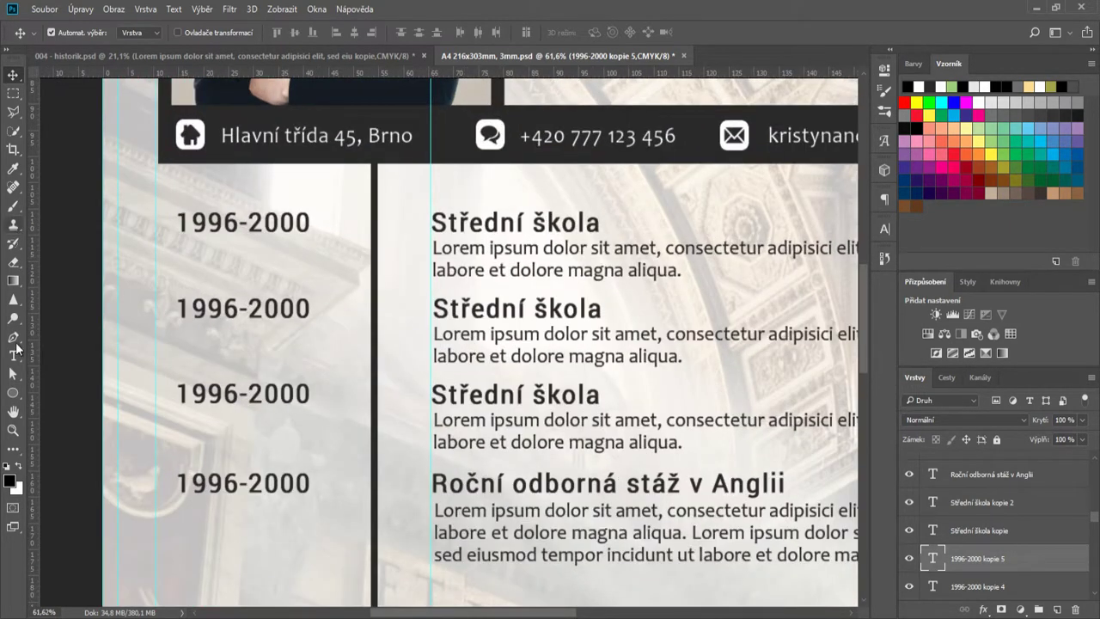
pyautogui.press('u')
pyautogui.scroll(-2, 371, 226)
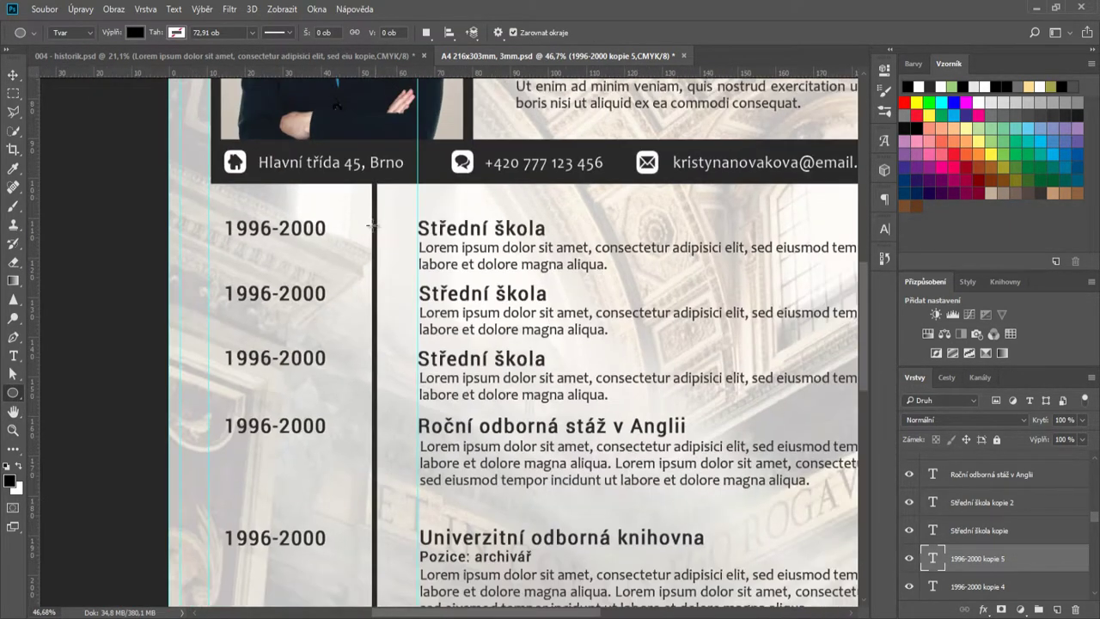
# - Draw a small circle on the timeline and align it with the first 1996-2000 entry
pyautogui.scroll(2, 371, 226)
pyautogui.moveTo(362, 224); pyautogui.dragTo(398, 252)
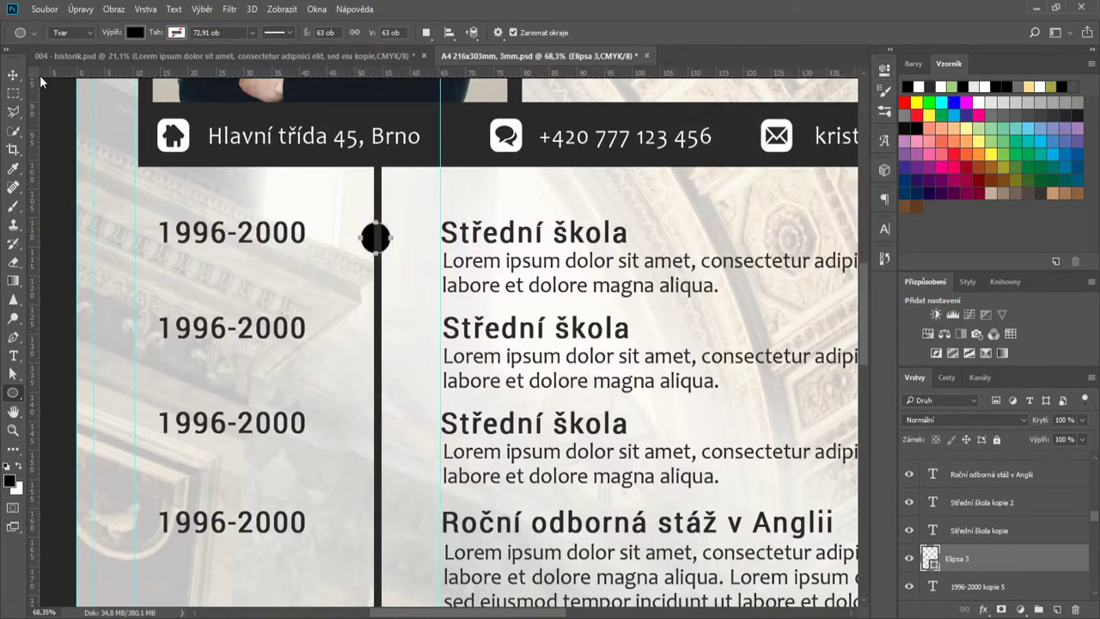
pyautogui.press('v')
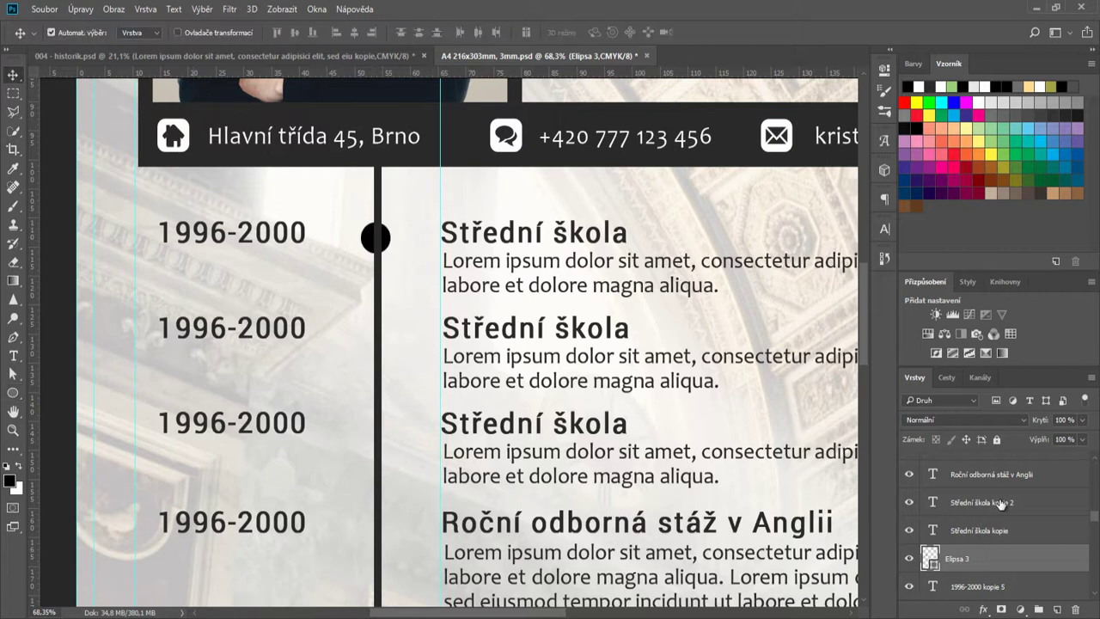
pyautogui.moveTo(989, 559); pyautogui.dragTo(984, 464)
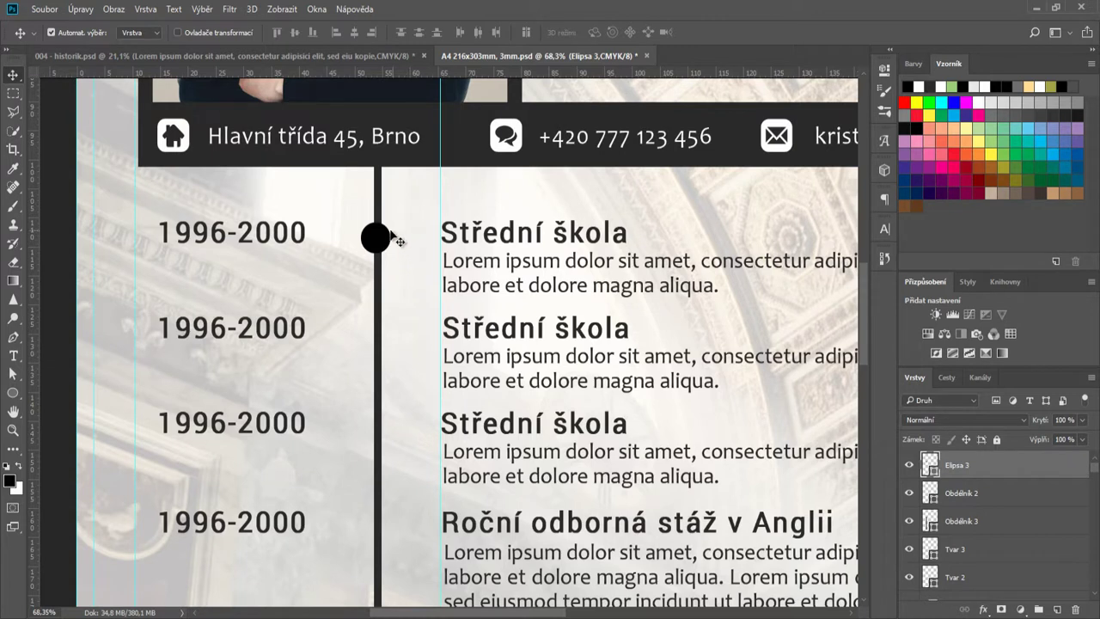
pyautogui.moveTo(397, 239); pyautogui.dragTo(380, 236)
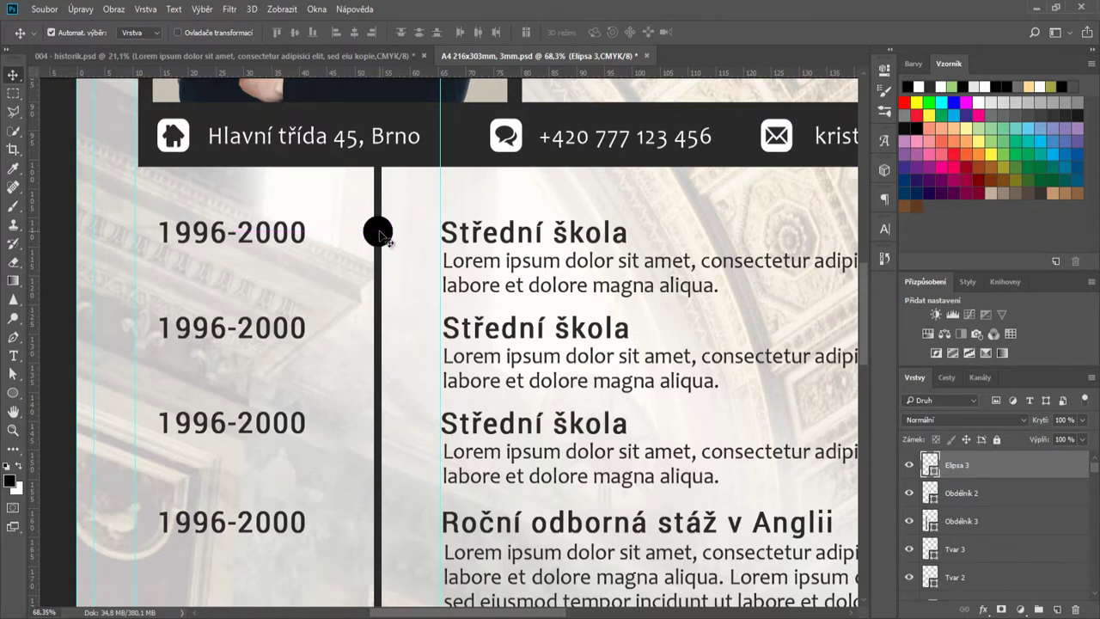
# - Fill the circle white and give it a 10 px inside dark stroke
pyautogui.doubleClick(929, 467)
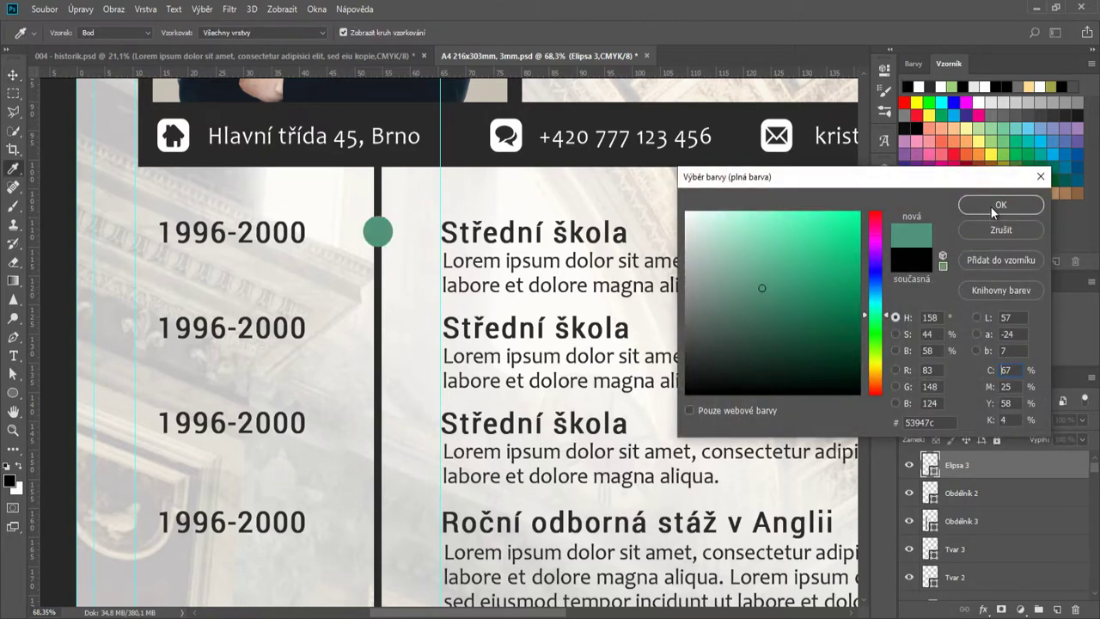
pyautogui.click(685, 211)
pyautogui.click(977, 205)
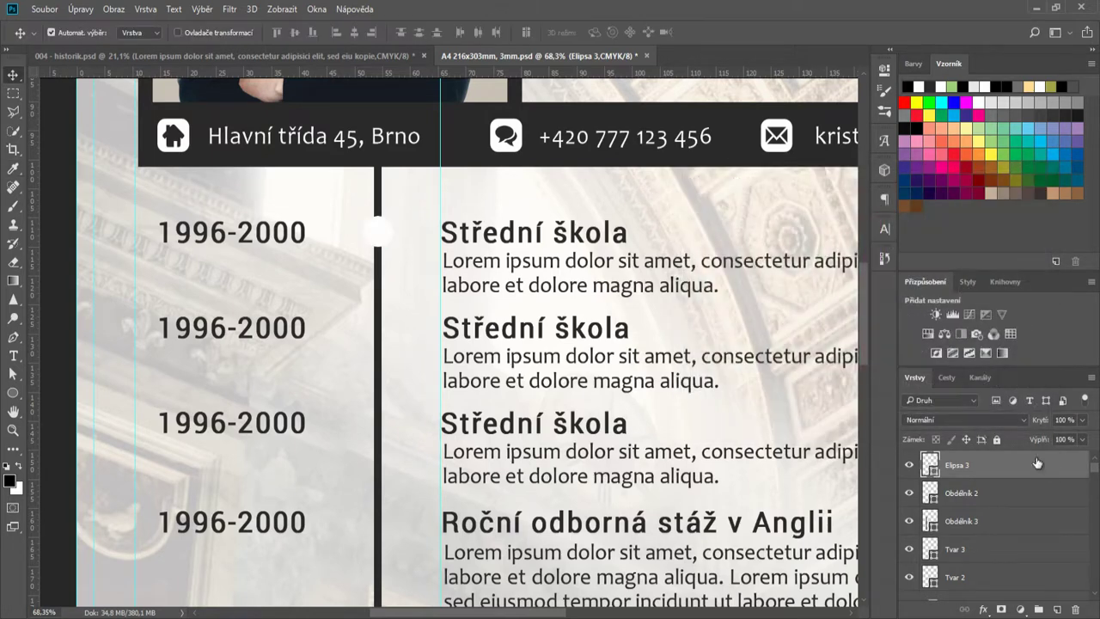
pyautogui.click(985, 611)
pyautogui.click(988, 477)
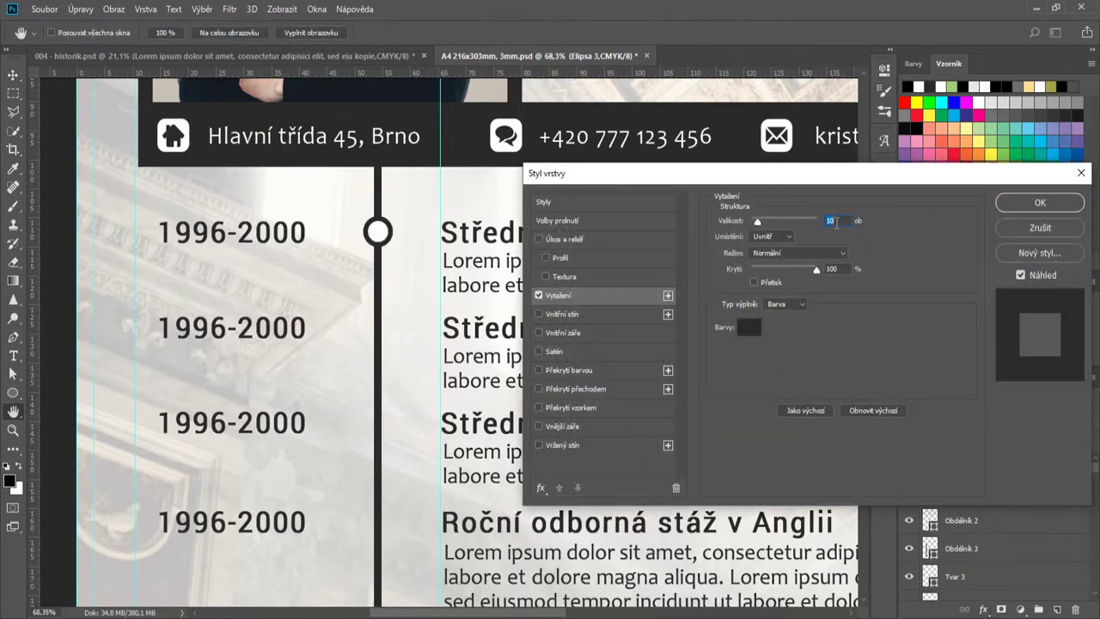
pyautogui.click(1004, 206)
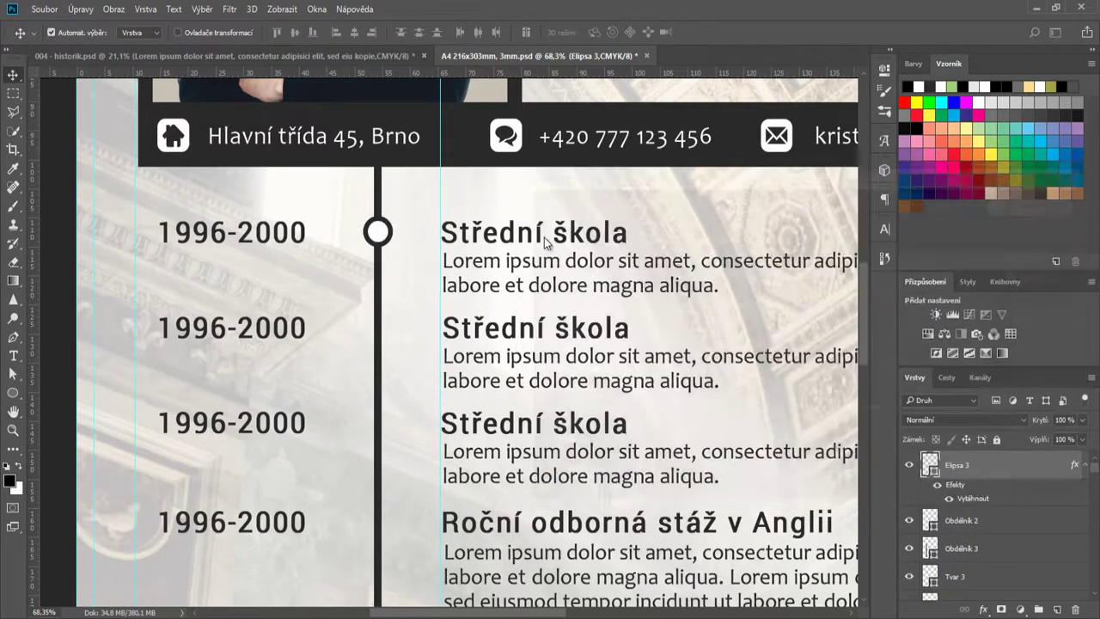
pyautogui.scroll(-5, 445, 318)
pyautogui.scroll(2, 445, 327)
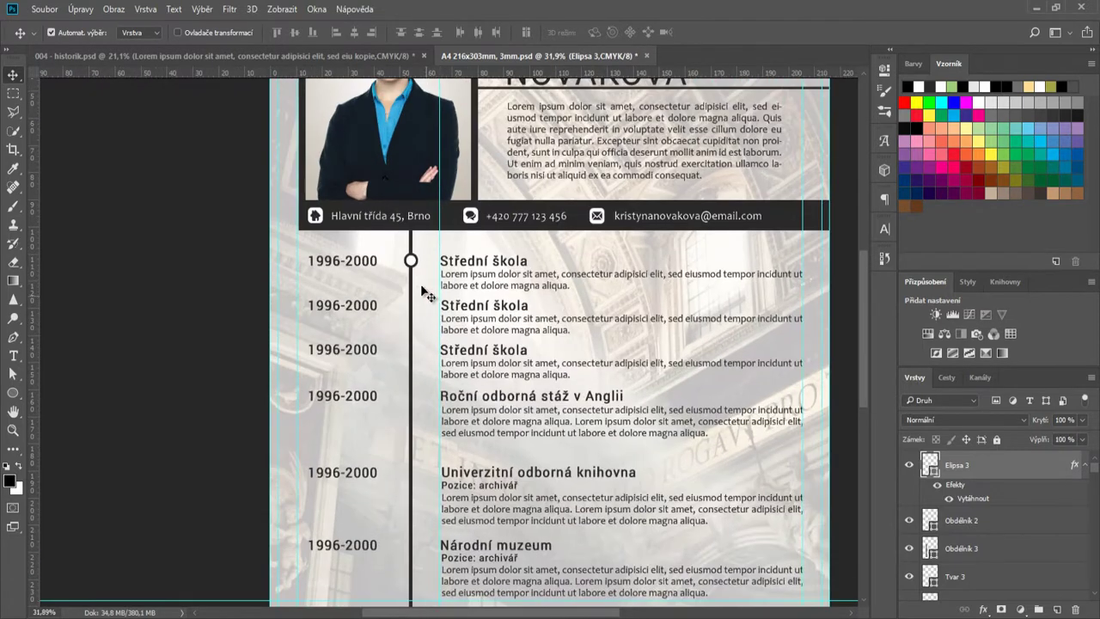
# - Duplicate the ring node down the timeline rows and copy the JAZYKY box left of it
pyautogui.moveTo(412, 262); pyautogui.dragTo(411, 488)
pyautogui.scroll(-2, 413, 455)
pyautogui.scroll(-2, 494, 498)
pyautogui.scroll(-3, 628, 489)
pyautogui.scroll(2, 429, 493)
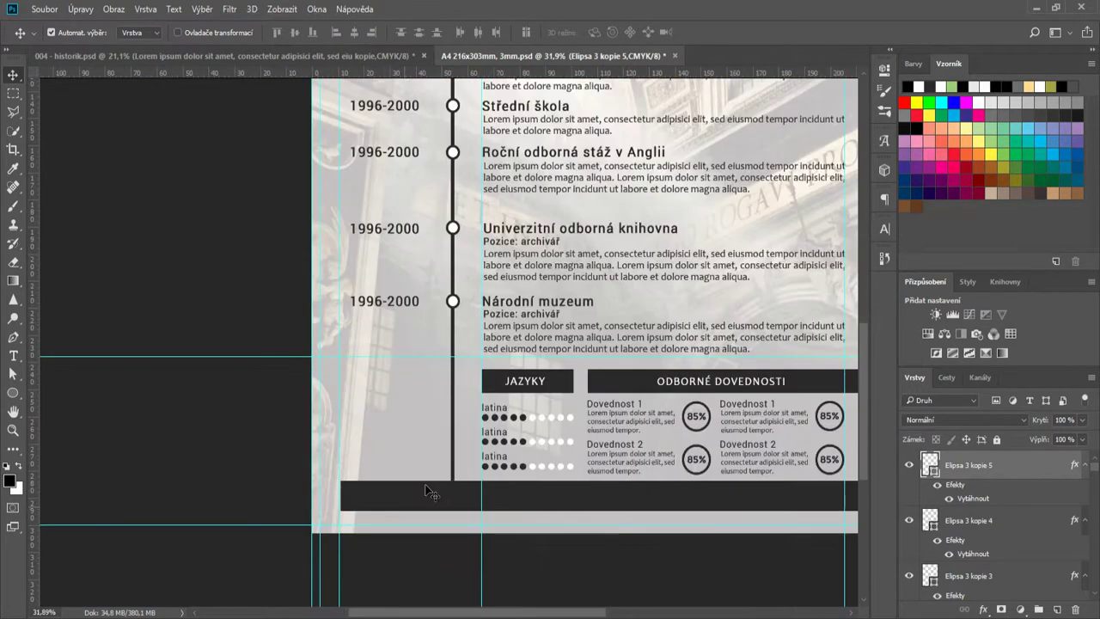
pyautogui.moveTo(560, 386); pyautogui.dragTo(437, 347)
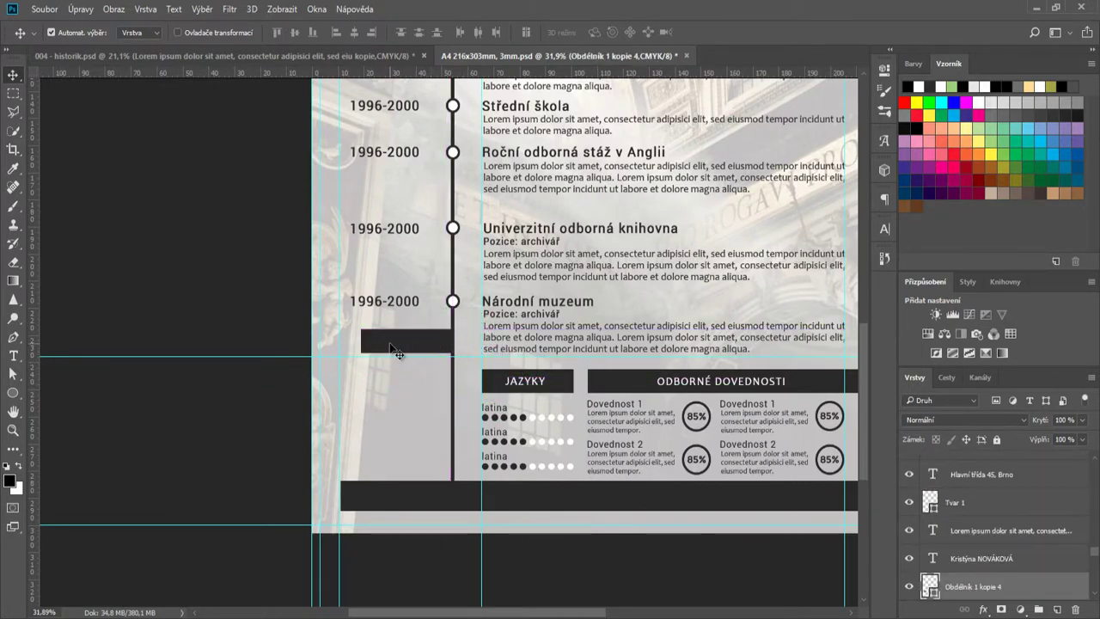
# - Stretch the copied dark box left to the page margin and duplicate it below as a second bar
pyautogui.hotkey('ctrl', 't')
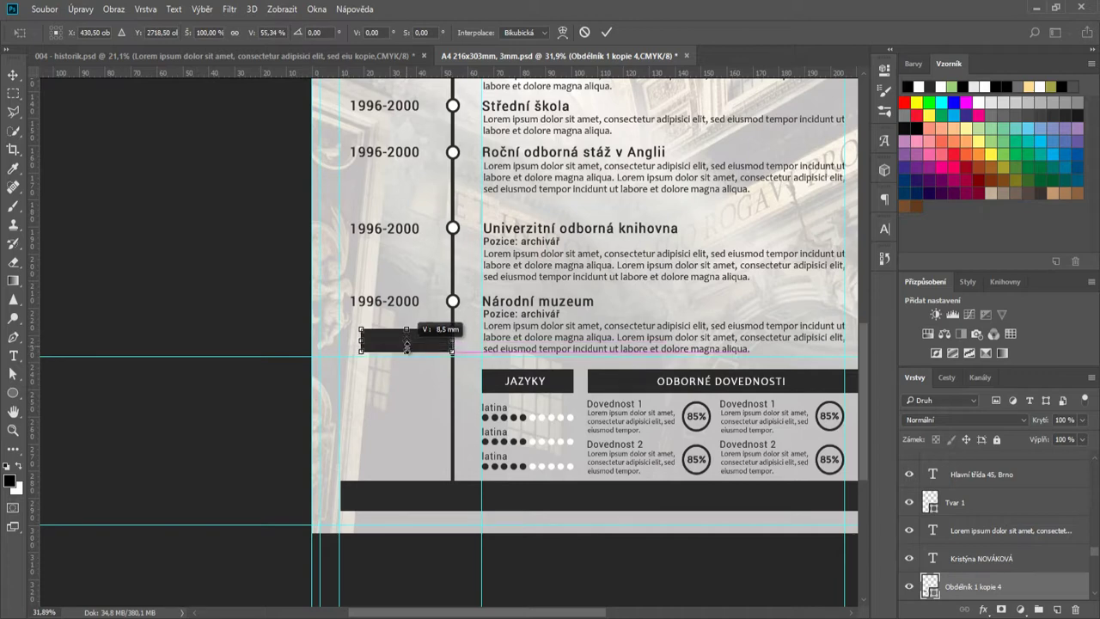
pyautogui.scroll(5, 391, 340)
pyautogui.moveTo(291, 311); pyautogui.dragTo(222, 329)
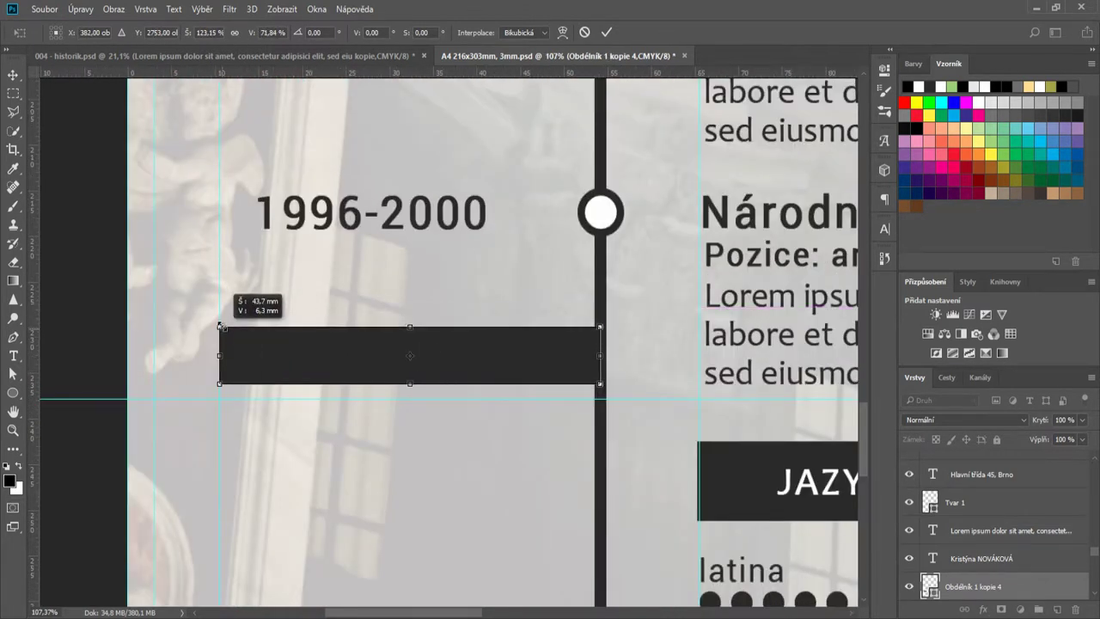
pyautogui.press('Return')
pyautogui.scroll(-3, 486, 417)
pyautogui.scroll(-1, 491, 417)
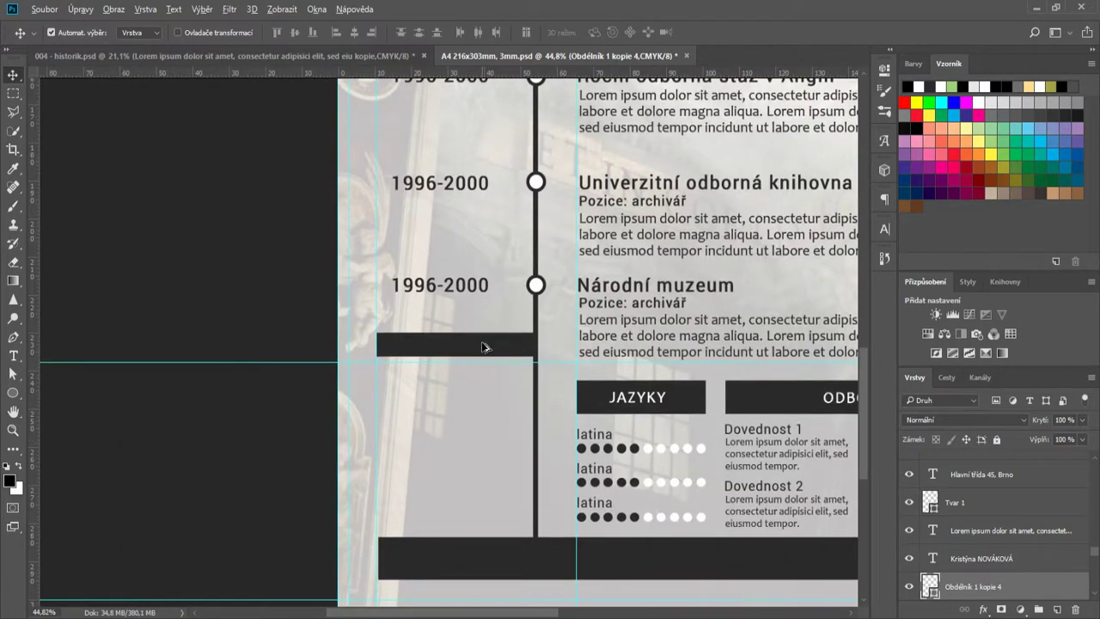
pyautogui.moveTo(484, 344); pyautogui.dragTo(481, 440)
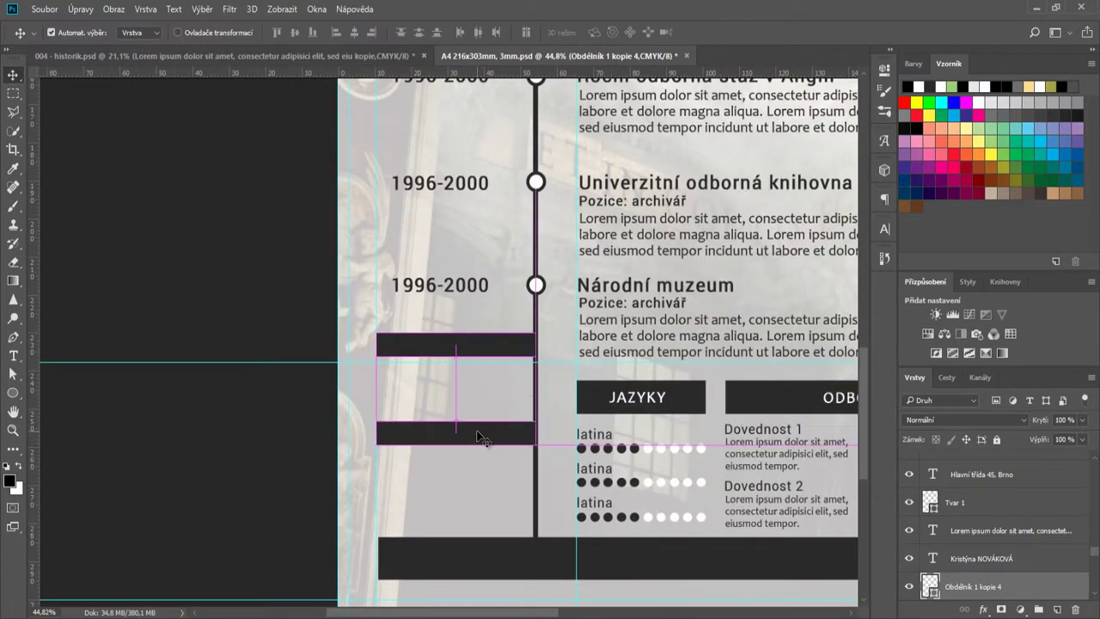
# - Move the JAZYKY heading onto the upper left bar and retype it as REFERENCE
pyautogui.moveTo(649, 402); pyautogui.dragTo(464, 351)
pyautogui.doubleClick(933, 465)
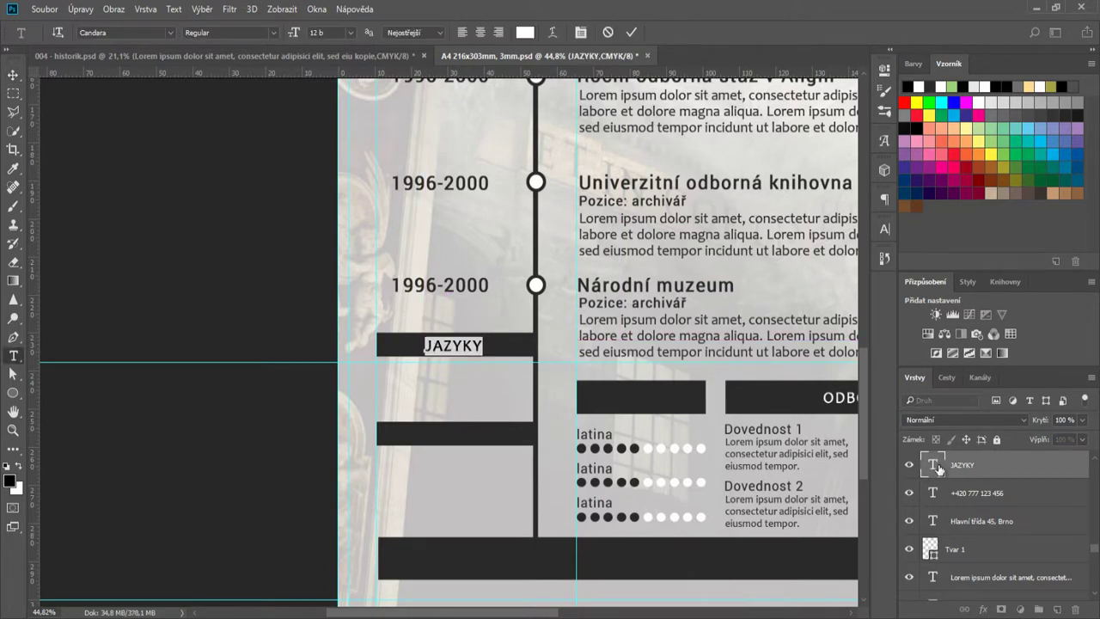
pyautogui.write('REFERENCE')
pyautogui.click(630, 32)
pyautogui.press('v')
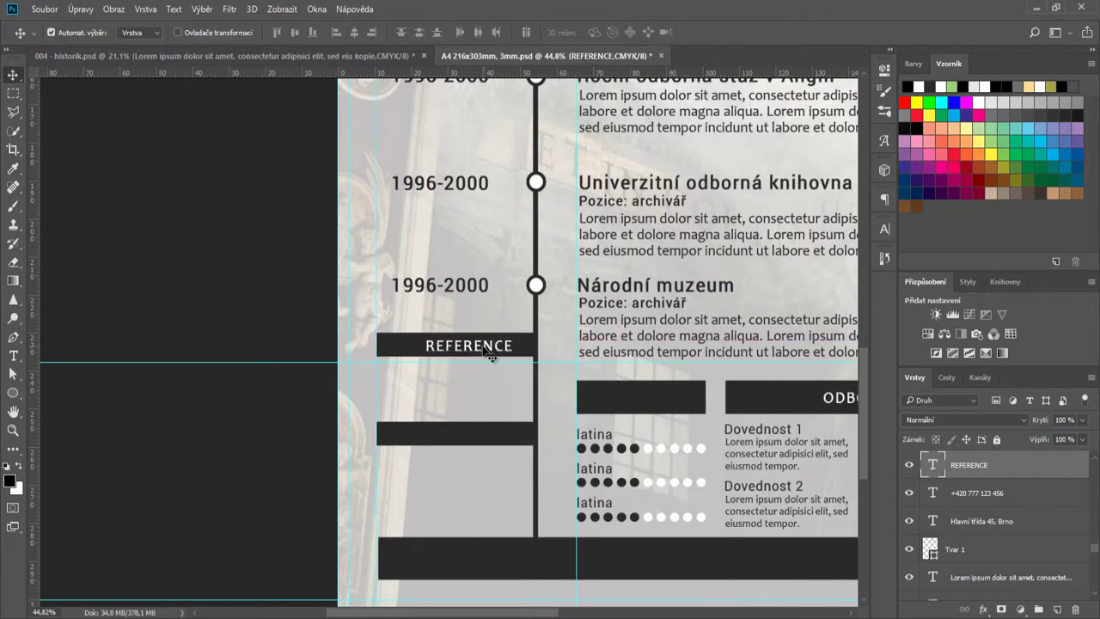
# - Copy the heading onto the lower bar, change it to ZÁJMY and centre it
pyautogui.moveTo(478, 349); pyautogui.dragTo(477, 437)
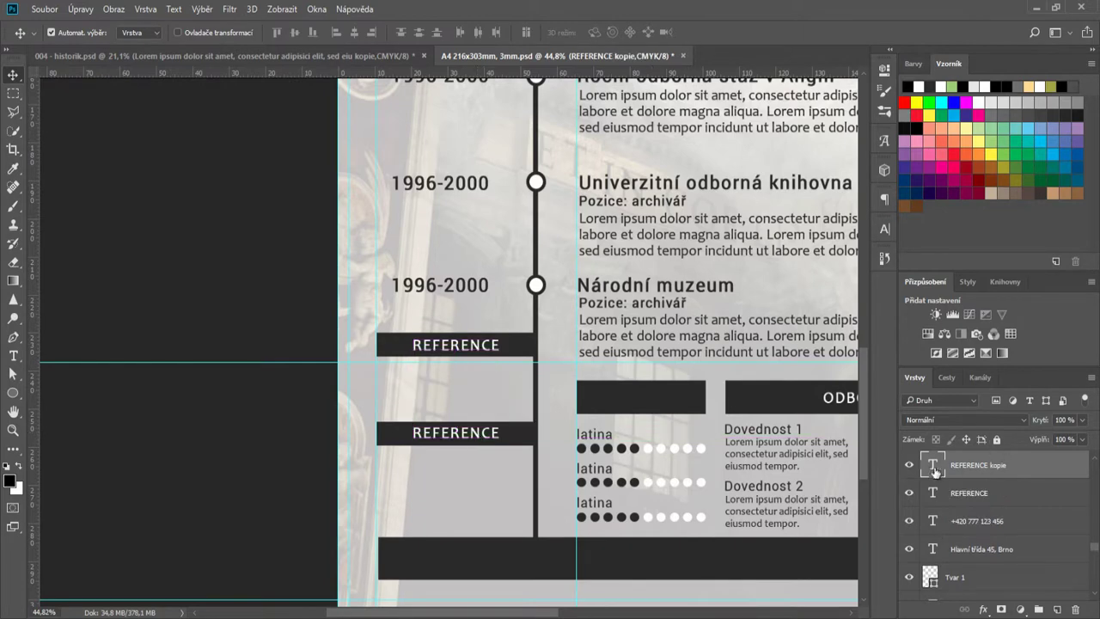
pyautogui.doubleClick(933, 464)
pyautogui.write('ZÁJMY')
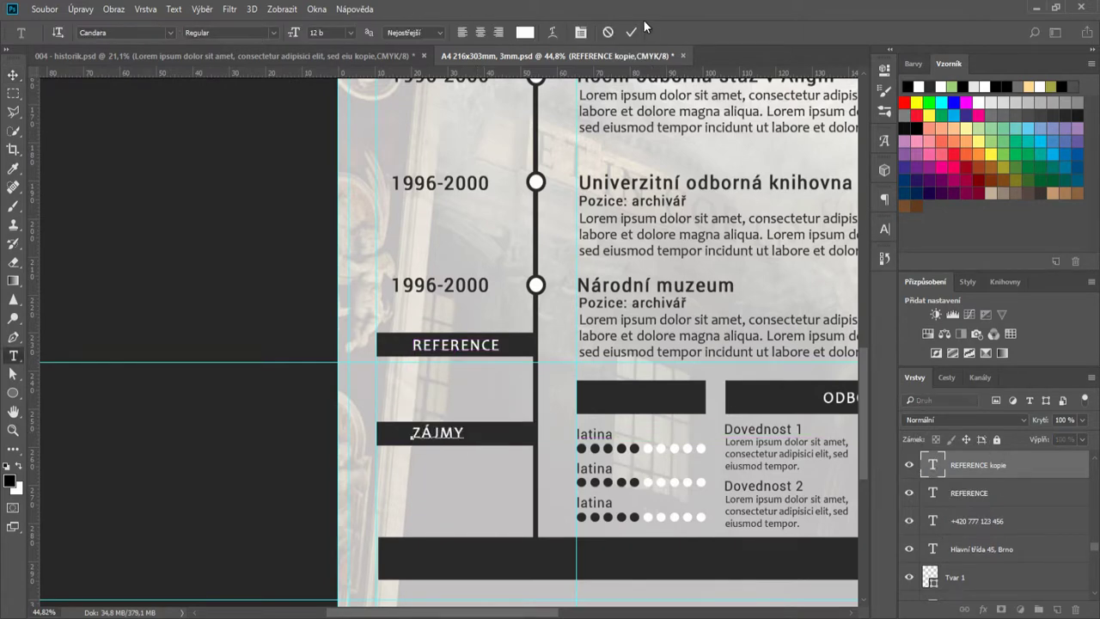
pyautogui.click(630, 32)
pyautogui.moveTo(461, 436); pyautogui.dragTo(470, 443)
pyautogui.scroll(-5, 571, 552)
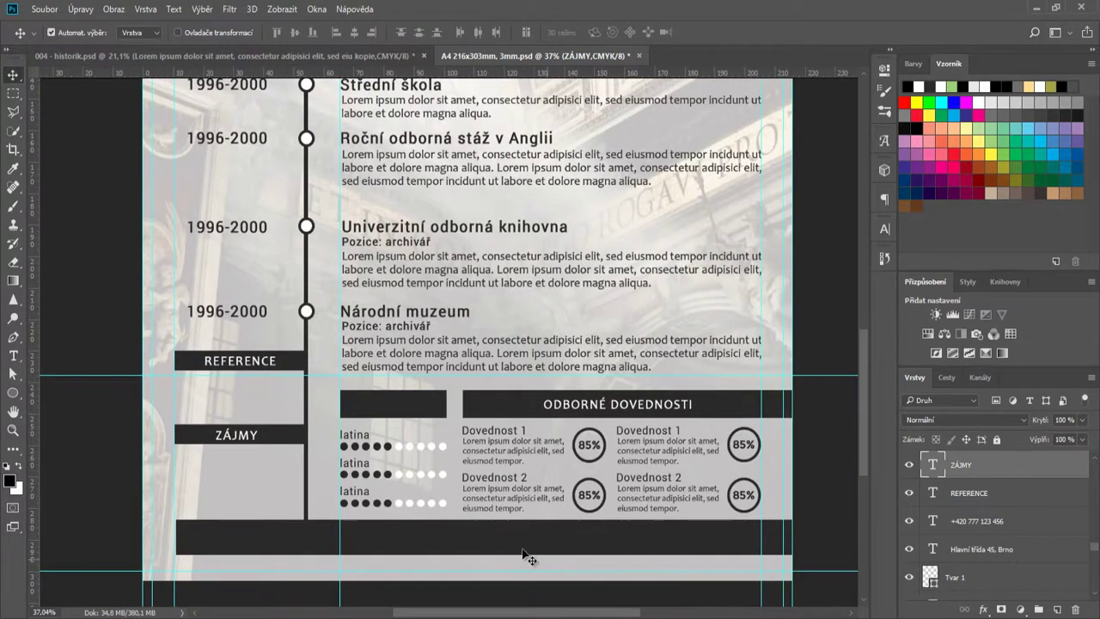
pyautogui.click(384, 57)
# - Copy the Vlastnosti traits line from the historik CV onto the A4 CV's bottom bar
pyautogui.scroll(-2, 348, 572)
pyautogui.moveTo(349, 581); pyautogui.dragTo(412, 3)
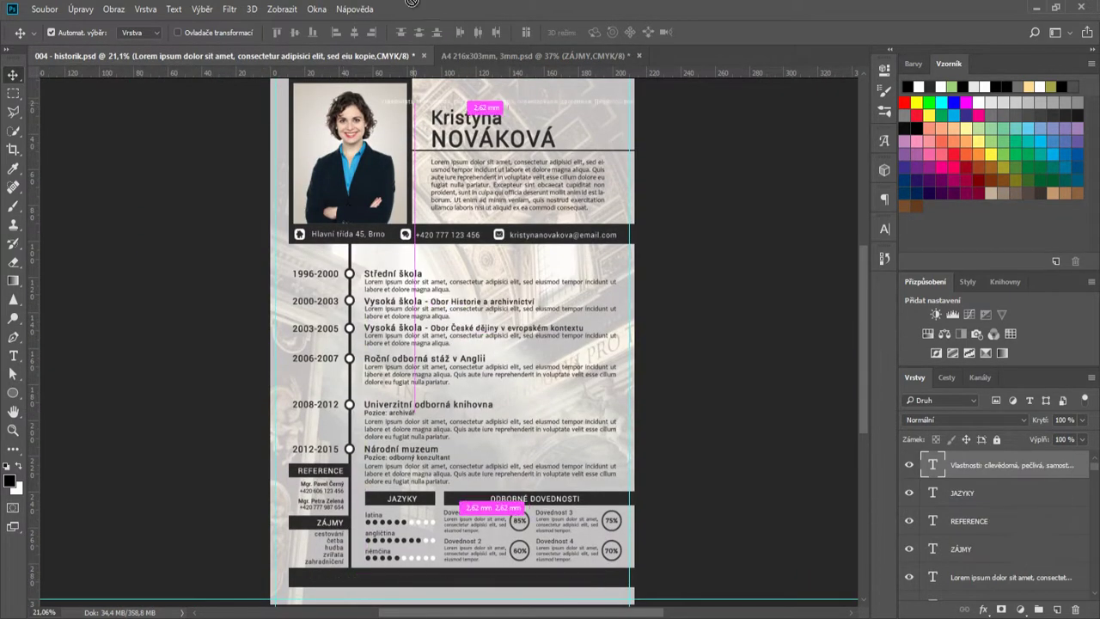
pyautogui.moveTo(471, 56); pyautogui.dragTo(443, 535)
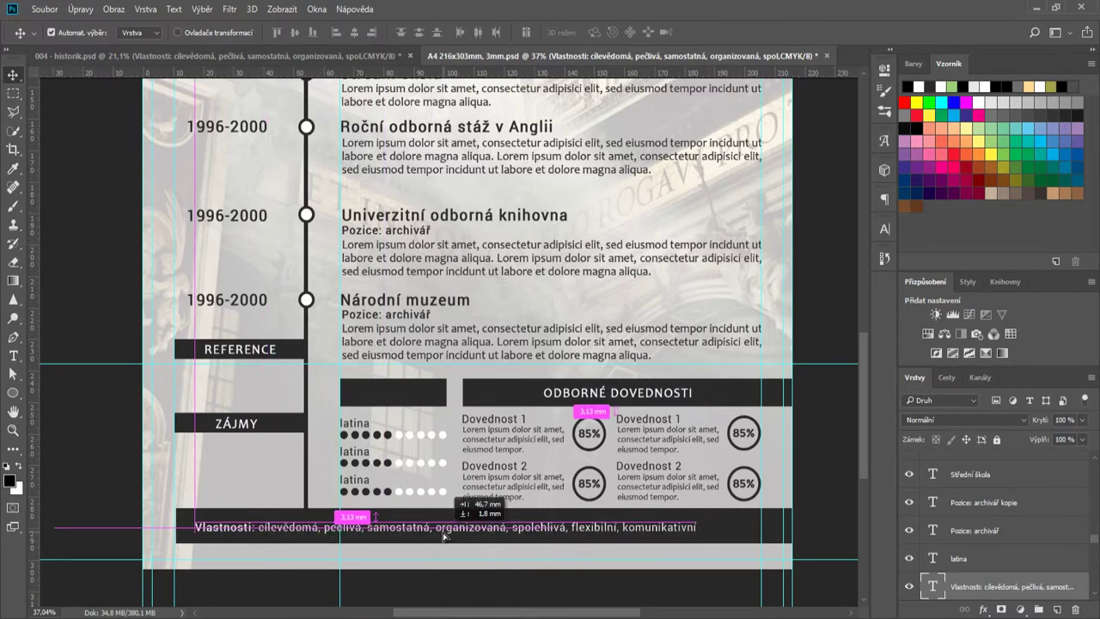
pyautogui.scroll(-2, 505, 558)
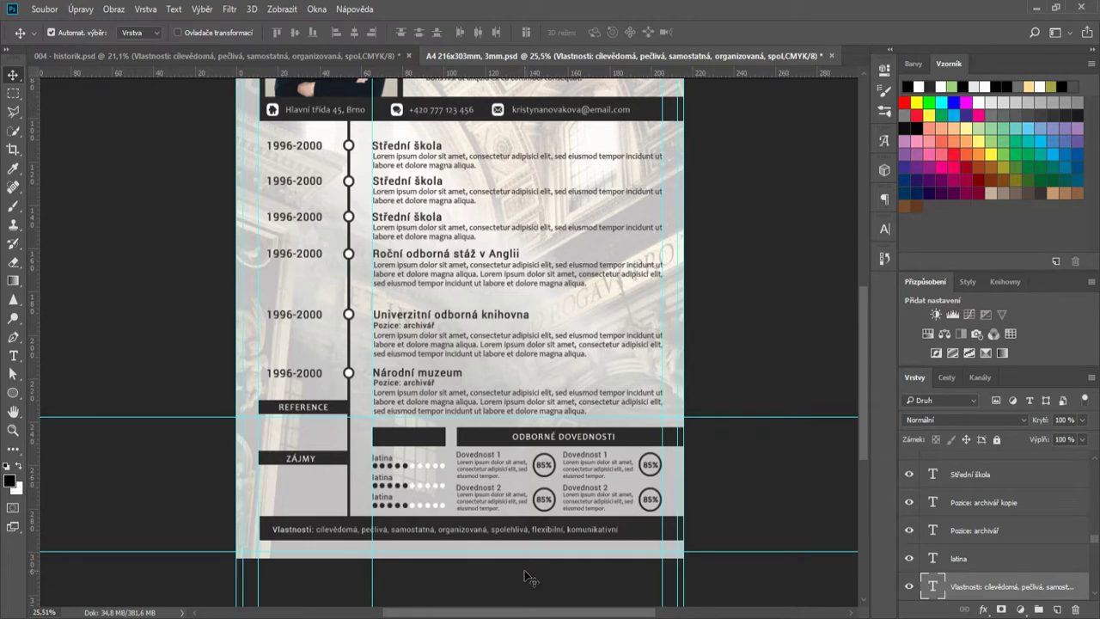
# - Copy the two reference contact text layers from the historik CV into the A4 CV
pyautogui.click(347, 55)
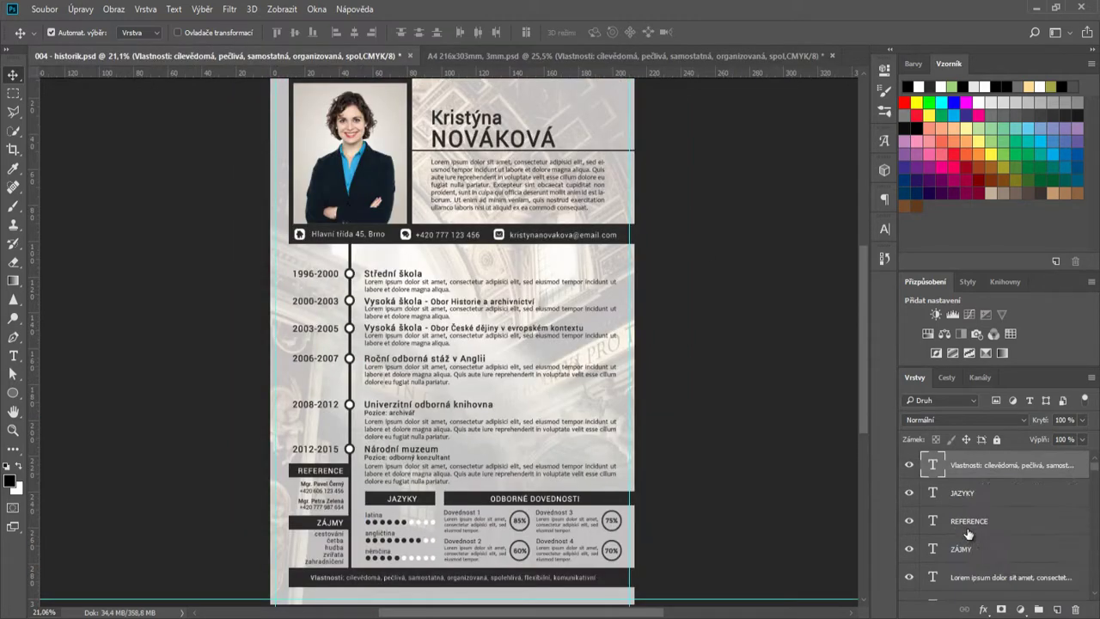
pyautogui.click(318, 485)
pyautogui.keyDown('shift'); pyautogui.click(998, 507); pyautogui.keyUp('shift')
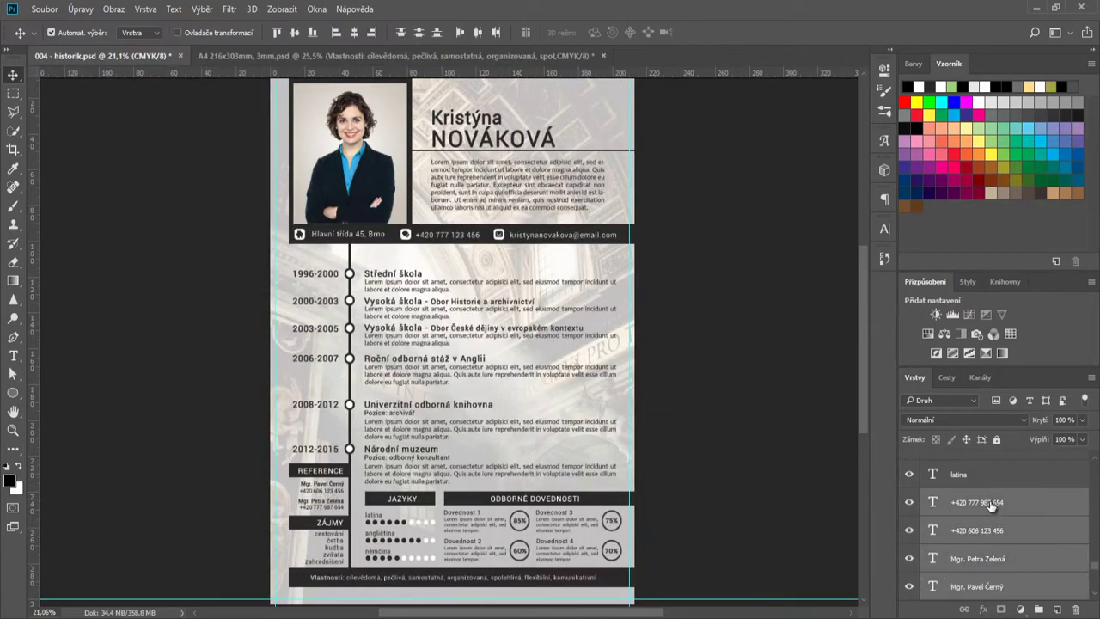
pyautogui.moveTo(999, 507); pyautogui.dragTo(282, 435)
# - Align the reference contacts under the REFERENCE bar and raise the heading into it
pyautogui.scroll(3, 282, 435)
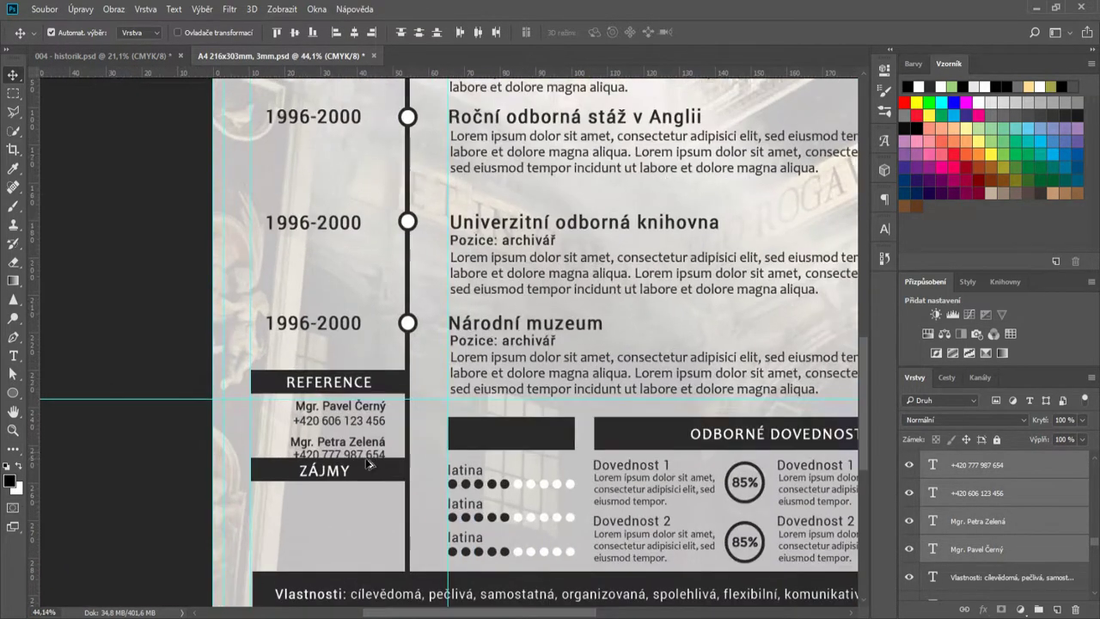
pyautogui.scroll(1, 367, 458)
pyautogui.moveTo(368, 395); pyautogui.dragTo(396, 355)
pyautogui.moveTo(340, 365); pyautogui.dragTo(342, 356)
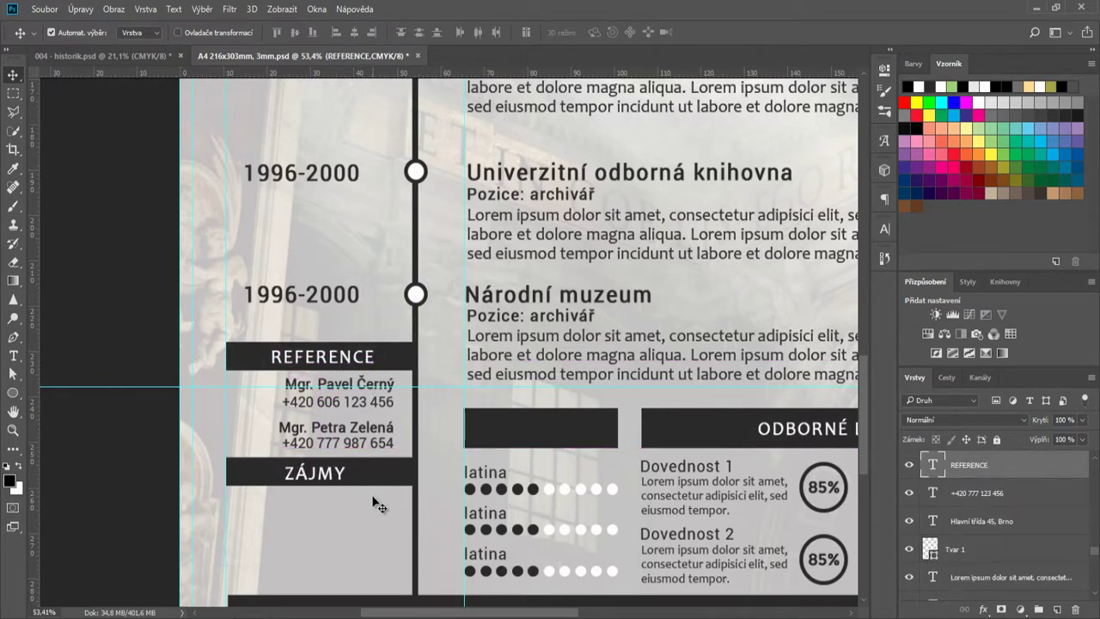
# - Bring in the interests list from historik and lower the ZÁJMY bar beneath the references
pyautogui.scroll(-2, 379, 491)
pyautogui.click(162, 54)
pyautogui.moveTo(340, 544); pyautogui.dragTo(367, 445)
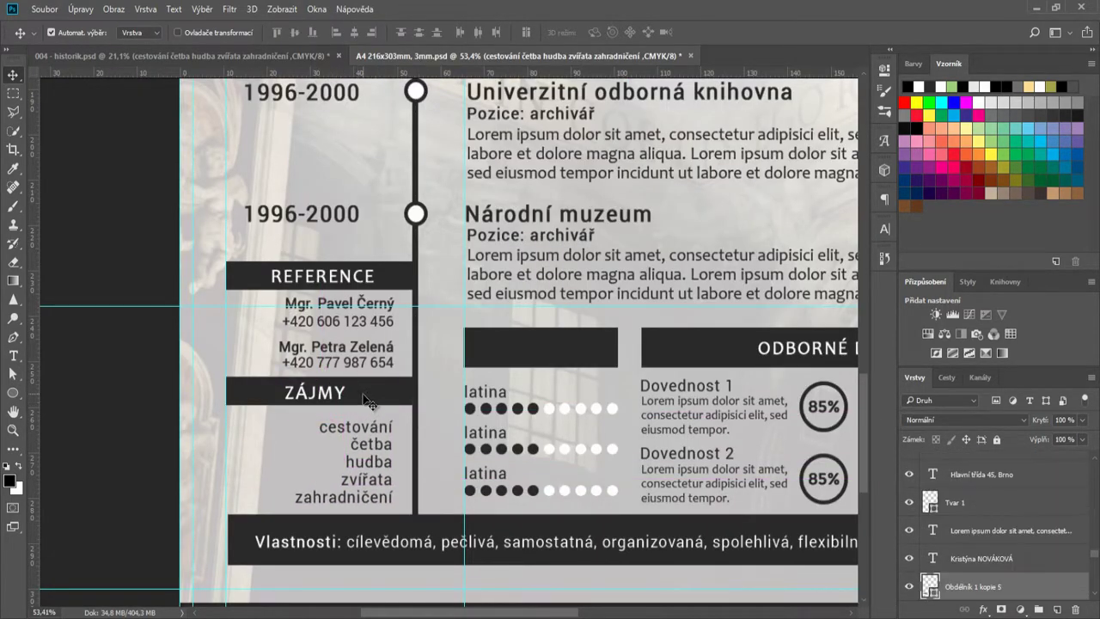
pyautogui.moveTo(332, 395); pyautogui.dragTo(333, 402)
pyautogui.scroll(-5, 374, 361)
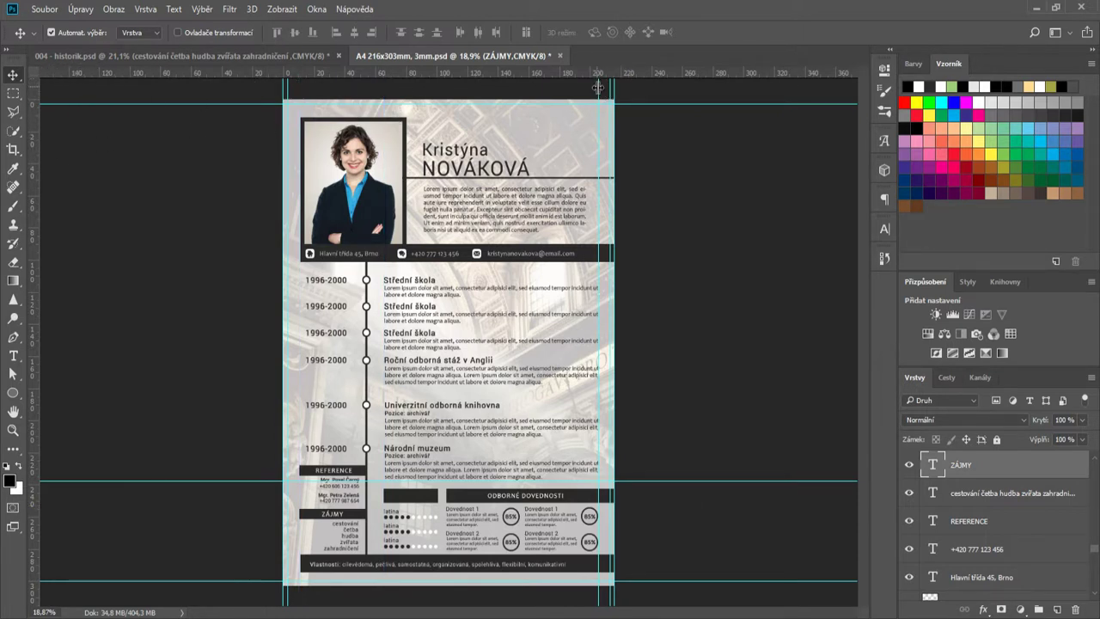
# - Remove the two stray guide lines from the page
pyautogui.moveTo(597, 87); pyautogui.dragTo(16, 105)
pyautogui.moveTo(671, 452); pyautogui.dragTo(633, 66)
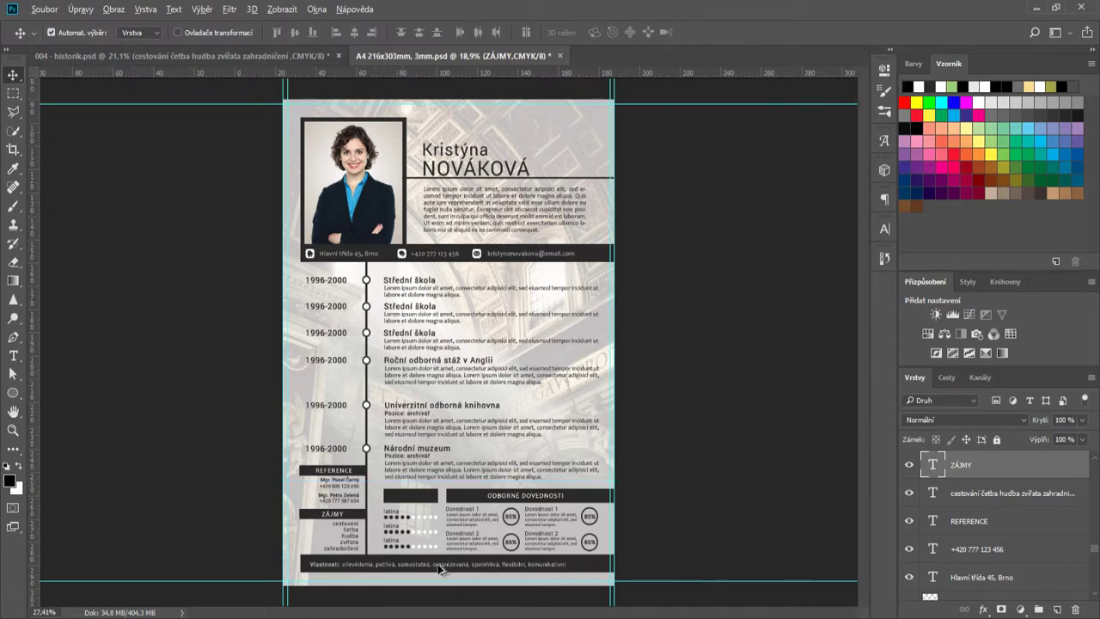
pyautogui.scroll(2, 436, 563)
# - Copy the ZÁJMY heading onto the empty languages bar and retype it as JAZYKY
pyautogui.moveTo(209, 451); pyautogui.dragTo(389, 370)
pyautogui.doubleClick(940, 465)
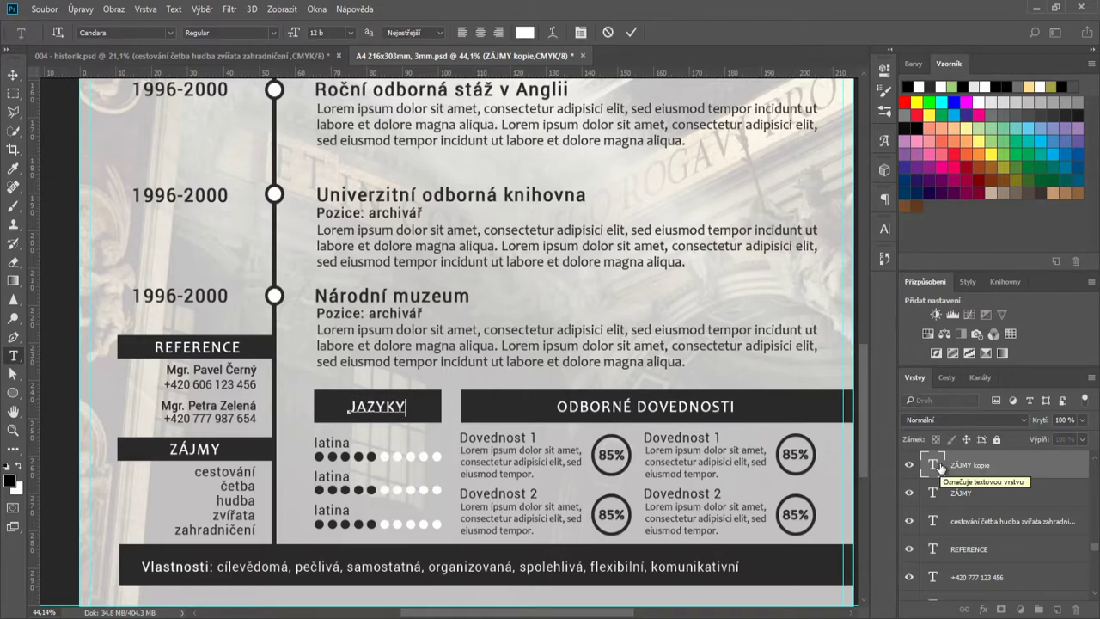
pyautogui.click(630, 32)
pyautogui.press('v')
pyautogui.scroll(-2, 727, 459)
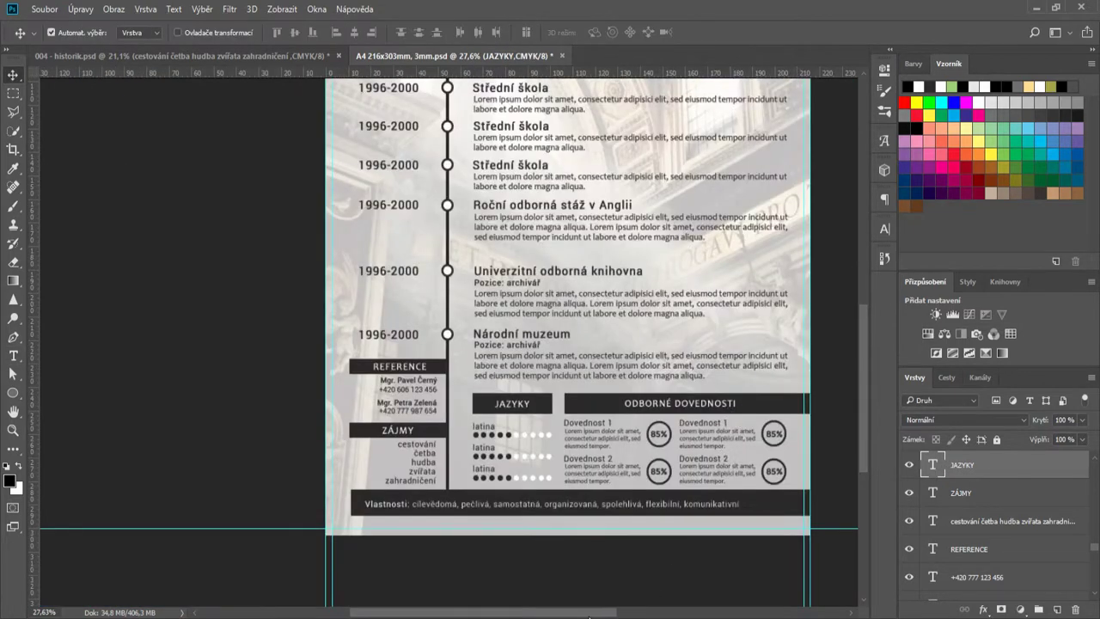
pyautogui.hscroll(2, 589, 615)
pyautogui.scroll(-2, 736, 560)
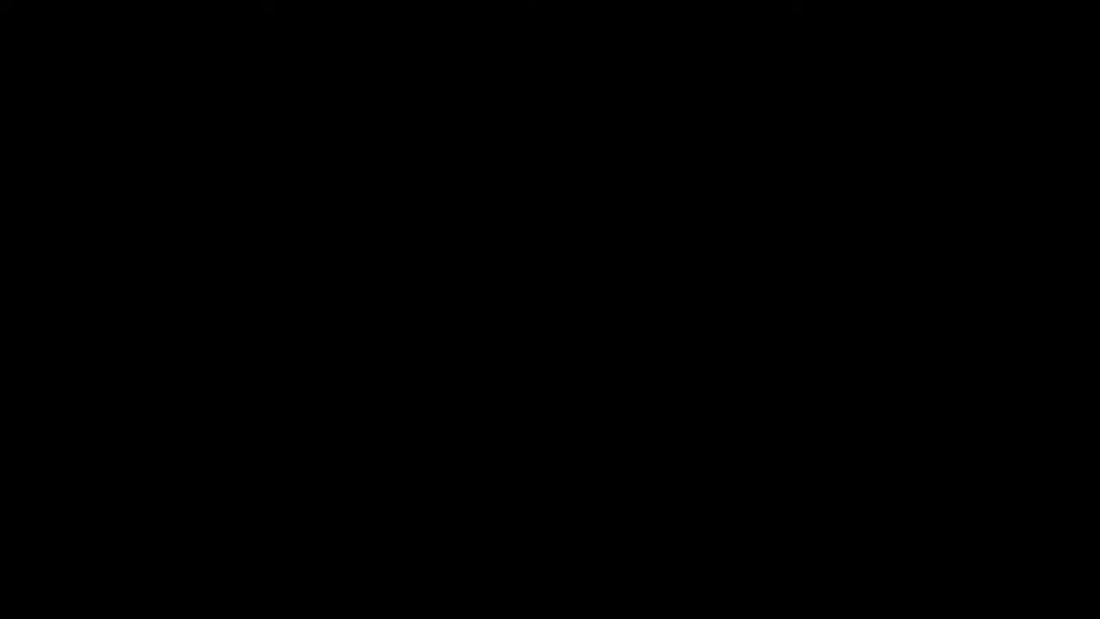